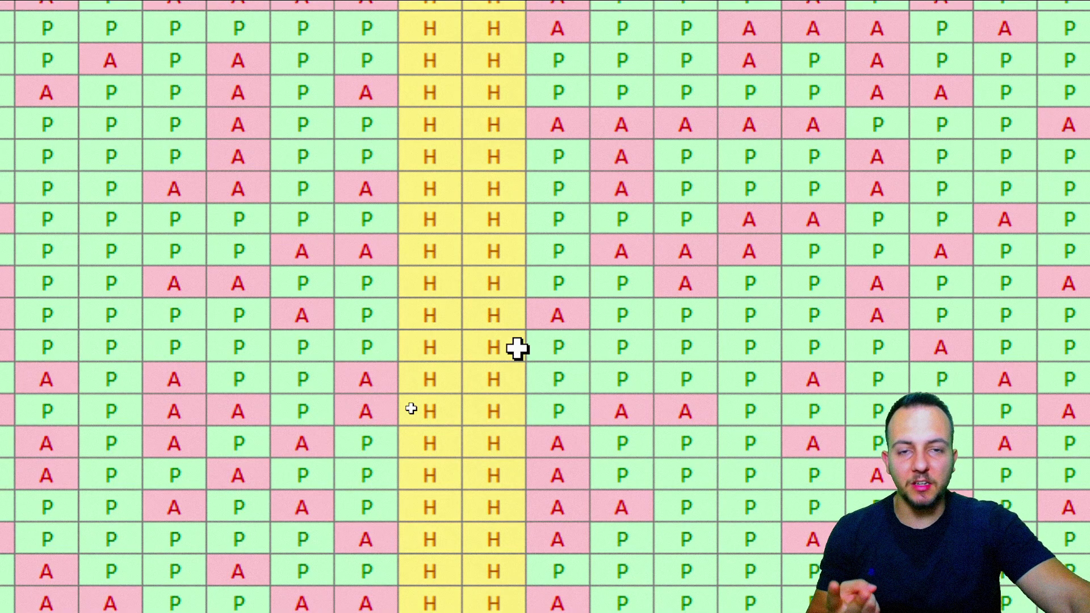
# Fill a 7-by-12 block of attendance cells with P, A and H marks, then undo the last fill
pyautogui.moveTo(436, 188); pyautogui.dragTo(489, 331)
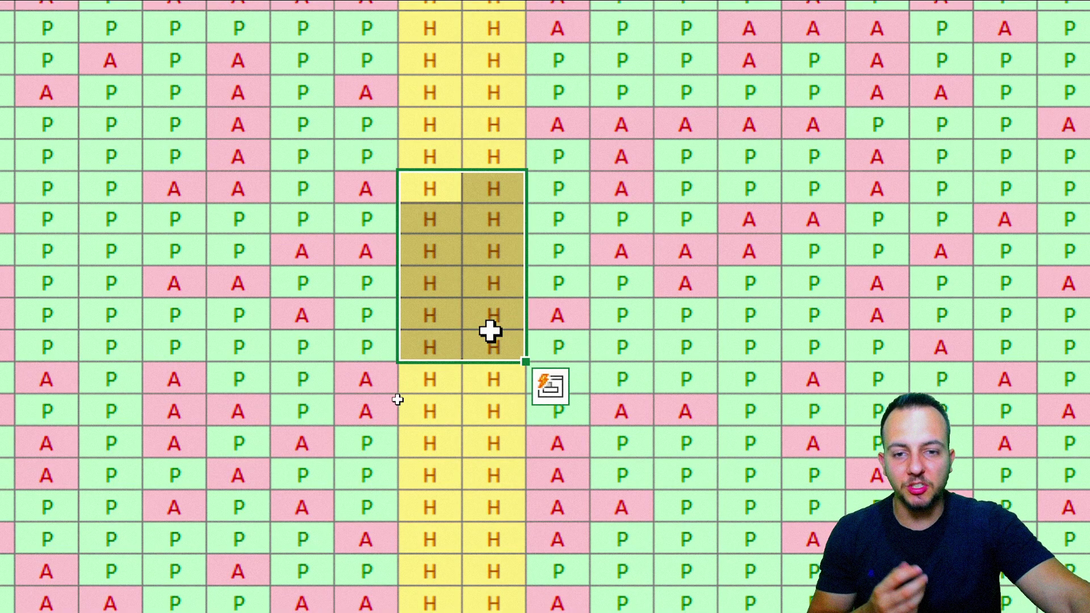
pyautogui.moveTo(221, 126); pyautogui.dragTo(622, 472)
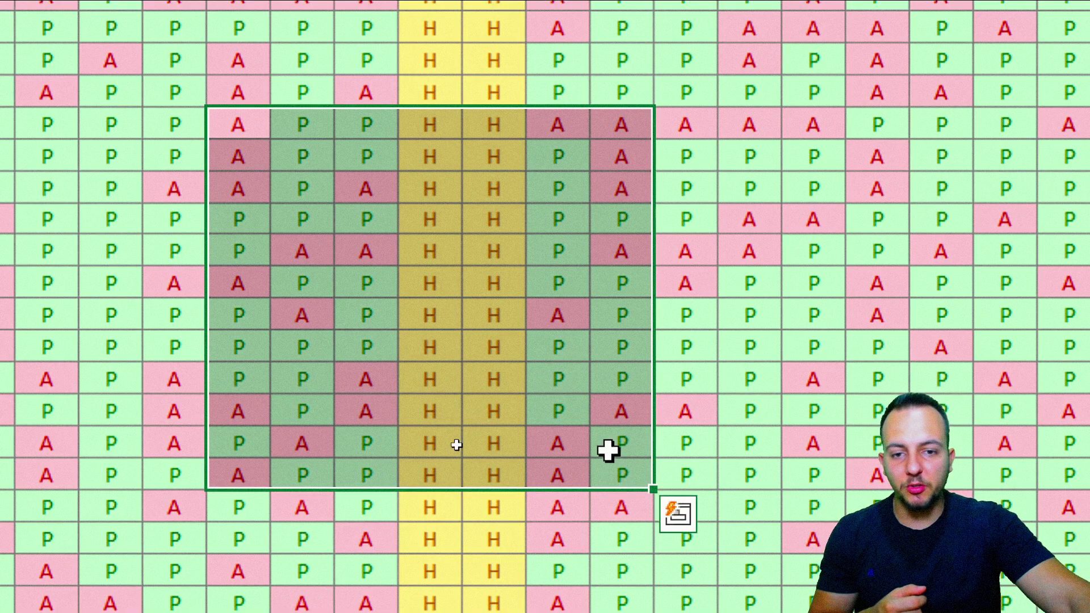
pyautogui.hotkey('ctrl', 'Return')
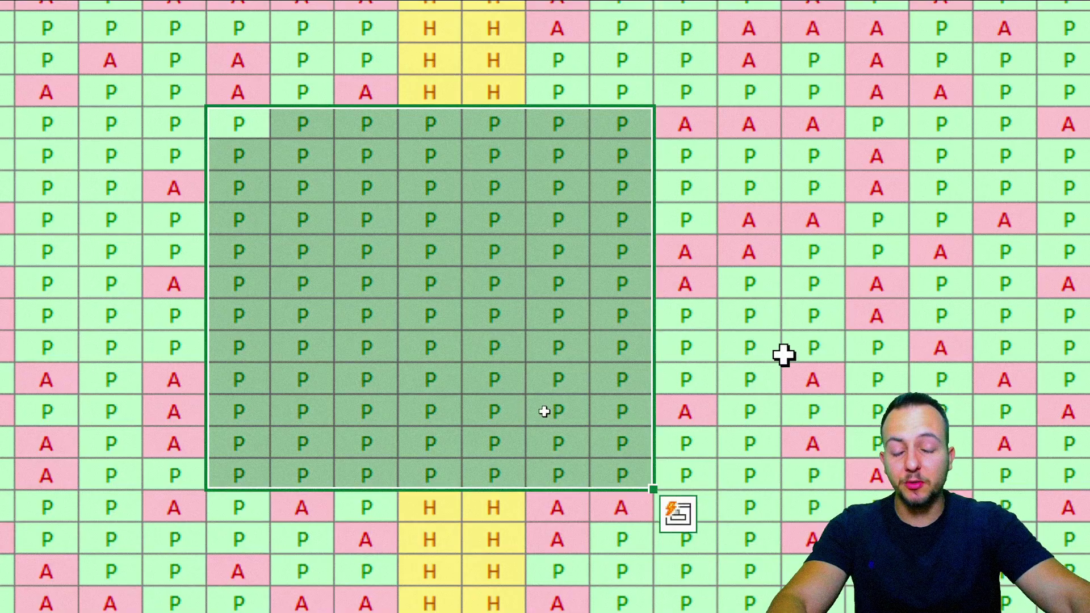
pyautogui.write('A')
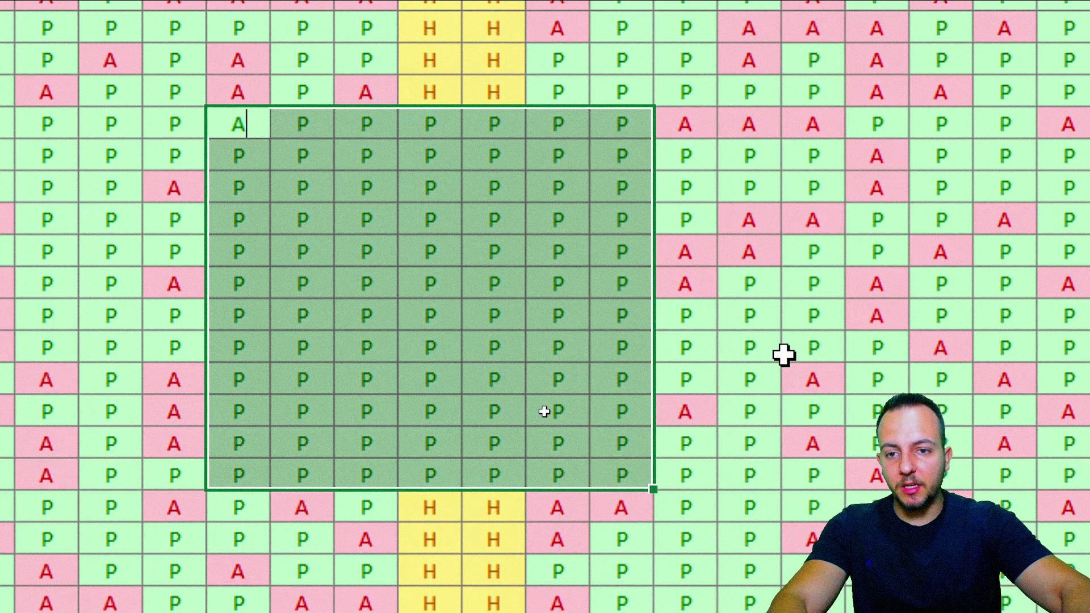
pyautogui.hotkey('ctrl', 'Return')
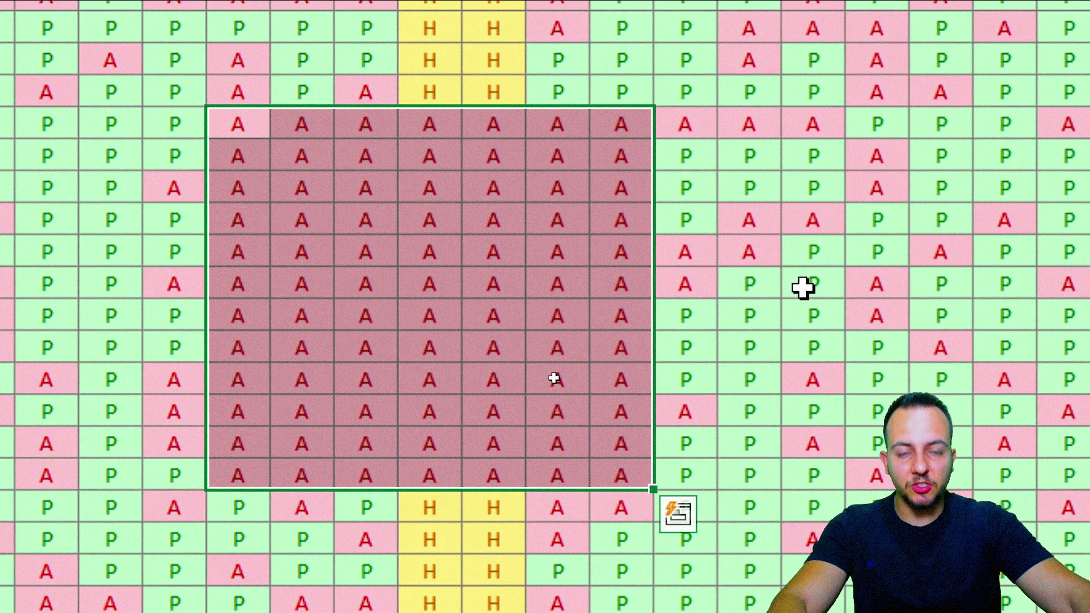
pyautogui.write('H')
pyautogui.hotkey('ctrl', 'Return')
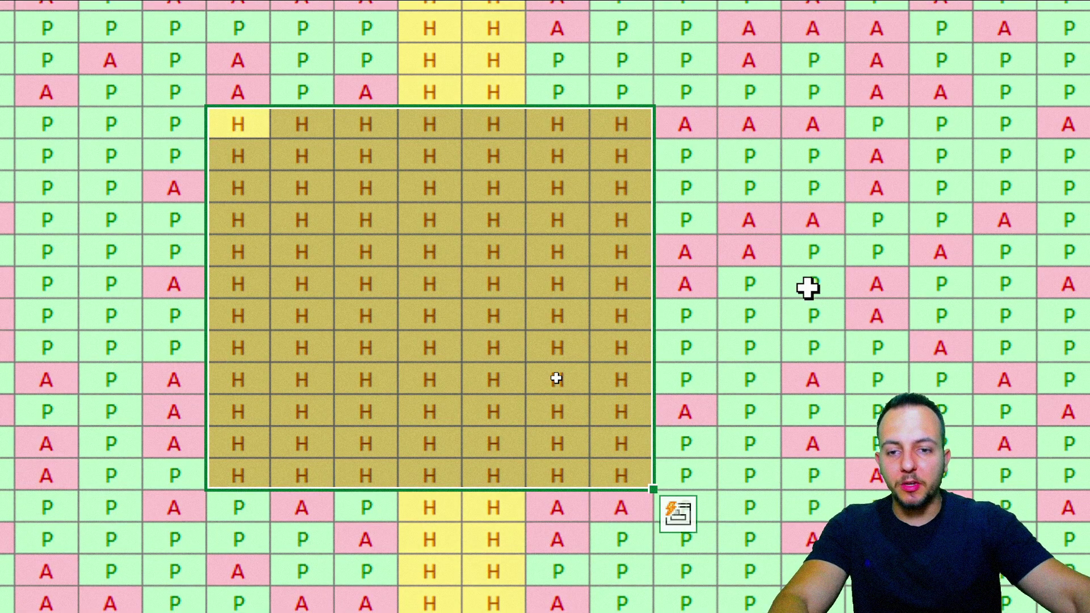
pyautogui.write('P')
pyautogui.hotkey('ctrl', 'Return')
pyautogui.hotkey('ctrl', 'q')
pyautogui.press('Escape')
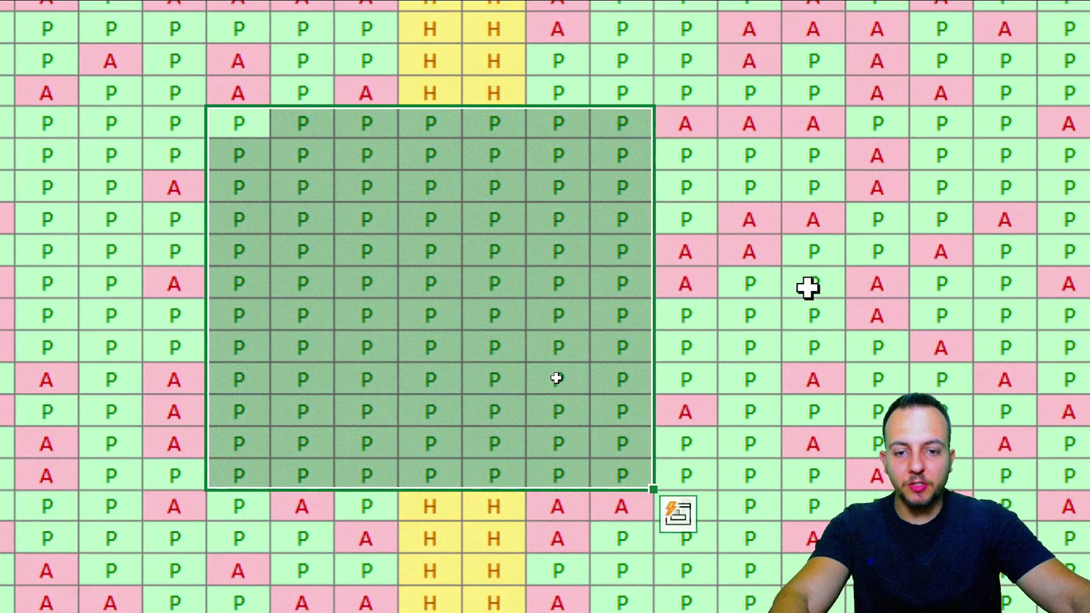
pyautogui.hotkey('ctrl', 'z')
pyautogui.hotkey('ctrl', 'z')
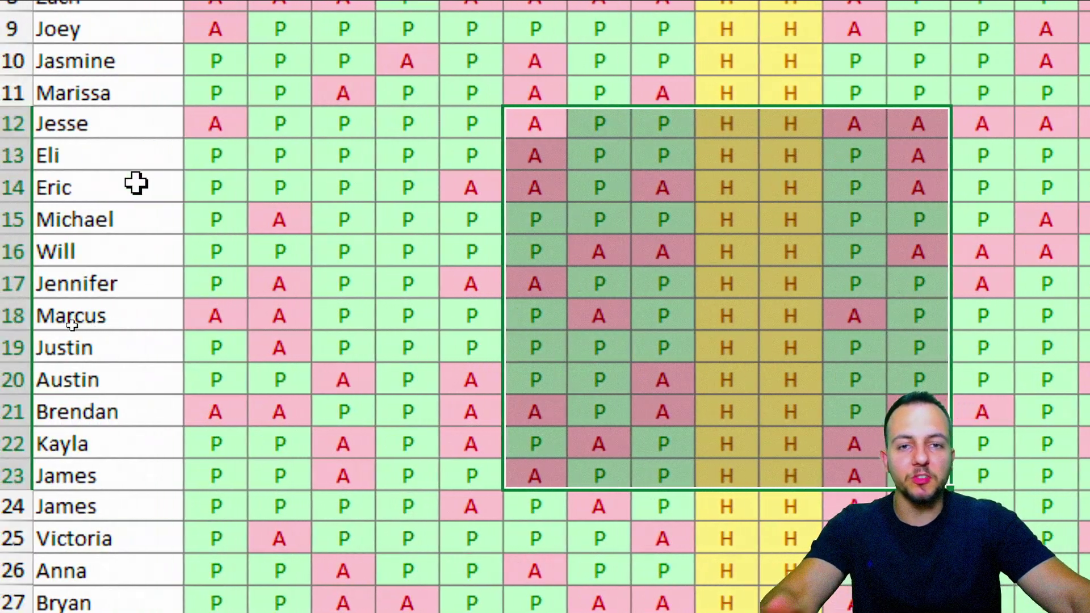
# Point out the employee-name column, week-title row 2, start-date row 3 and the NAME header
pyautogui.scroll(3, 341, 75)
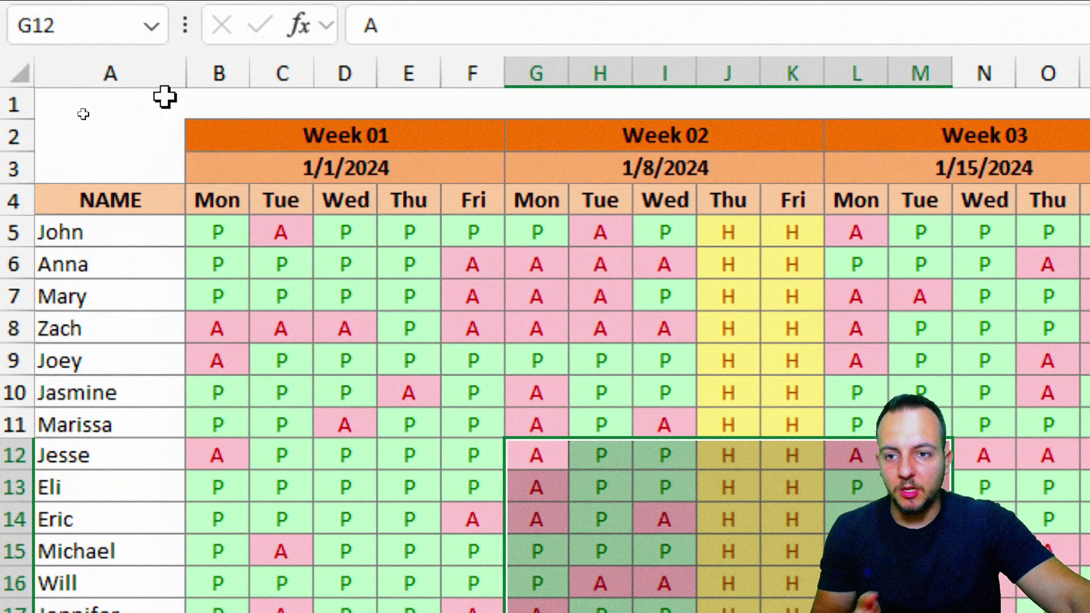
pyautogui.click(148, 71)
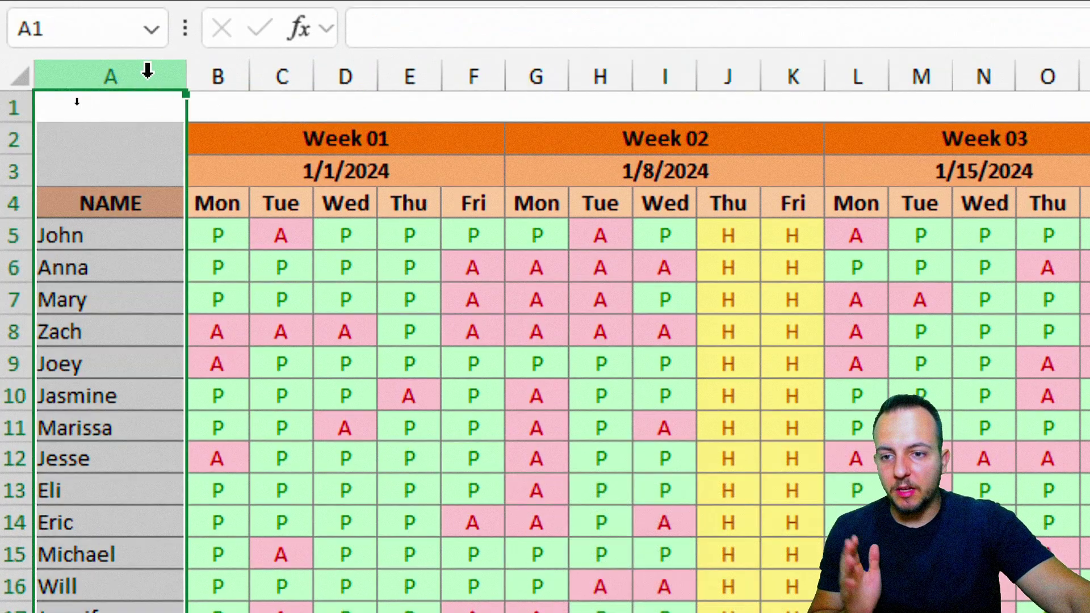
pyautogui.click(16, 137)
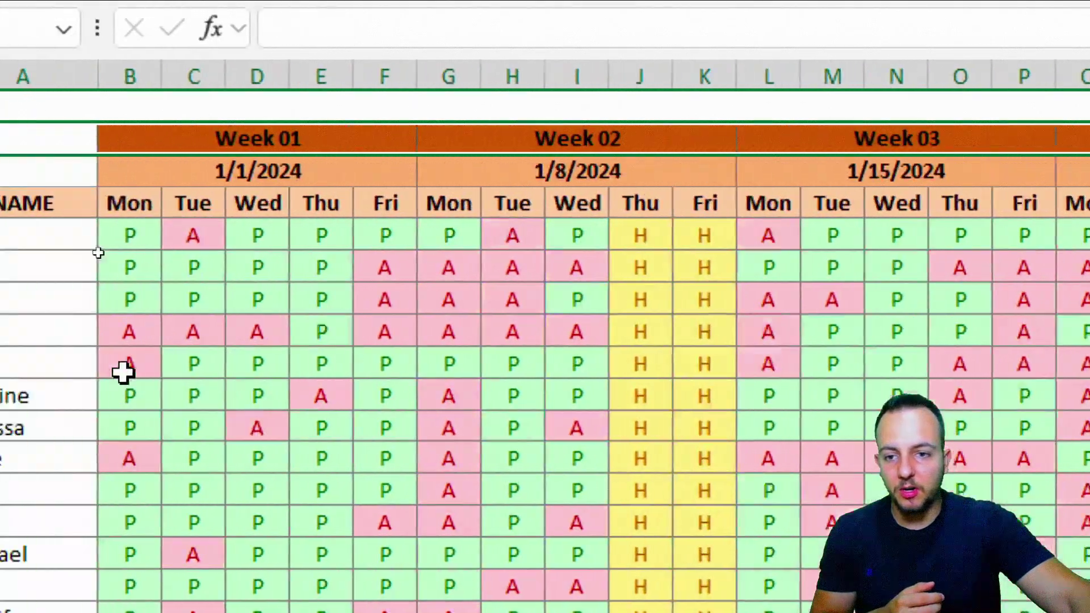
pyautogui.click(25, 165)
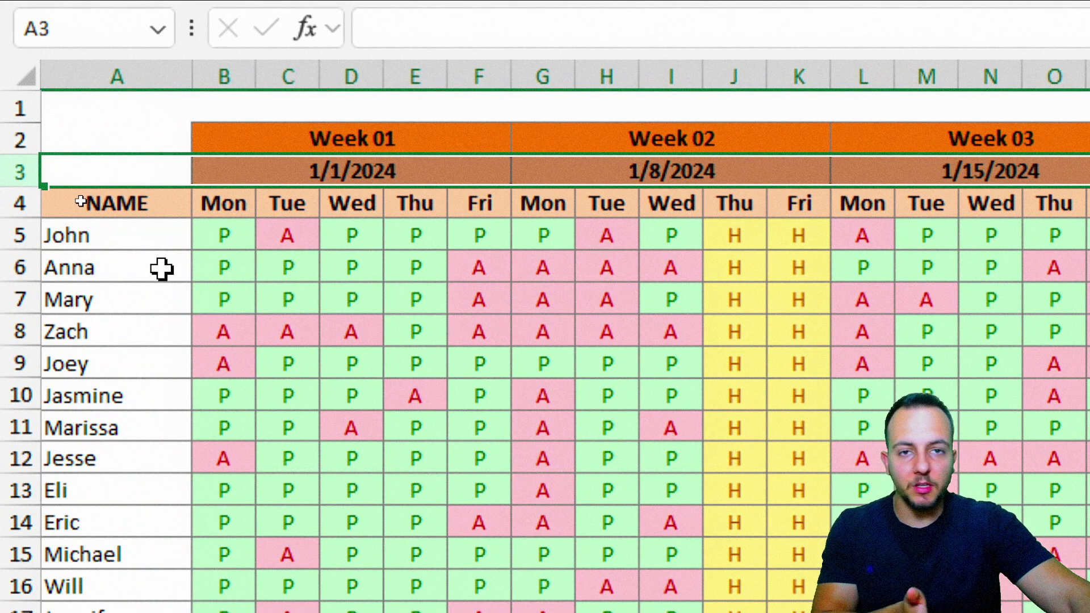
pyautogui.click(78, 206)
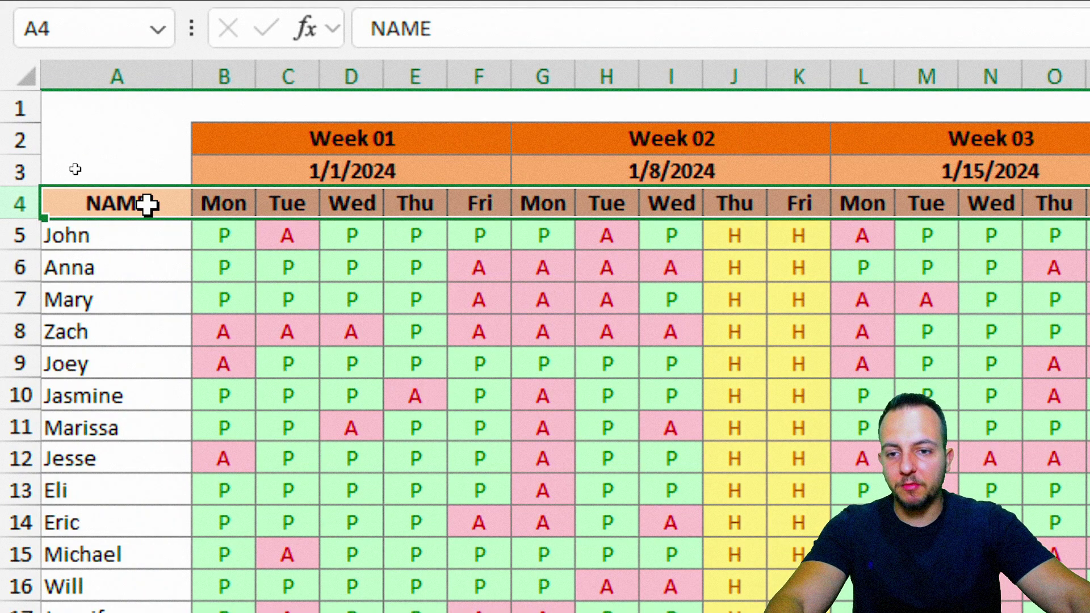
# Point out the Mon through Fri weekday headers and their columns
pyautogui.click(219, 205)
pyautogui.click(225, 76)
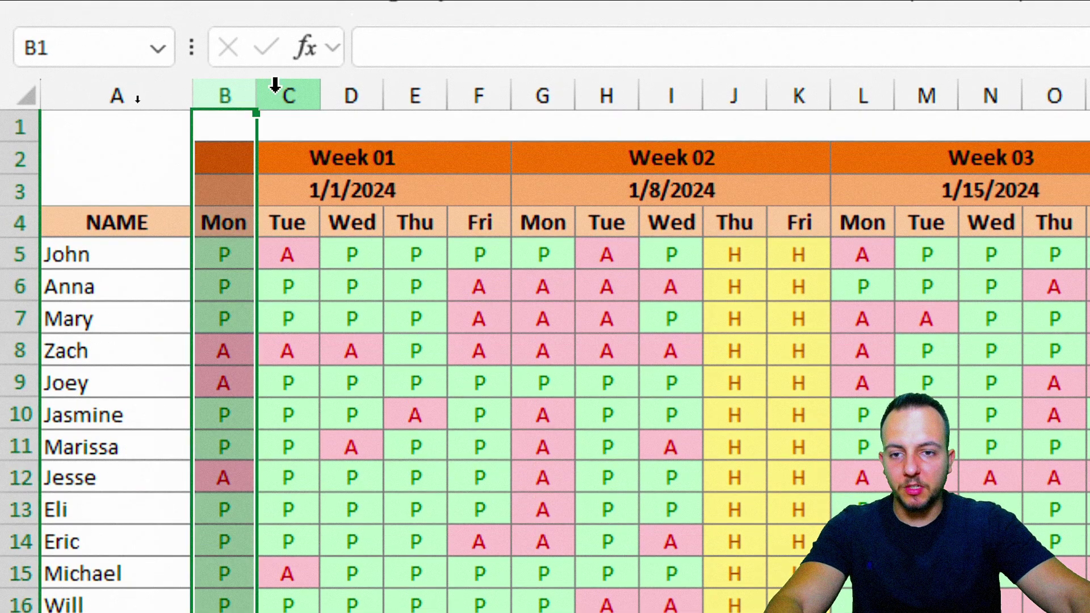
pyautogui.click(288, 76)
pyautogui.click(224, 203)
pyautogui.click(293, 222)
pyautogui.click(353, 221)
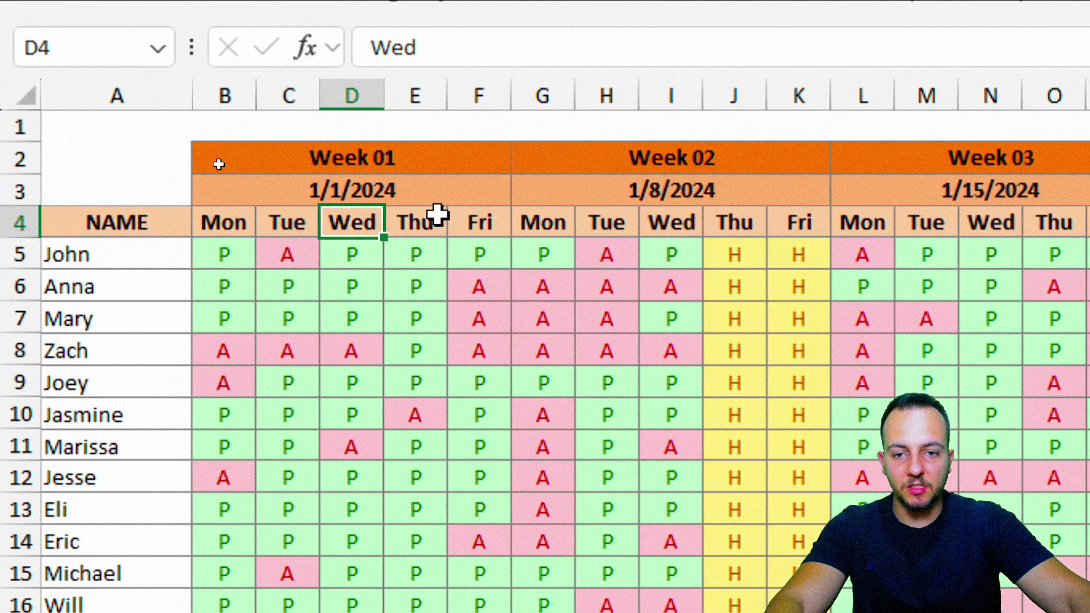
pyautogui.click(431, 219)
pyautogui.click(485, 218)
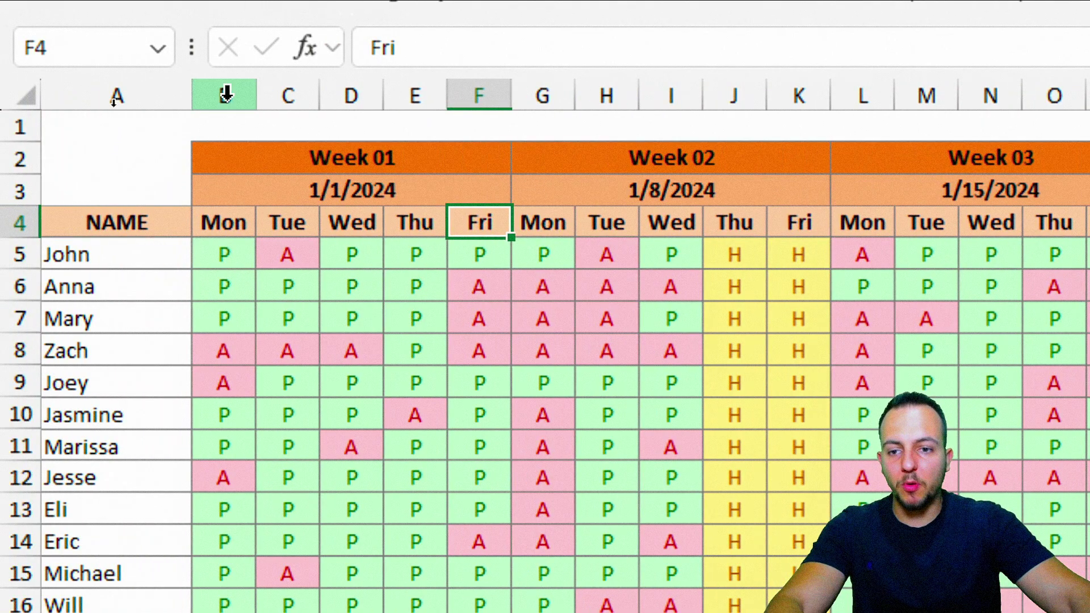
# Select week 1's Mon–Fri columns, the totals columns, and the first employee's PRESENCE row
pyautogui.moveTo(226, 93); pyautogui.dragTo(505, 95)
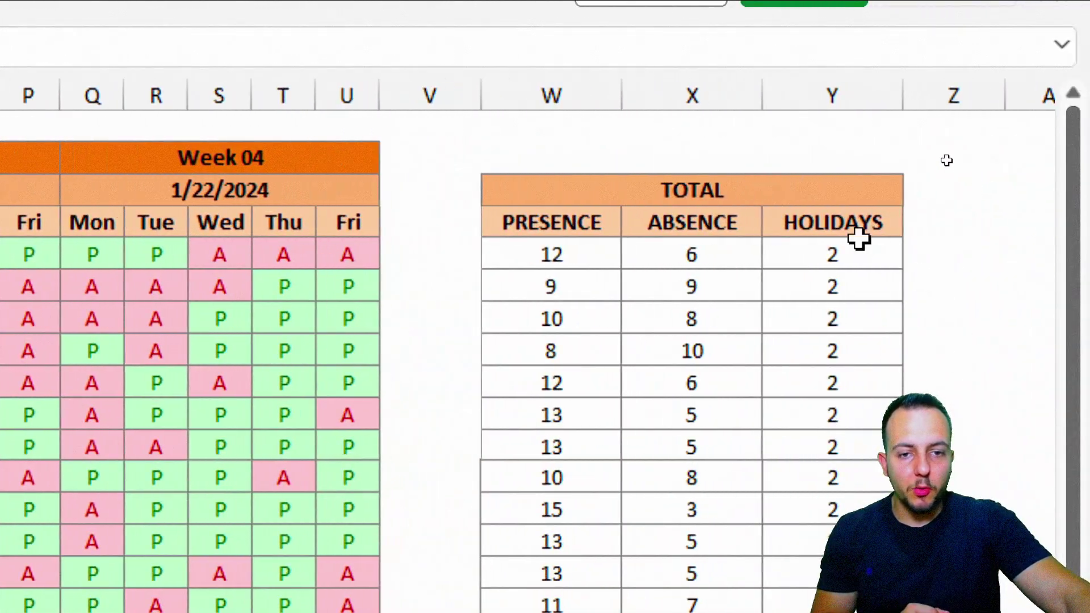
pyautogui.moveTo(551, 94); pyautogui.dragTo(879, 91)
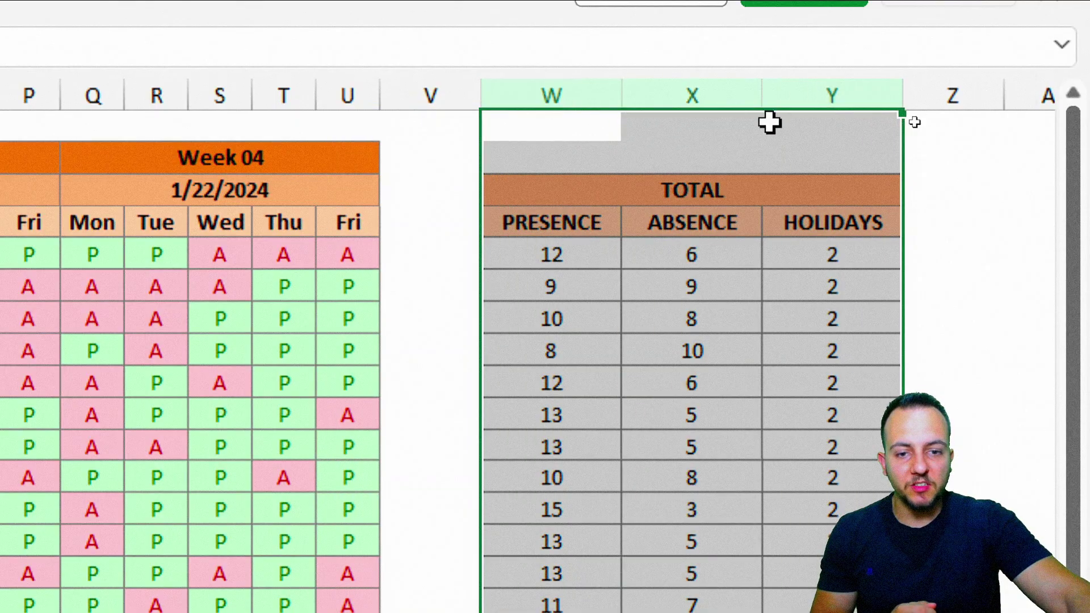
pyautogui.click(559, 254)
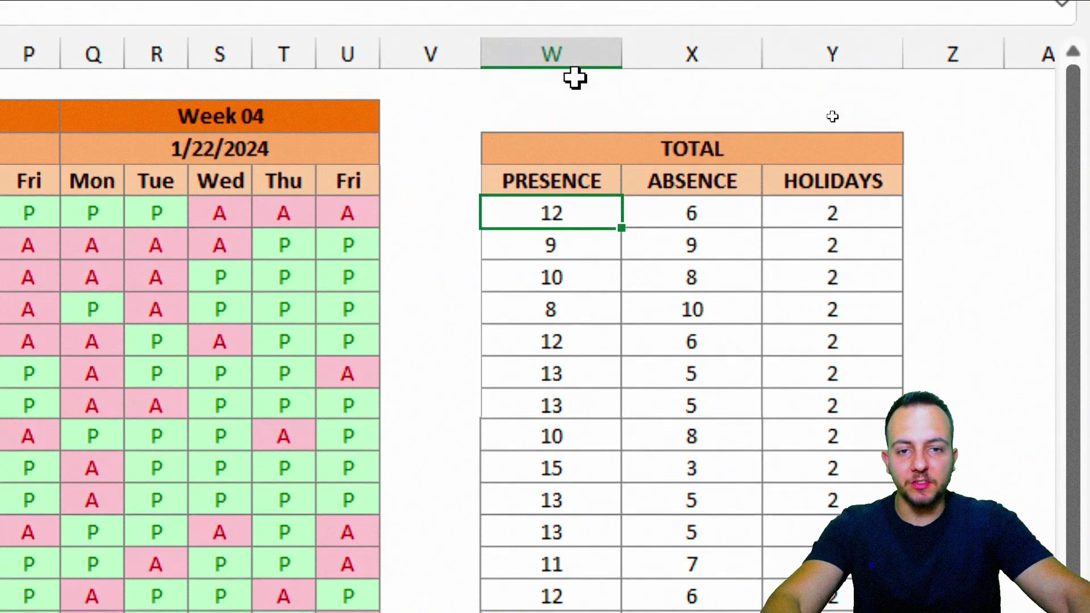
pyautogui.click(574, 17)
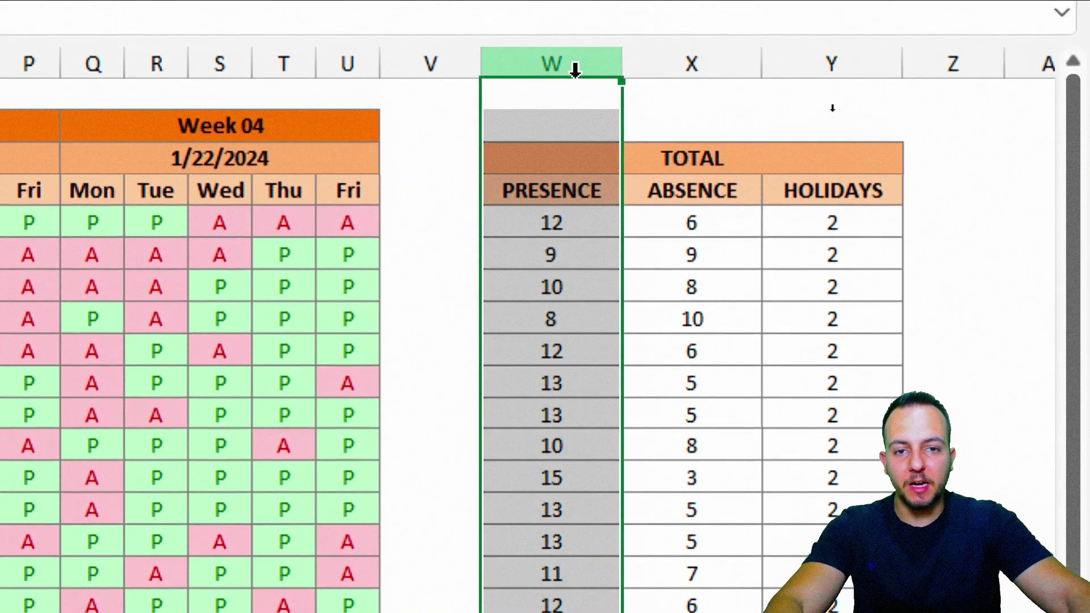
pyautogui.click(546, 180)
pyautogui.hotkey('shift', 'space')
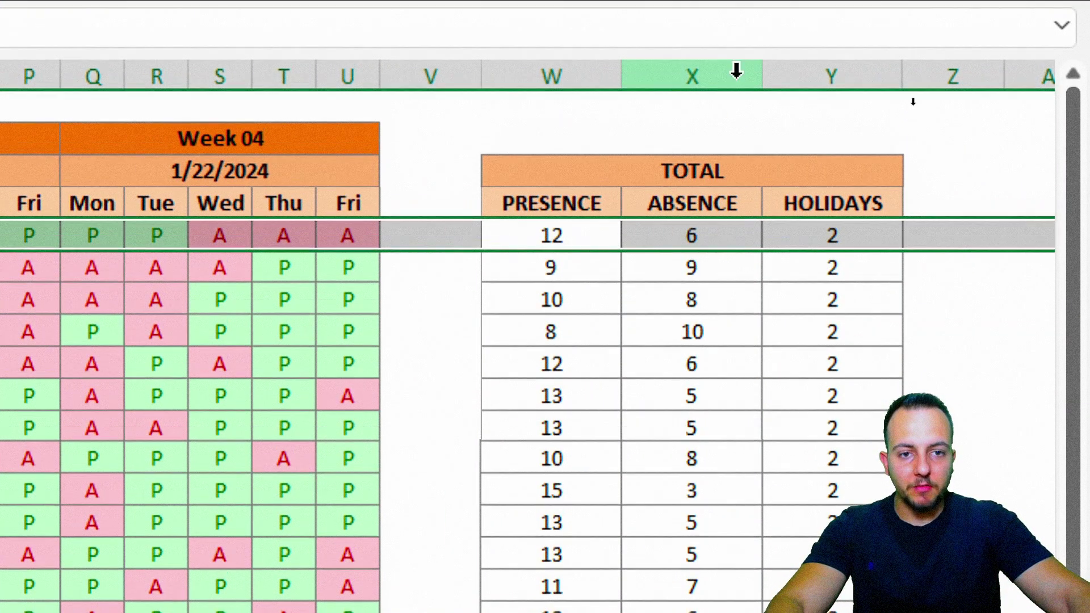
# Inspect the first employee's absence-count formula in X5 and holiday count
pyautogui.click(736, 71)
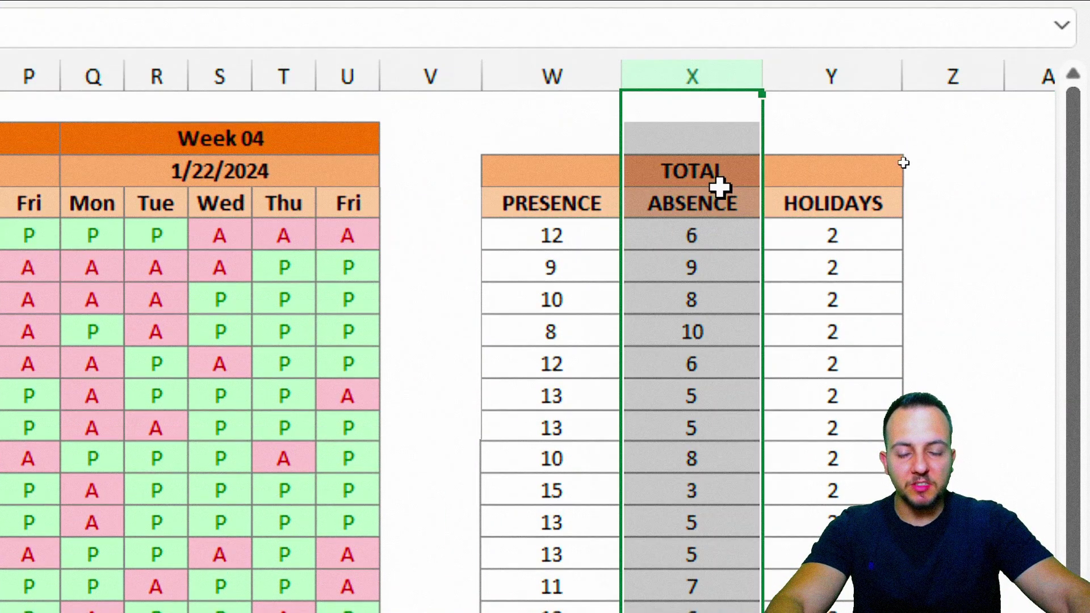
pyautogui.click(695, 234)
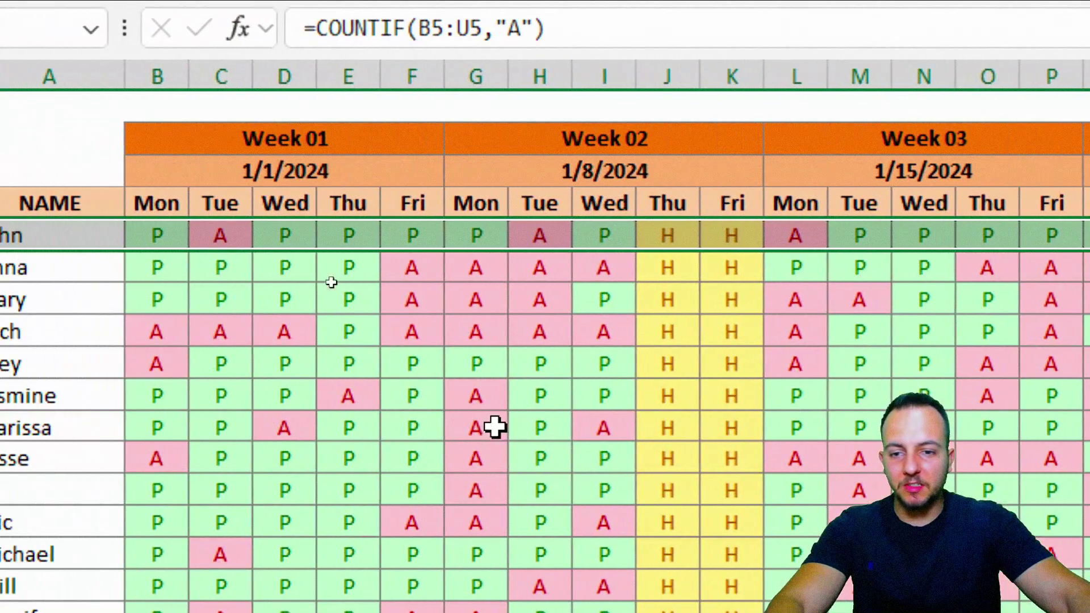
pyautogui.hscroll(5, 136, 402)
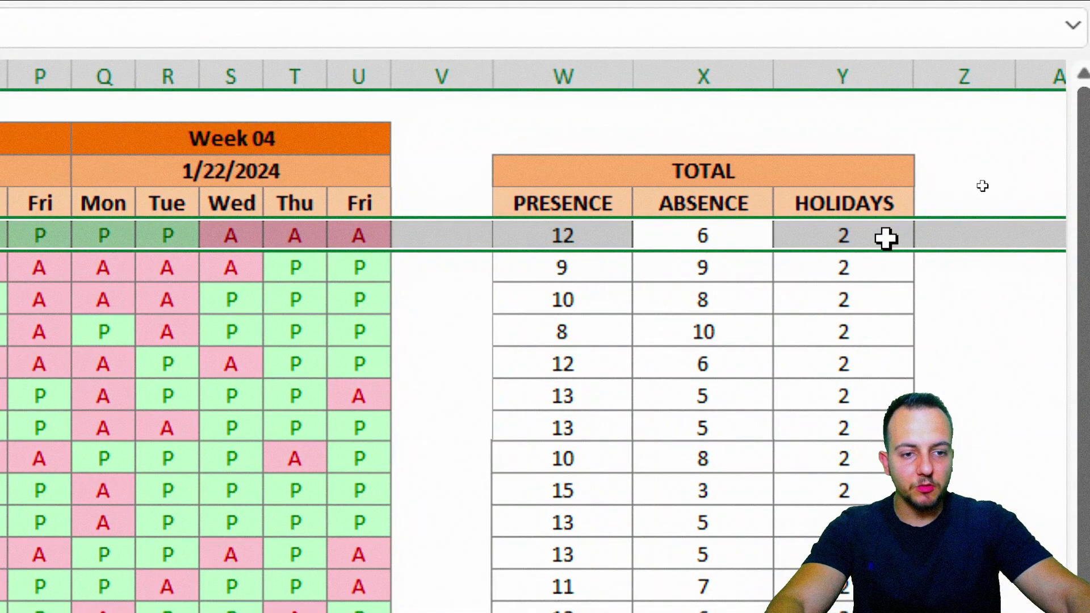
pyautogui.click(886, 236)
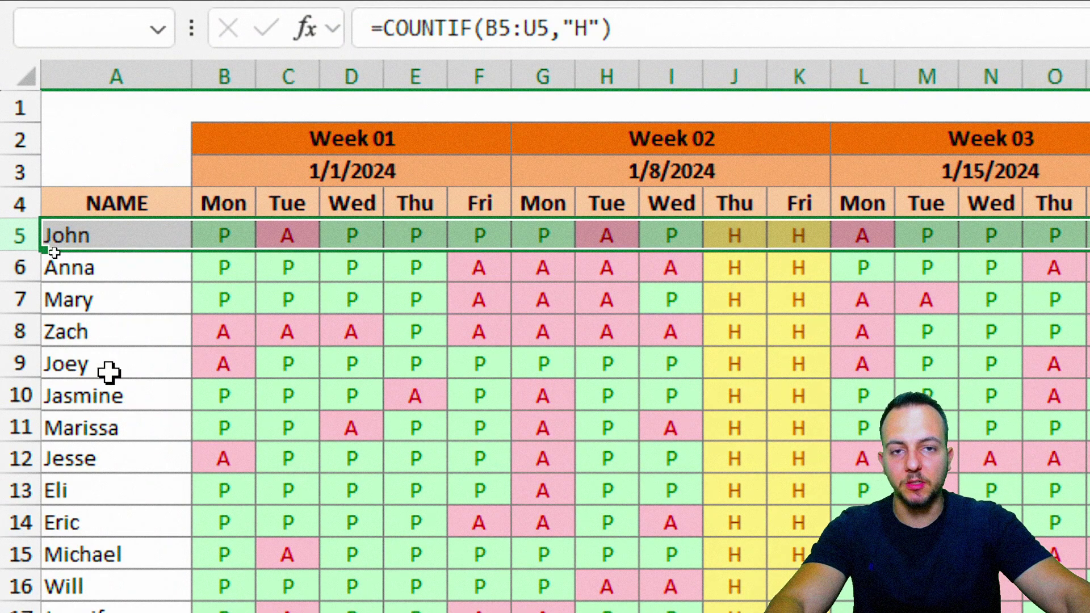
# Point out the employee names in column A and the PRESENCE, ABSENCE and HOLIDAYS totals
pyautogui.click(80, 242)
pyautogui.click(100, 271)
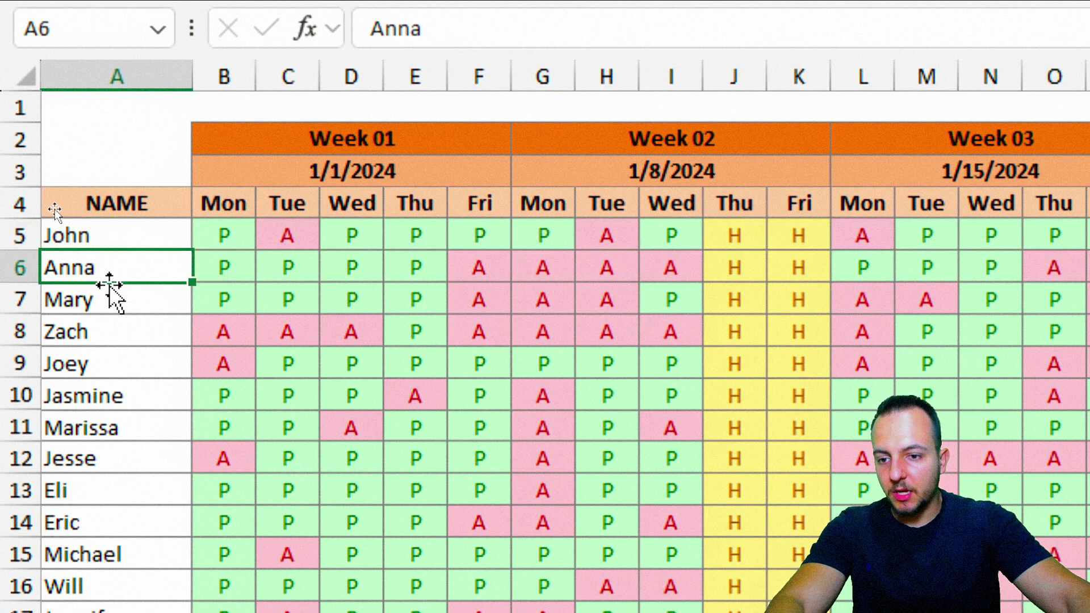
pyautogui.click(142, 300)
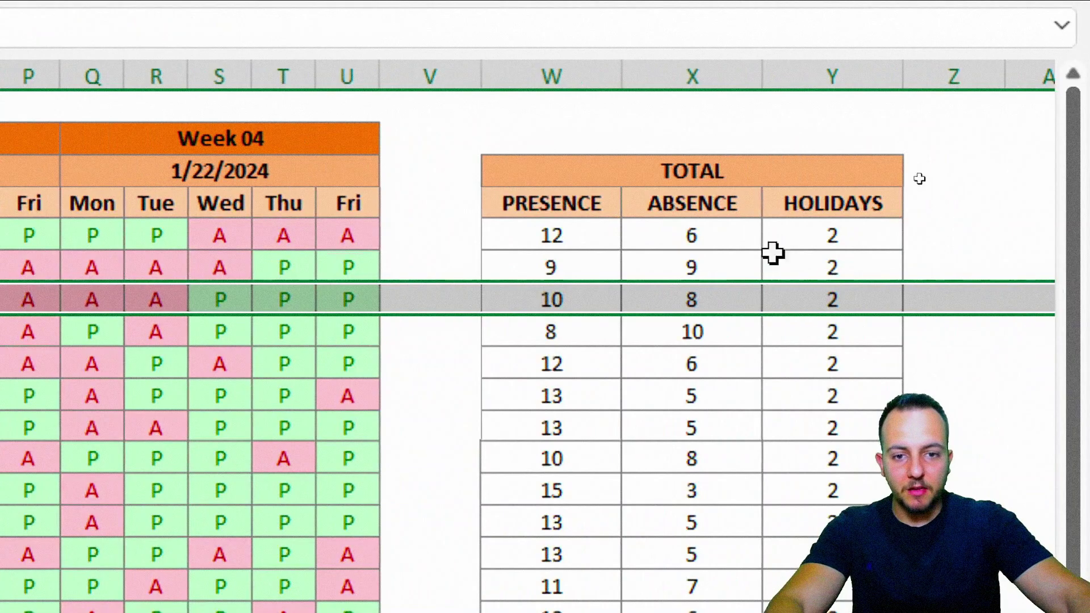
pyautogui.click(590, 84)
pyautogui.click(693, 77)
pyautogui.click(817, 75)
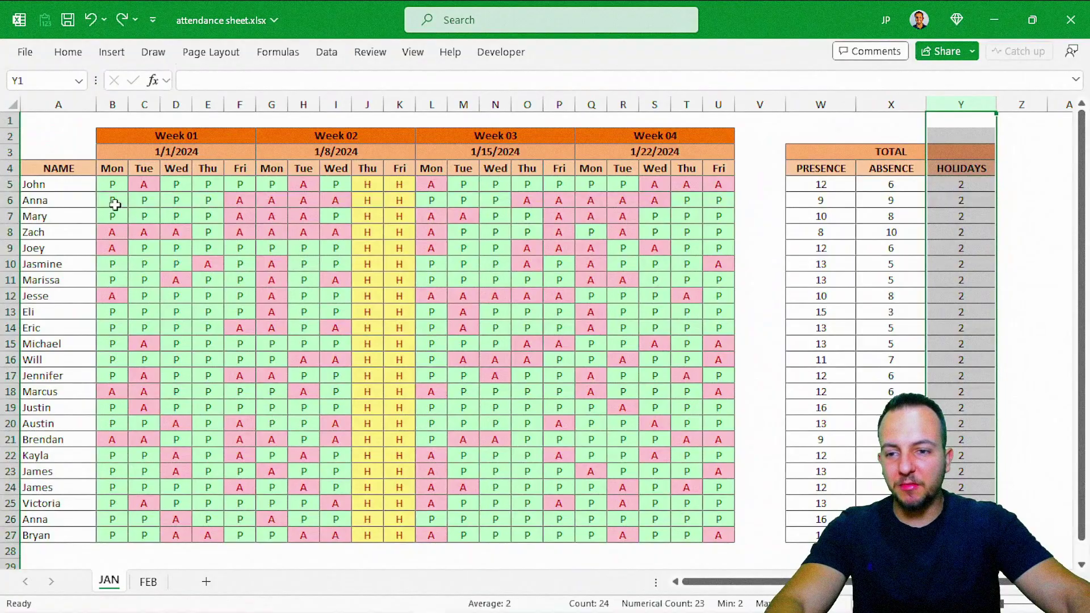
pyautogui.click(74, 187)
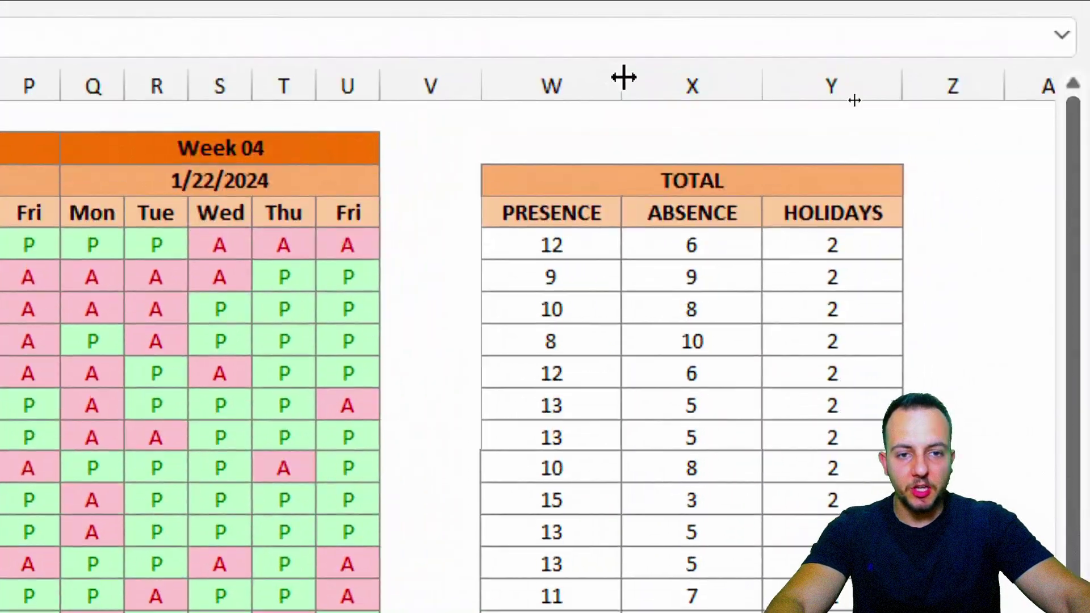
pyautogui.click(846, 104)
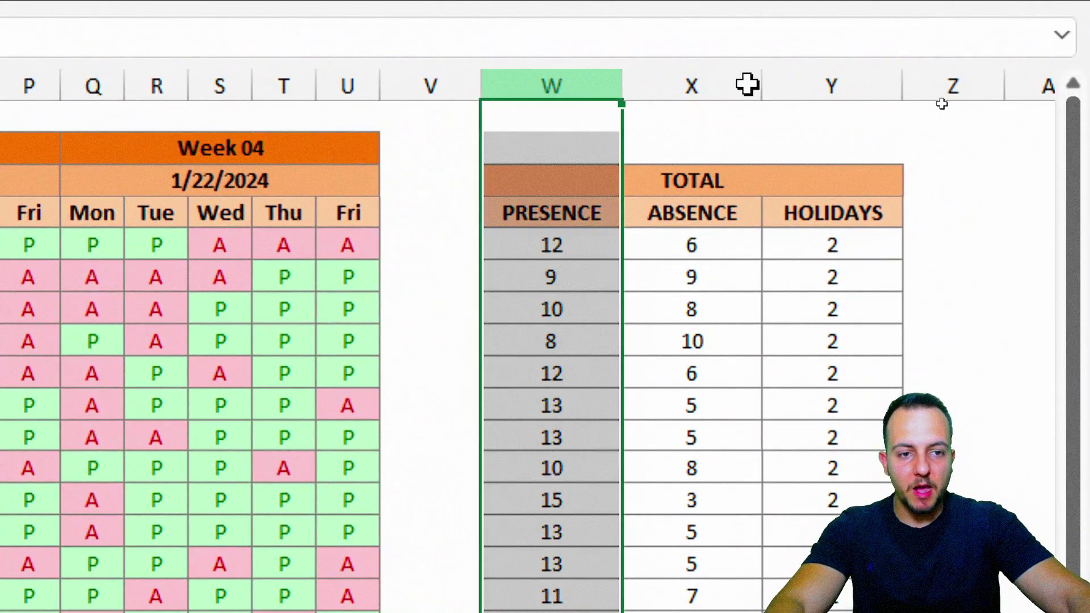
pyautogui.keyDown('shift'); pyautogui.click(831, 85); pyautogui.keyUp('shift')
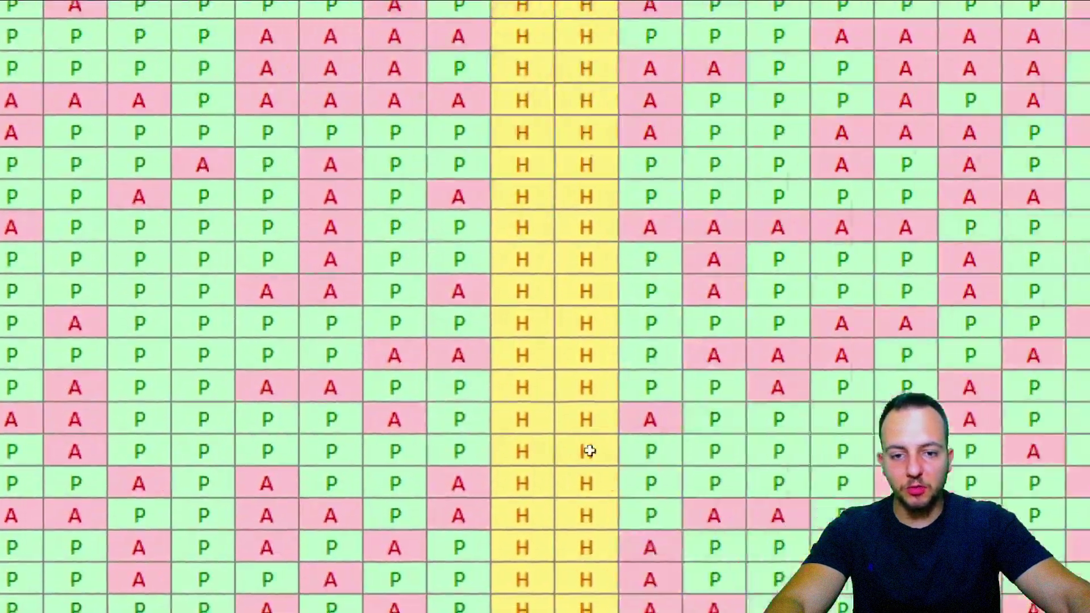
# Select attendance marks through week 03's Thursday, return to A5, then show the FEB sheet
pyautogui.moveTo(353, 227); pyautogui.dragTo(545, 355)
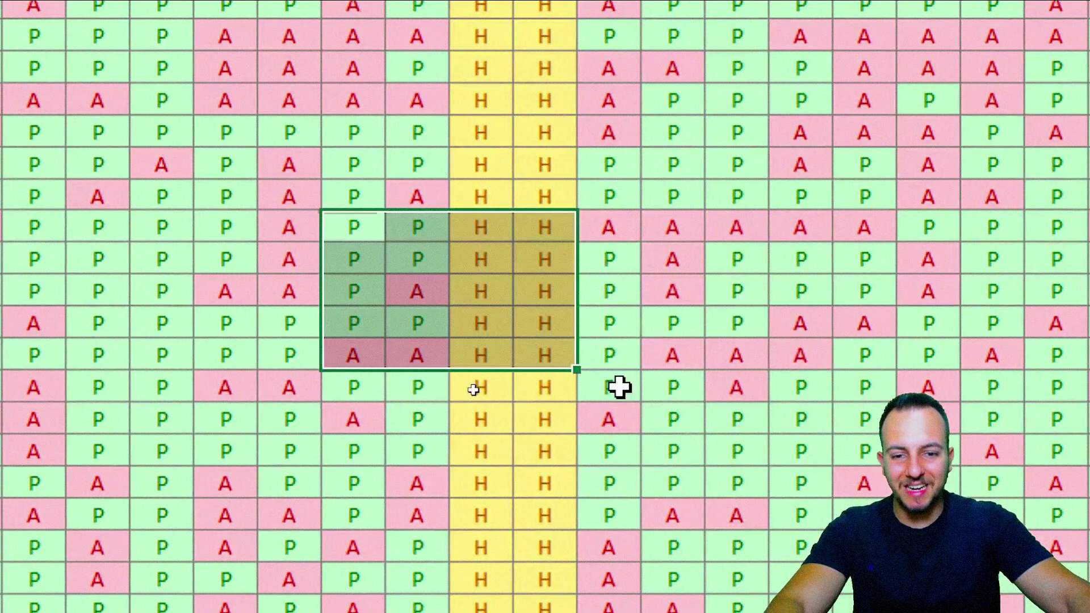
pyautogui.moveTo(619, 388); pyautogui.dragTo(801, 450)
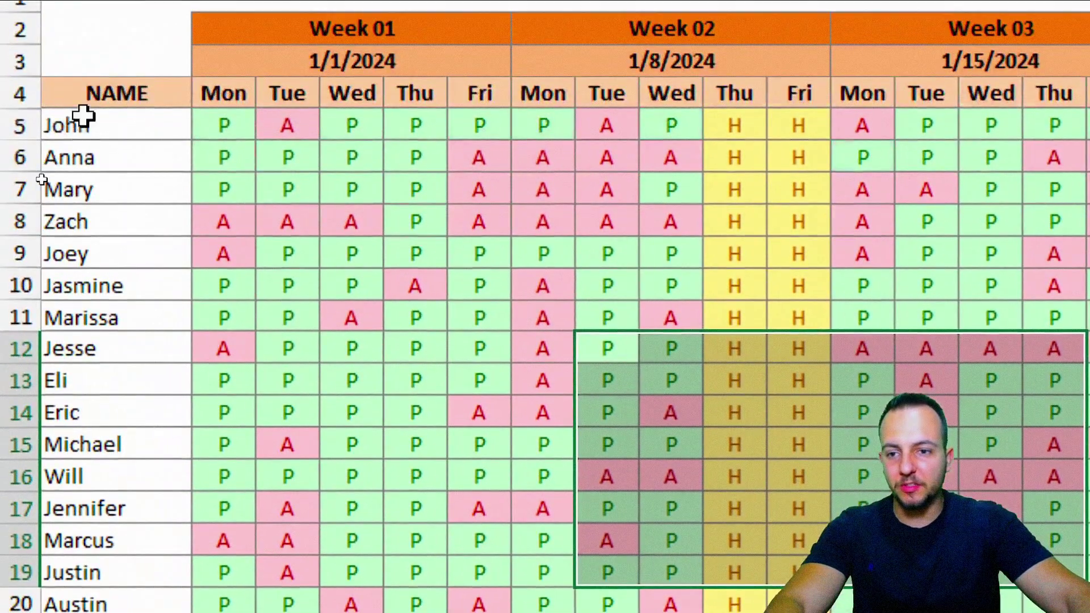
pyautogui.click(82, 119)
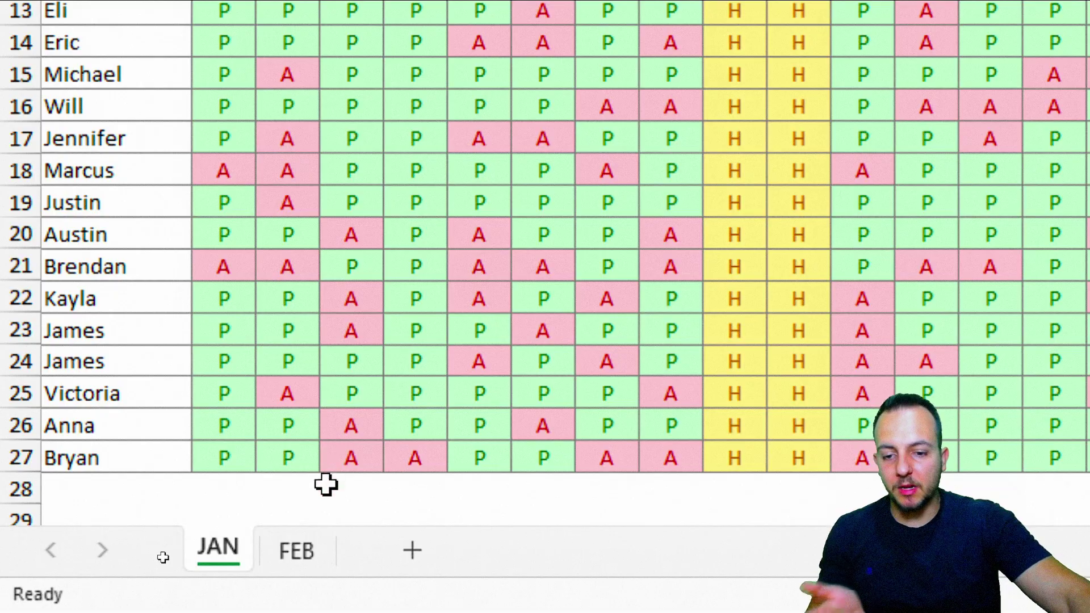
pyautogui.click(301, 553)
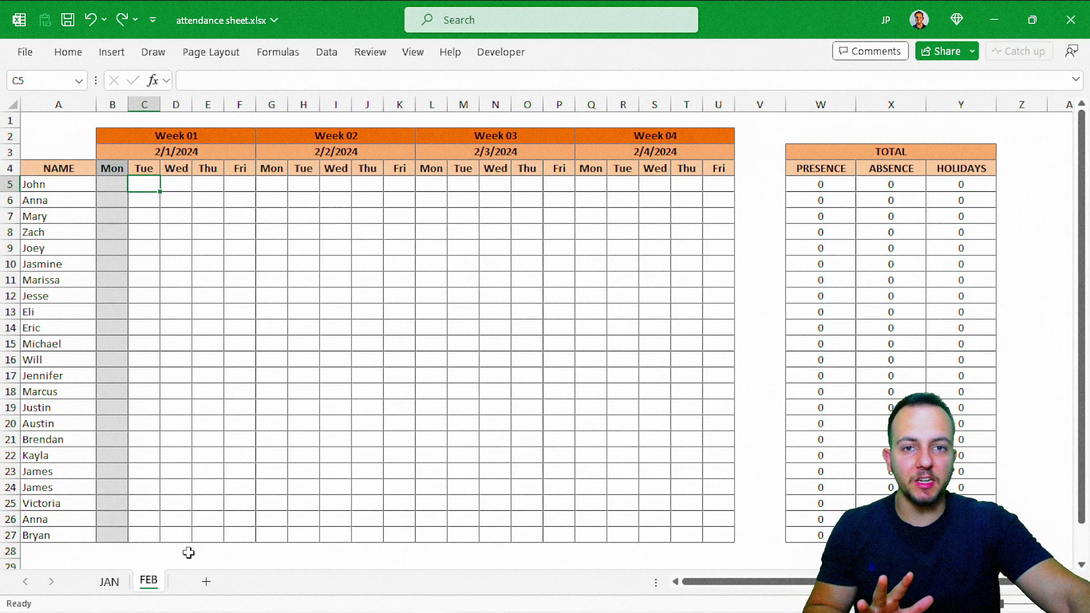
# Return to the JAN sheet of the attendance workbook
pyautogui.click(114, 576)
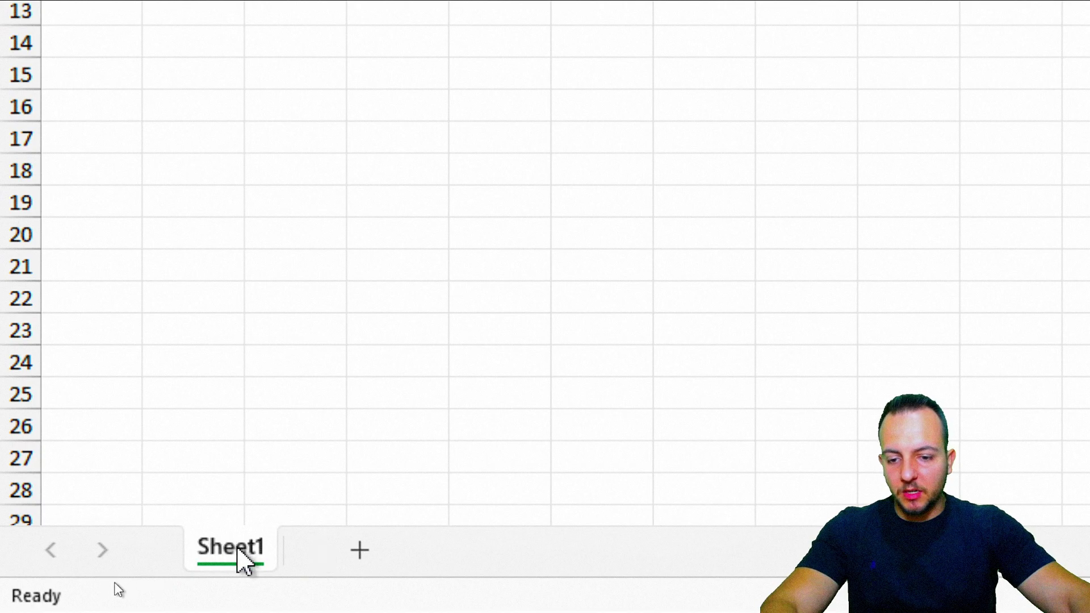
# Rename the Sheet1 tab to JAN
pyautogui.rightClick(233, 562)
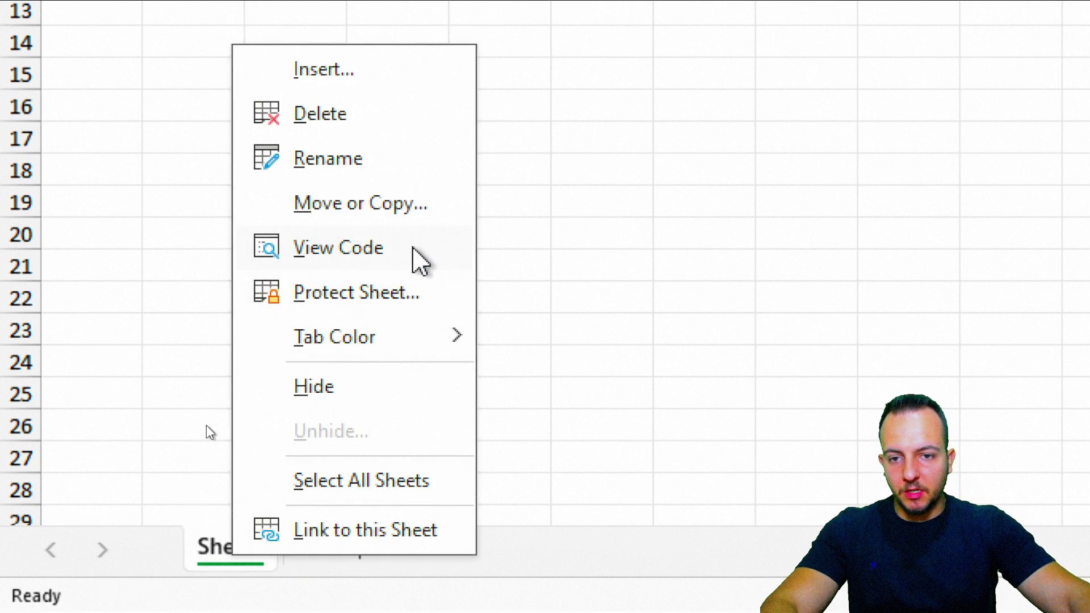
pyautogui.click(397, 171)
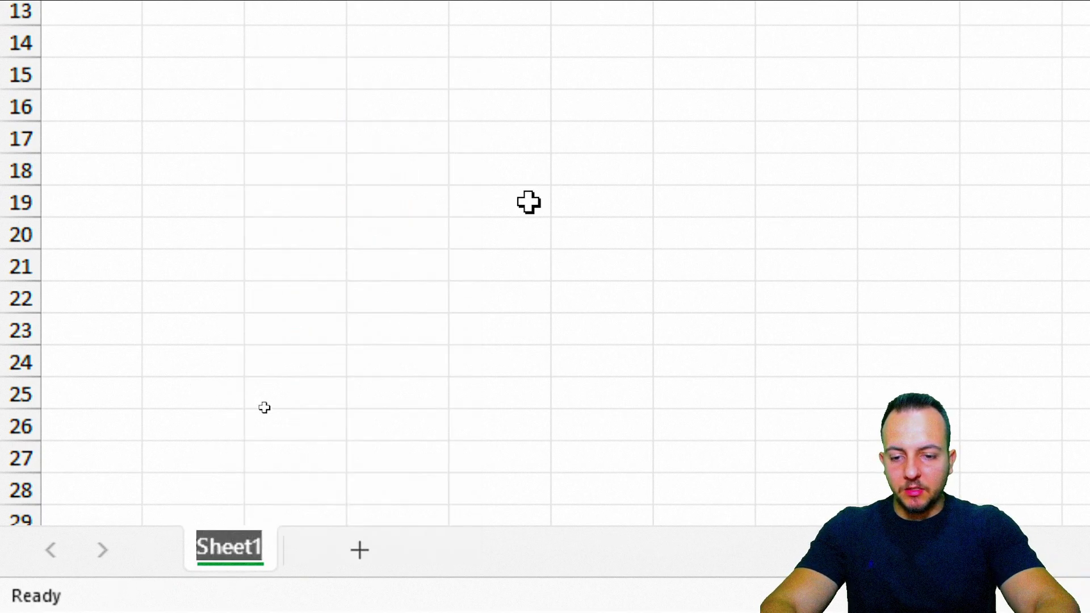
pyautogui.write('JAN')
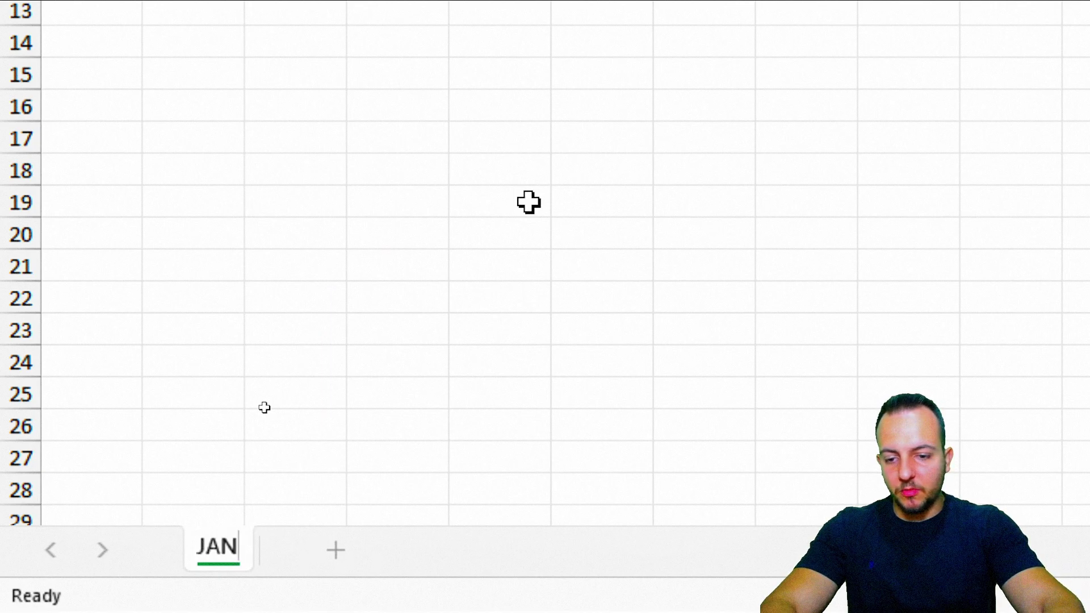
pyautogui.press('Return')
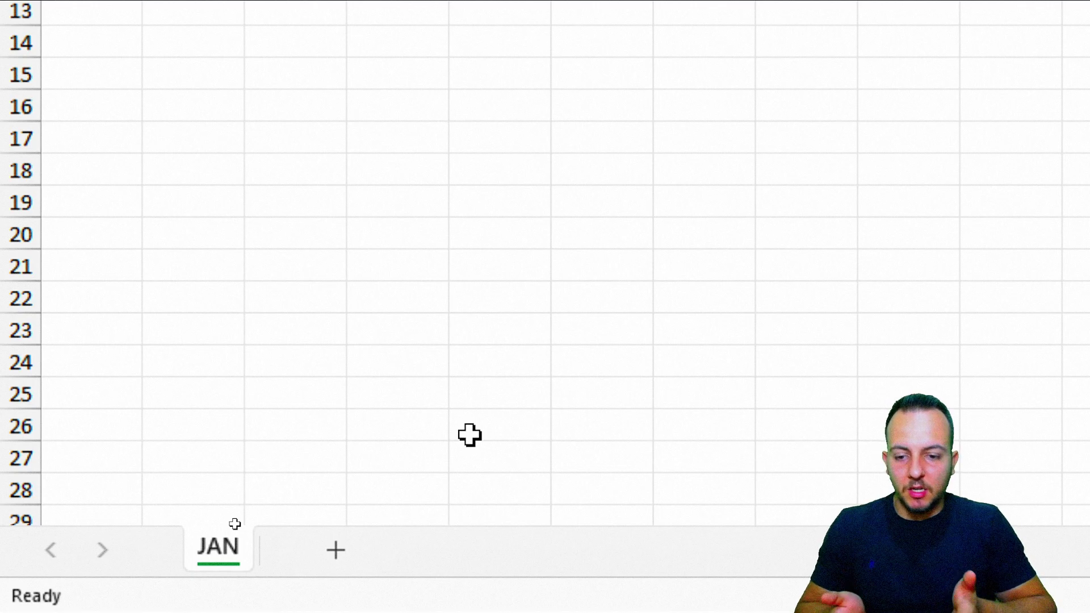
pyautogui.scroll(4, 469, 435)
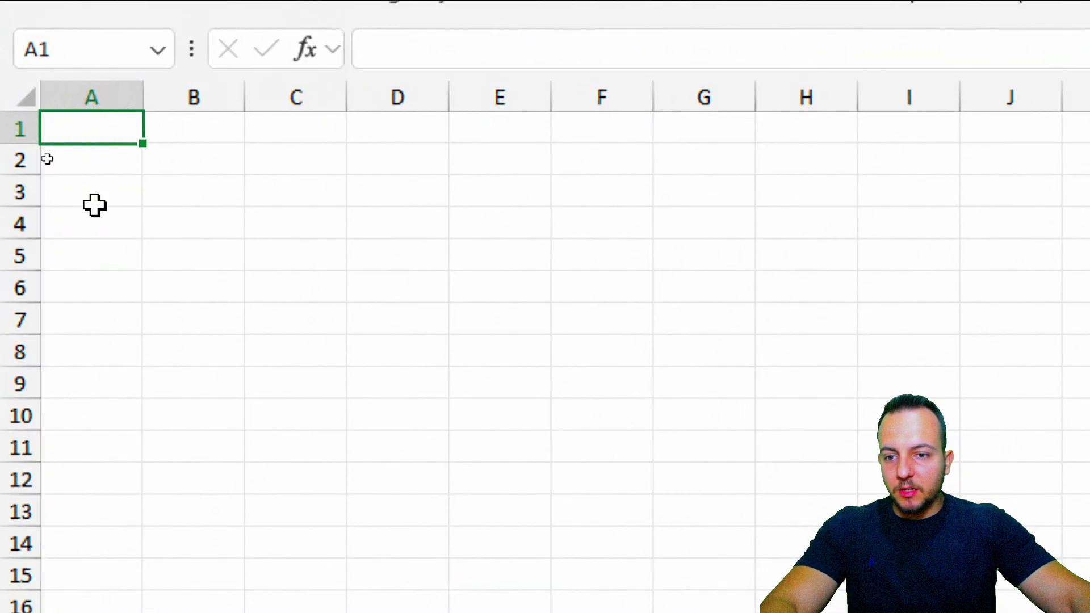
# Enter the NAME header in A4, two employee names in A5:A6 and '...' in A7
pyautogui.click(83, 223)
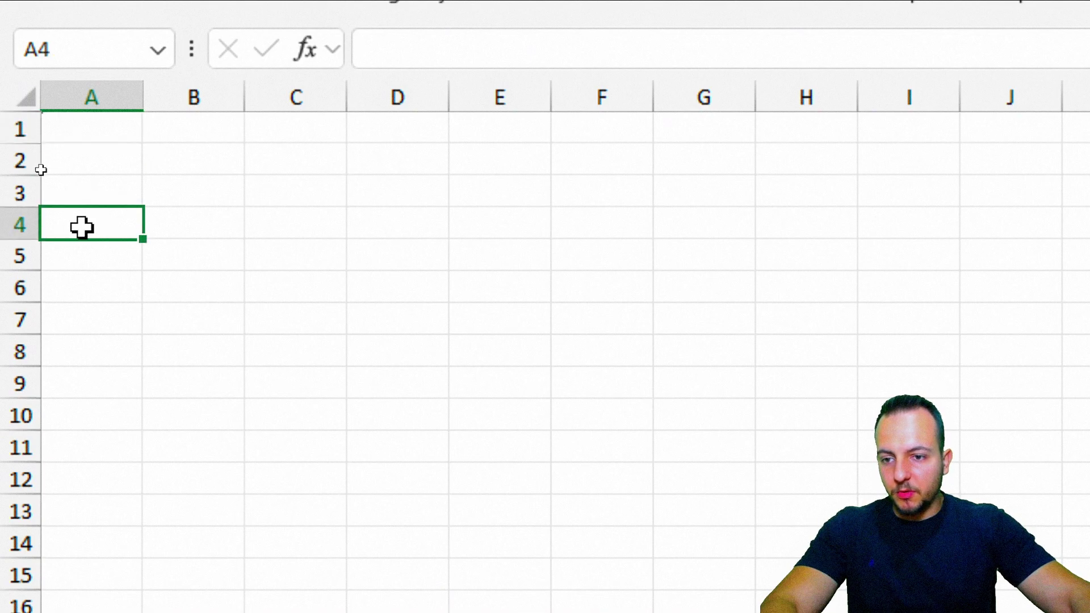
pyautogui.write('NAME')
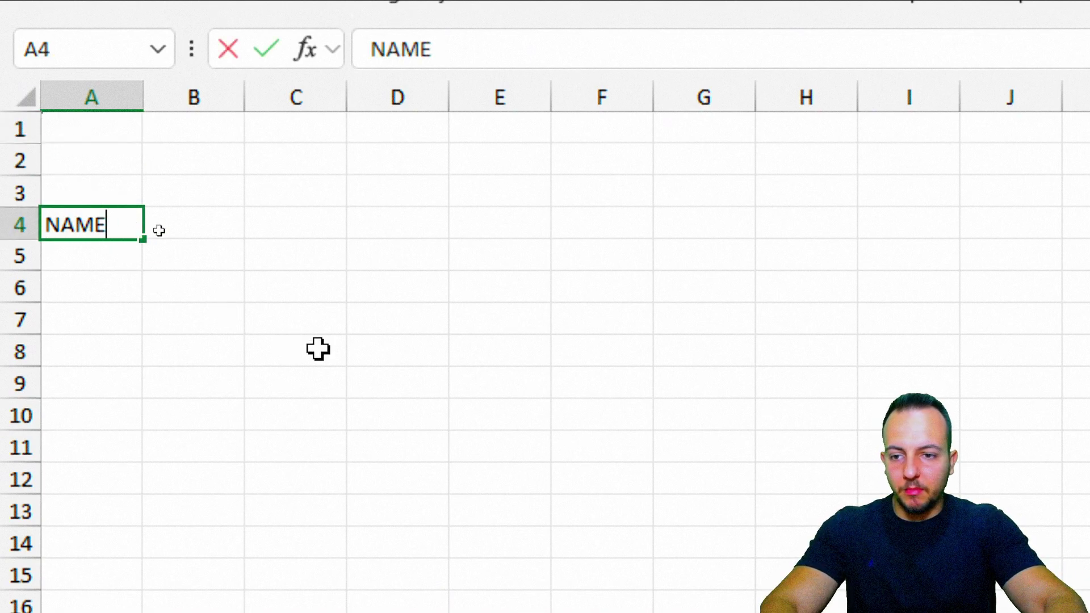
pyautogui.press('Return')
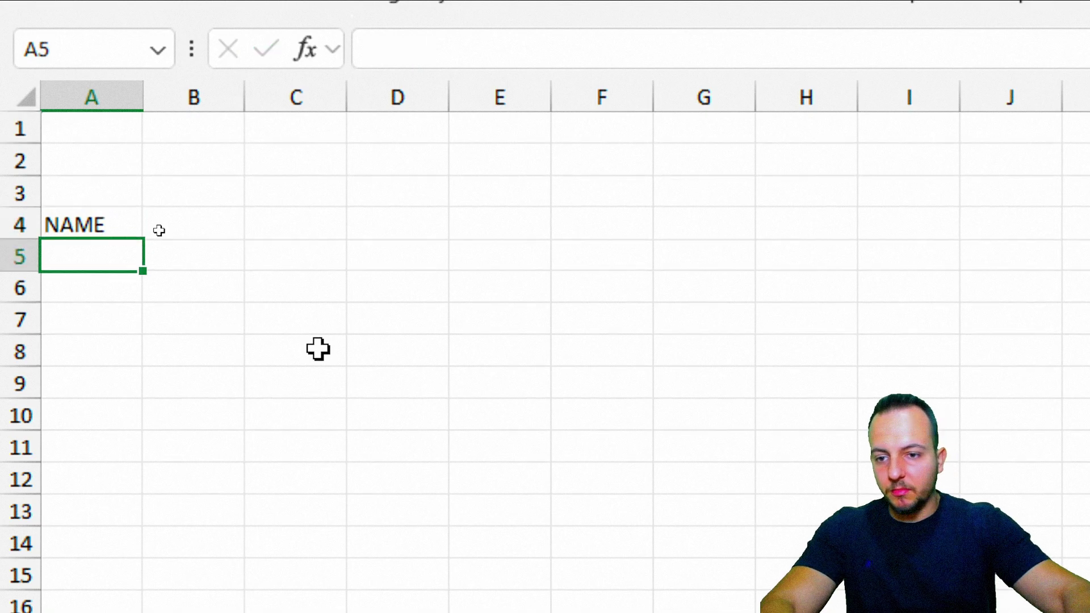
pyautogui.press('capslock')
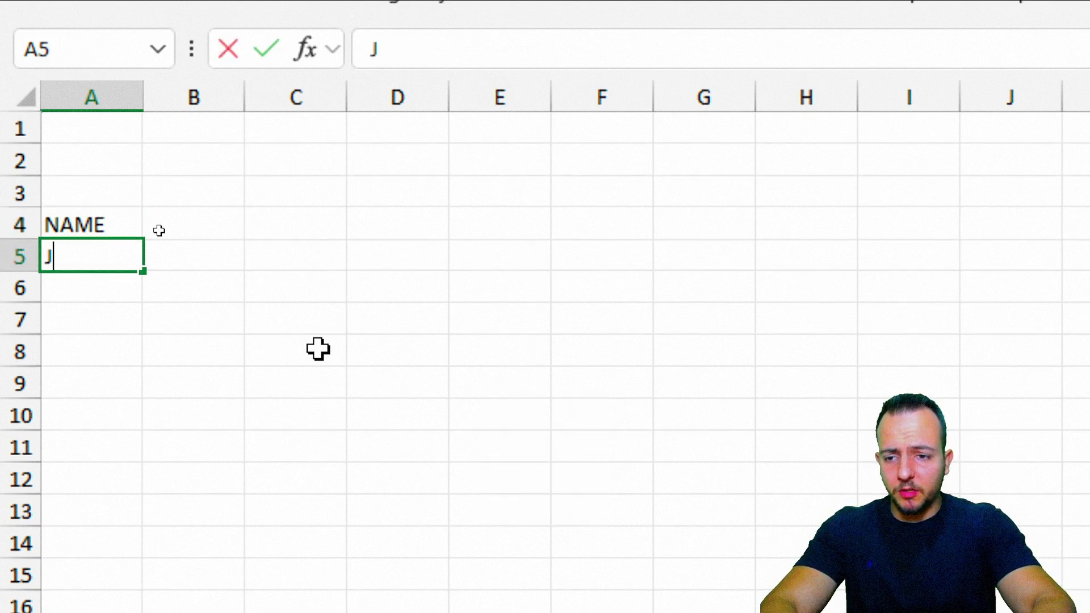
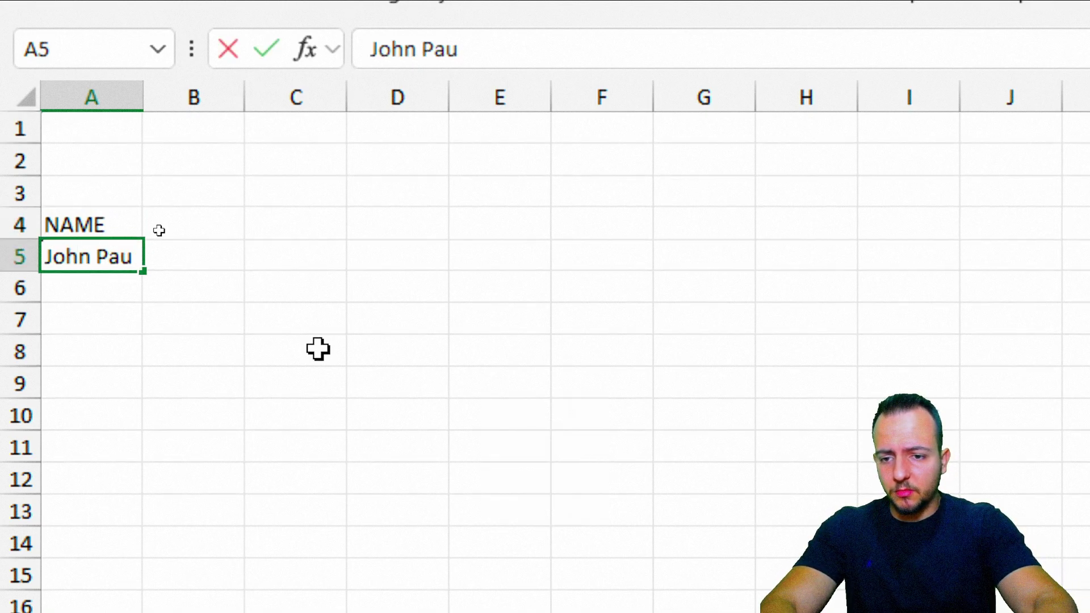
pyautogui.press('Return')
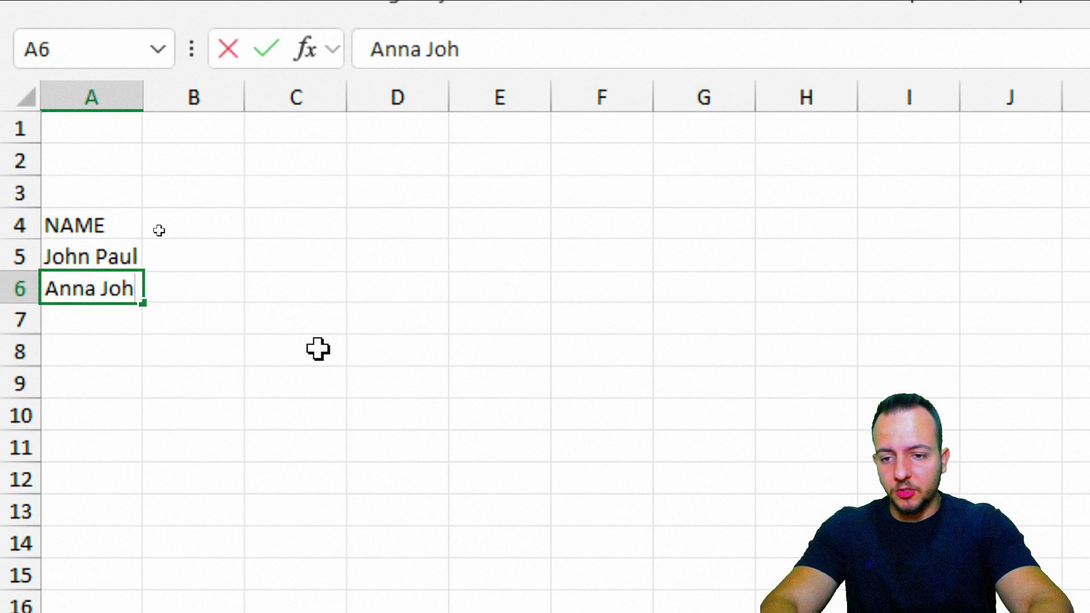
pyautogui.press('Return')
pyautogui.write('...')
pyautogui.press('Return')
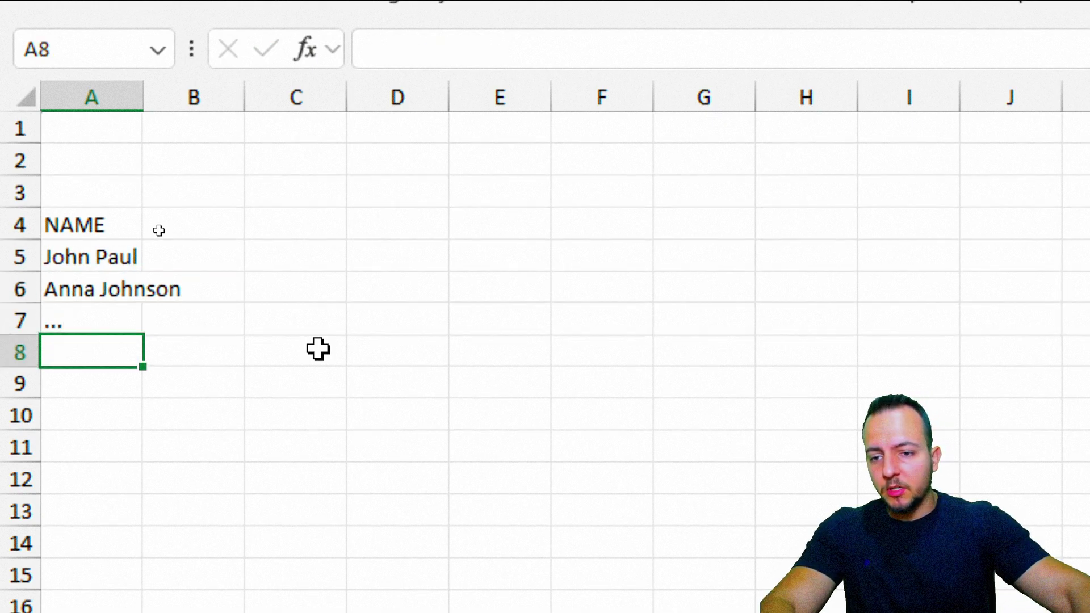
# Widen column A so the employee names fit
pyautogui.moveTo(80, 322); pyautogui.dragTo(107, 535)
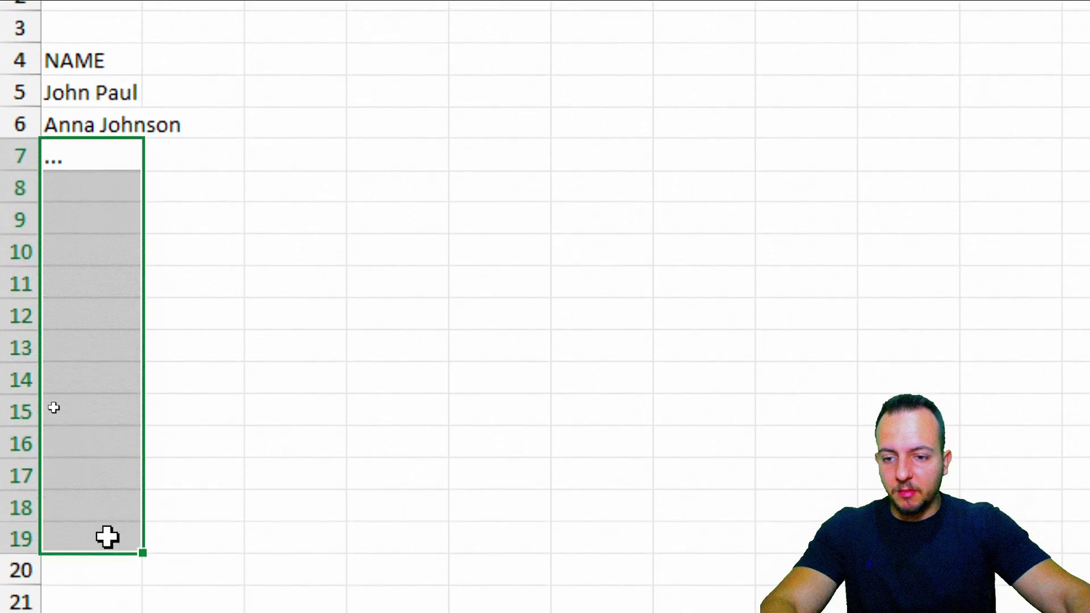
pyautogui.moveTo(143, 86); pyautogui.dragTo(191, 92)
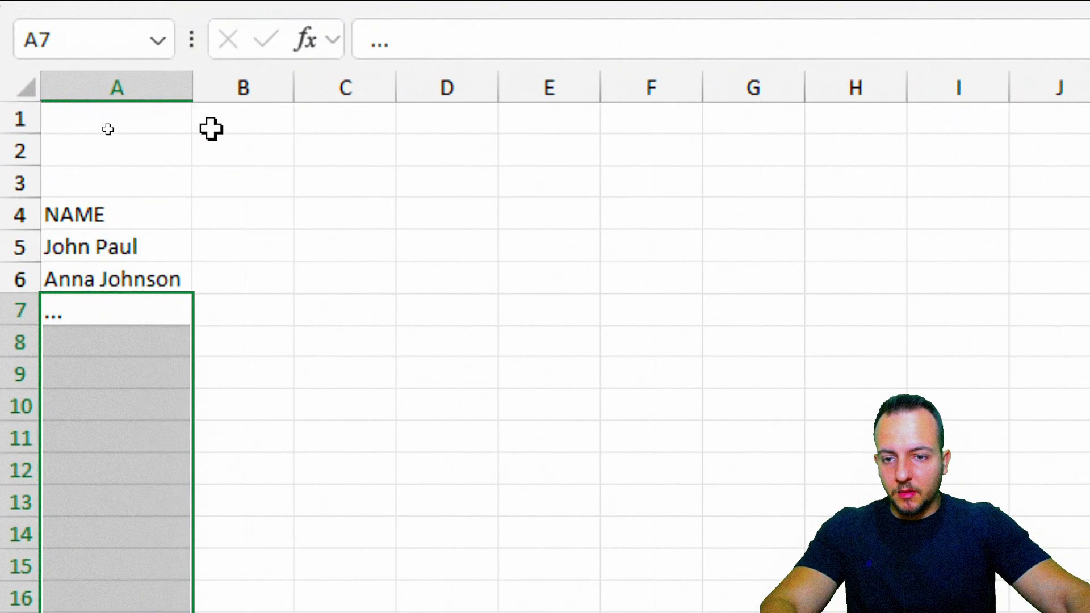
pyautogui.click(244, 217)
pyautogui.click(23, 215)
# Enter Mon and Tue in B4:C4 and extend the weekday series to Fri in F4
pyautogui.click(286, 213)
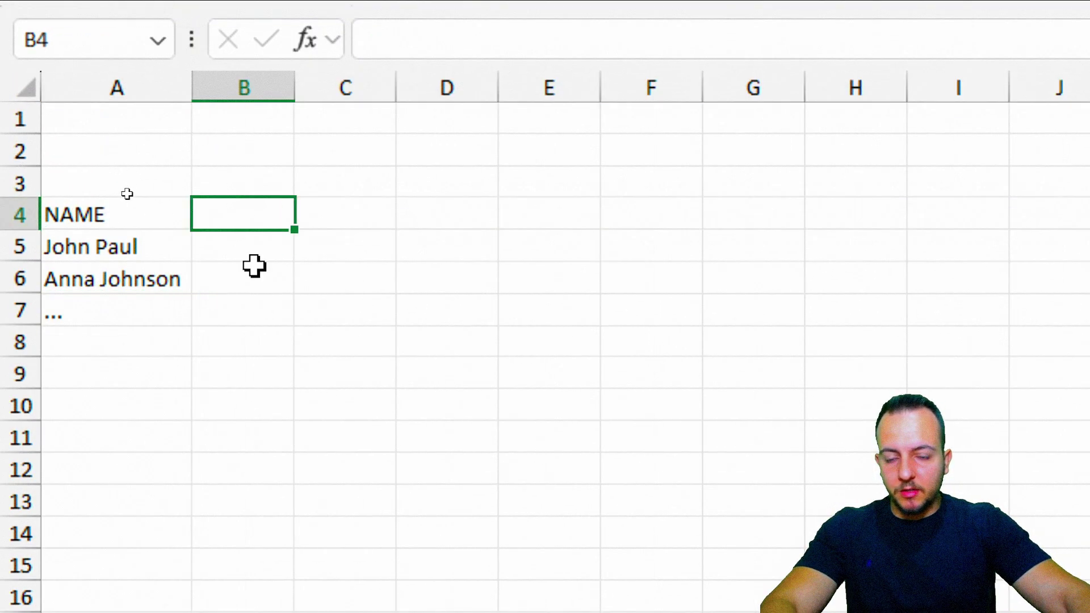
pyautogui.write('Mon')
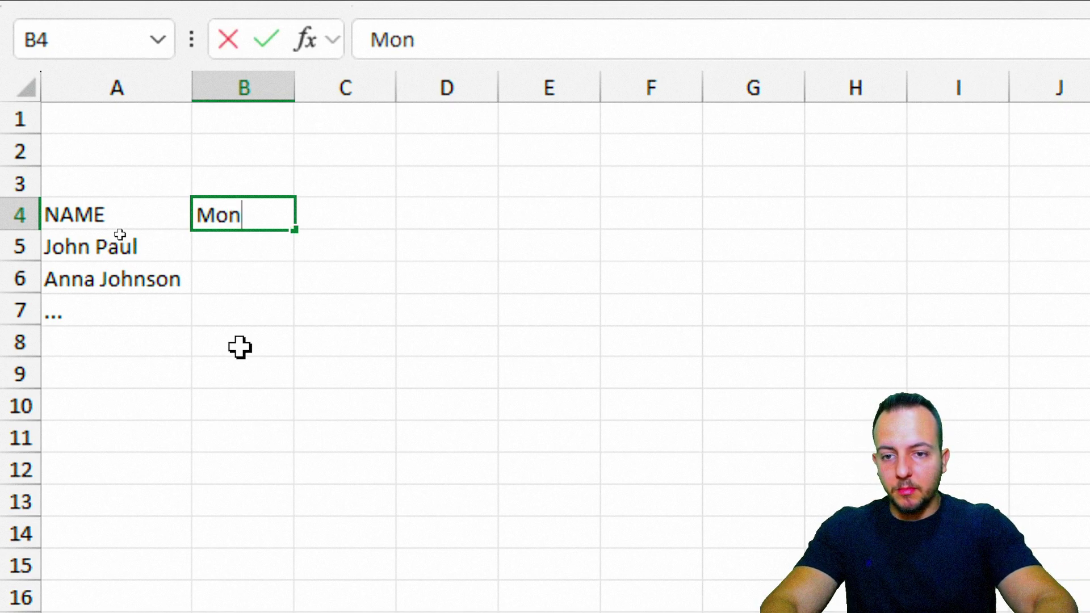
pyautogui.press('Tab')
pyautogui.write('Tue')
pyautogui.press('Tab')
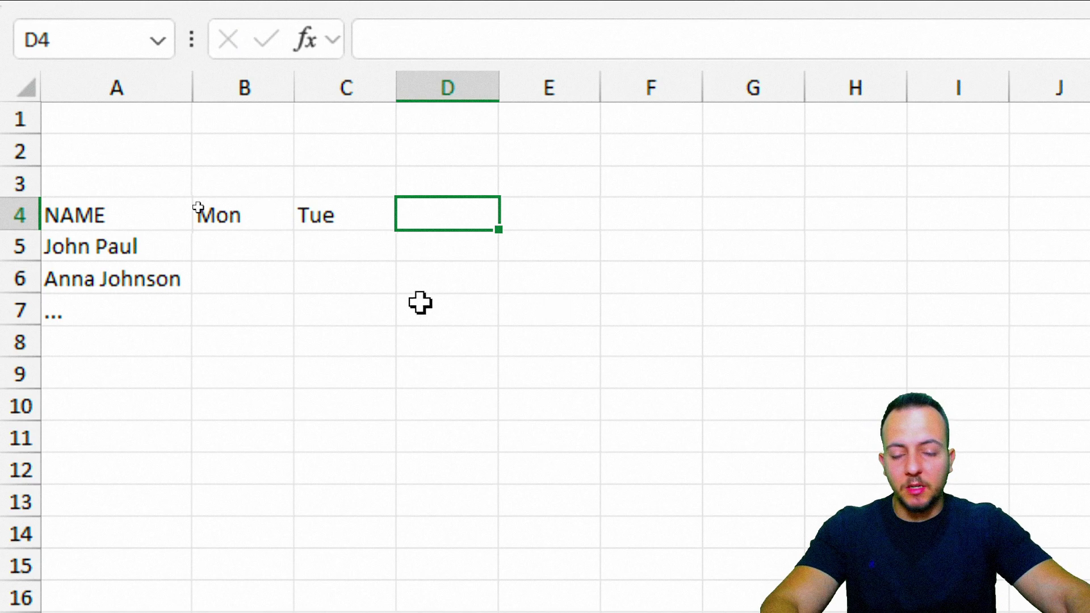
pyautogui.click(230, 221)
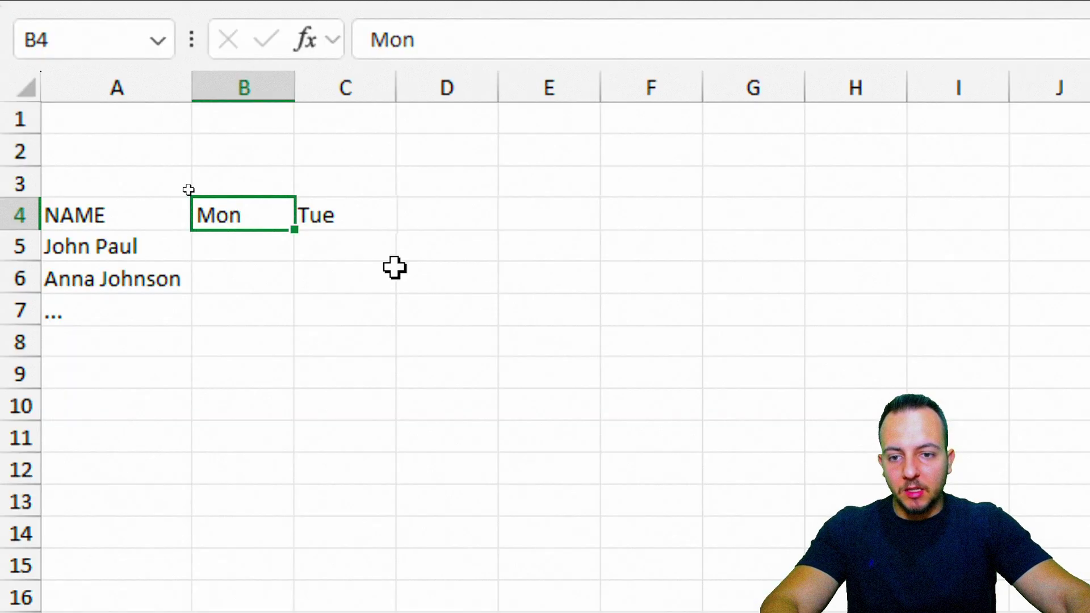
pyautogui.moveTo(314, 230); pyautogui.dragTo(675, 224)
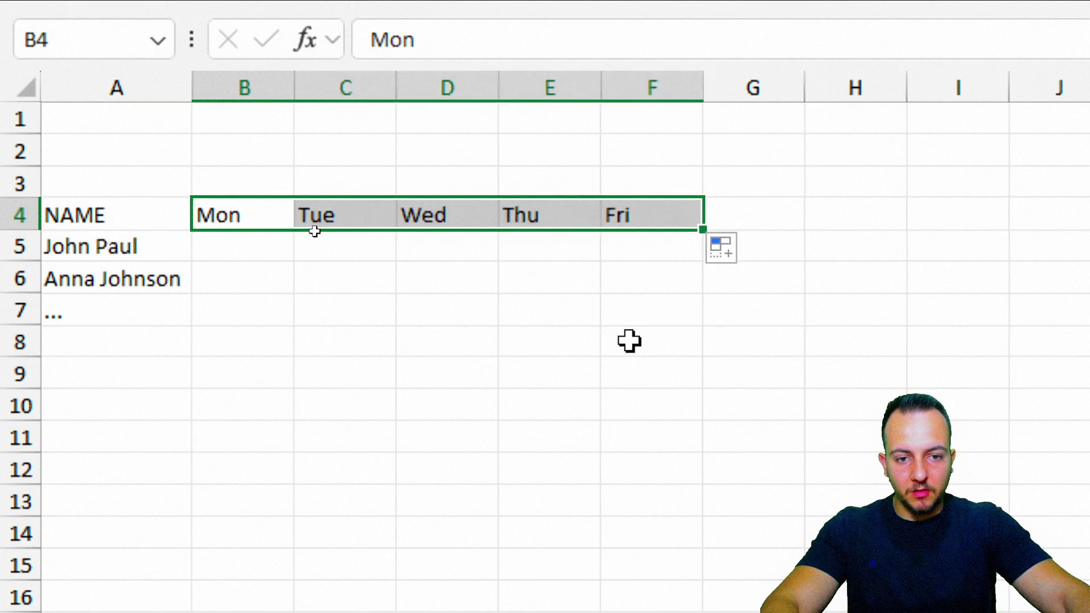
pyautogui.click(652, 212)
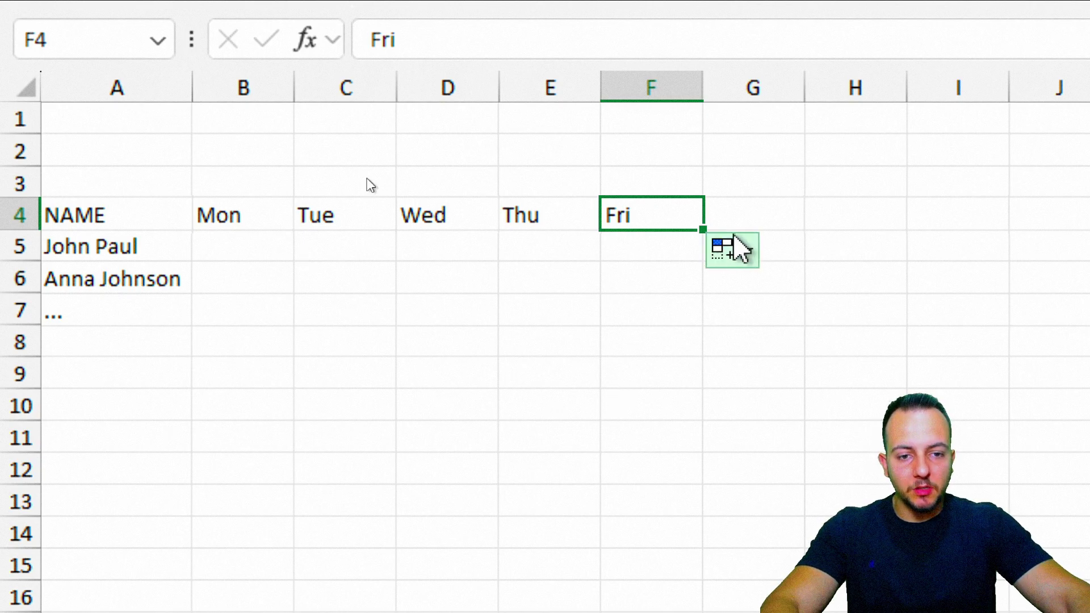
# Clear the extra Sat and Sun headers from columns G and H
pyautogui.moveTo(702, 229); pyautogui.dragTo(881, 219)
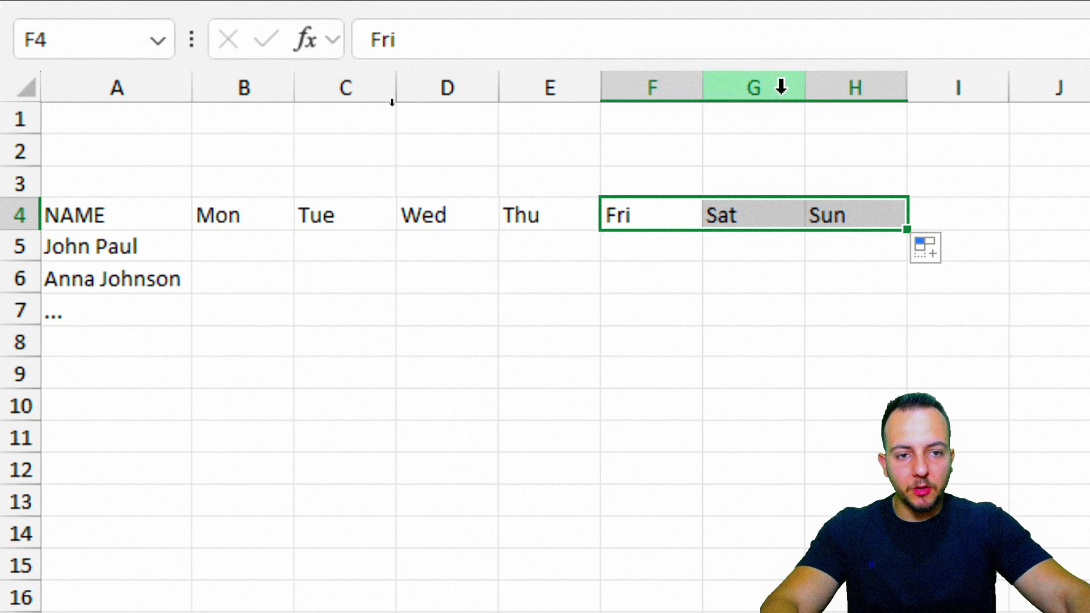
pyautogui.moveTo(782, 84); pyautogui.dragTo(849, 85)
pyautogui.press('Delete')
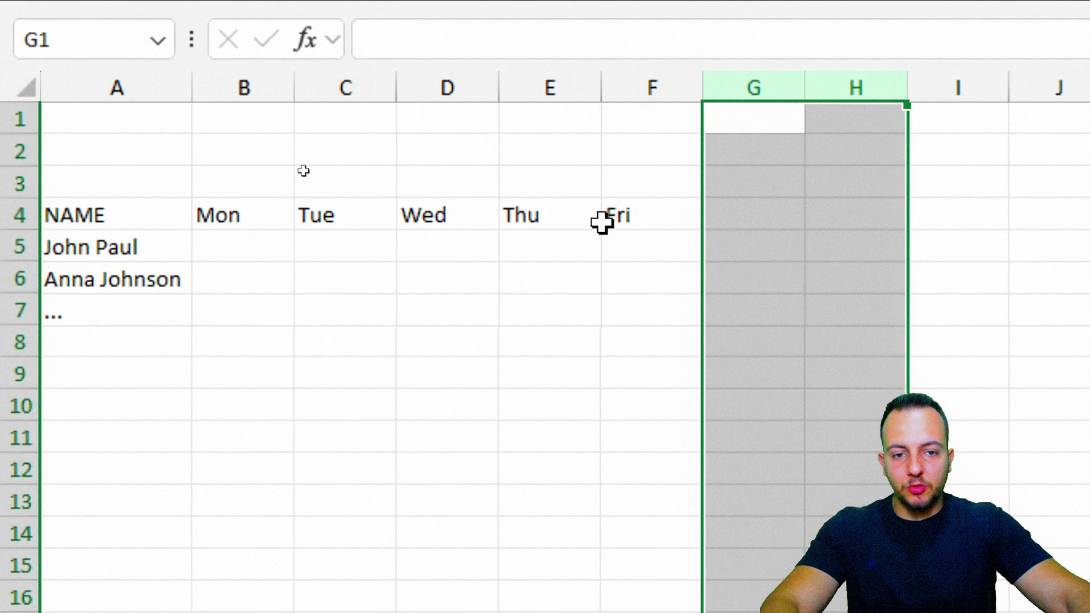
pyautogui.click(605, 222)
pyautogui.click(266, 192)
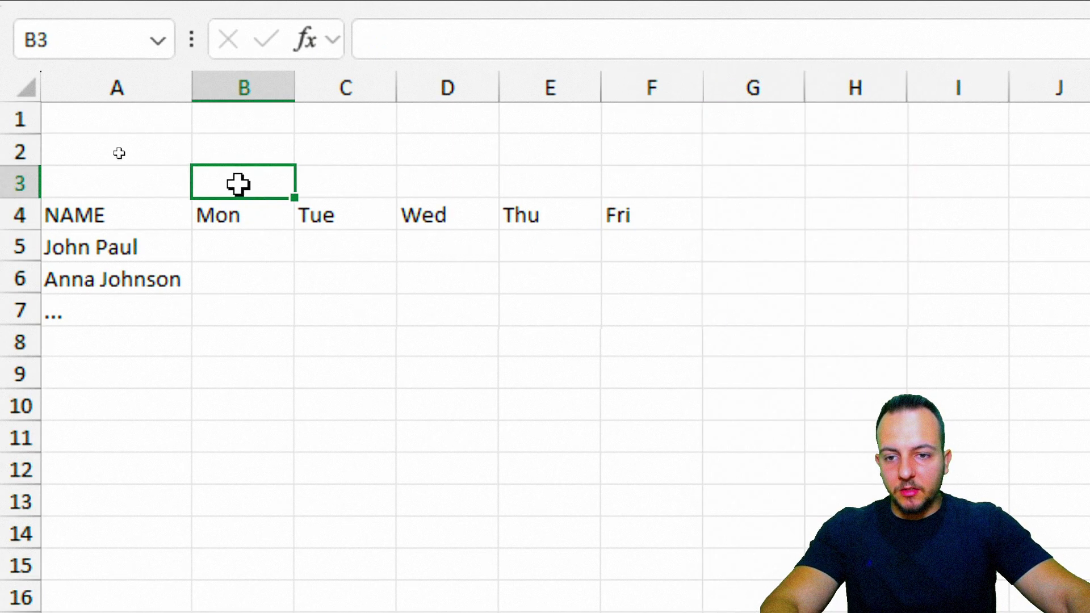
# Enter 01/01/2024 in B3 as the start date above the Mon header
pyautogui.moveTo(238, 182); pyautogui.dragTo(627, 178)
pyautogui.click(290, 176)
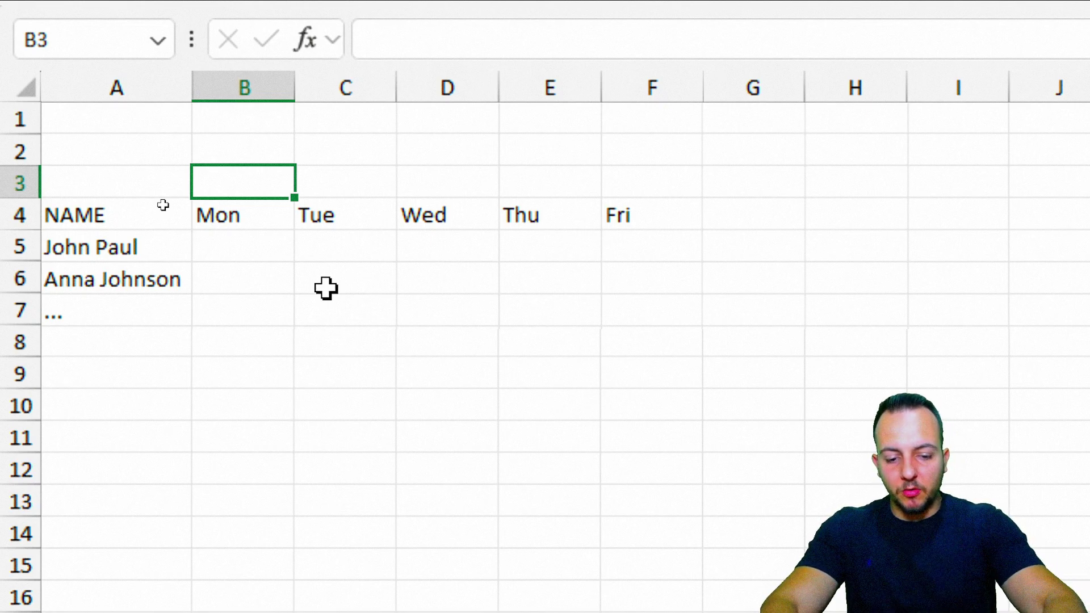
pyautogui.write('01/01/202')
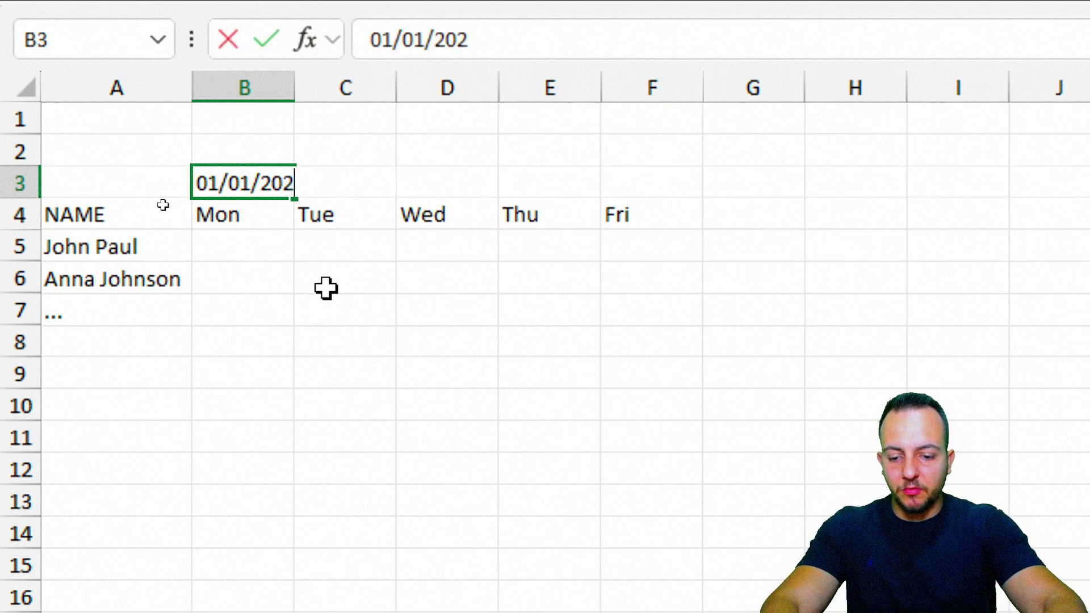
pyautogui.write('4')
pyautogui.press('Return')
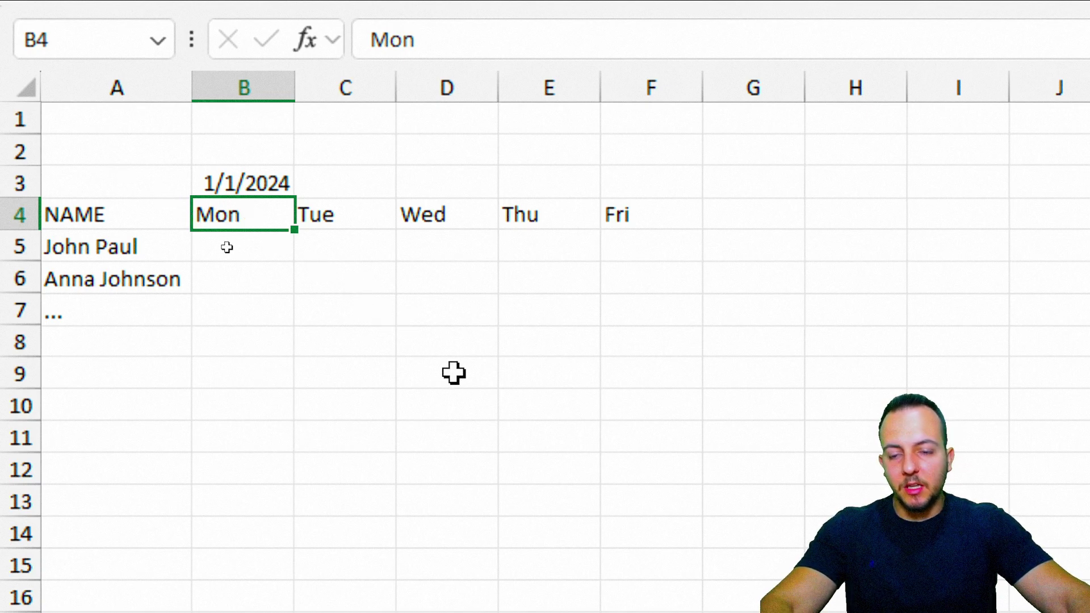
pyautogui.click(268, 176)
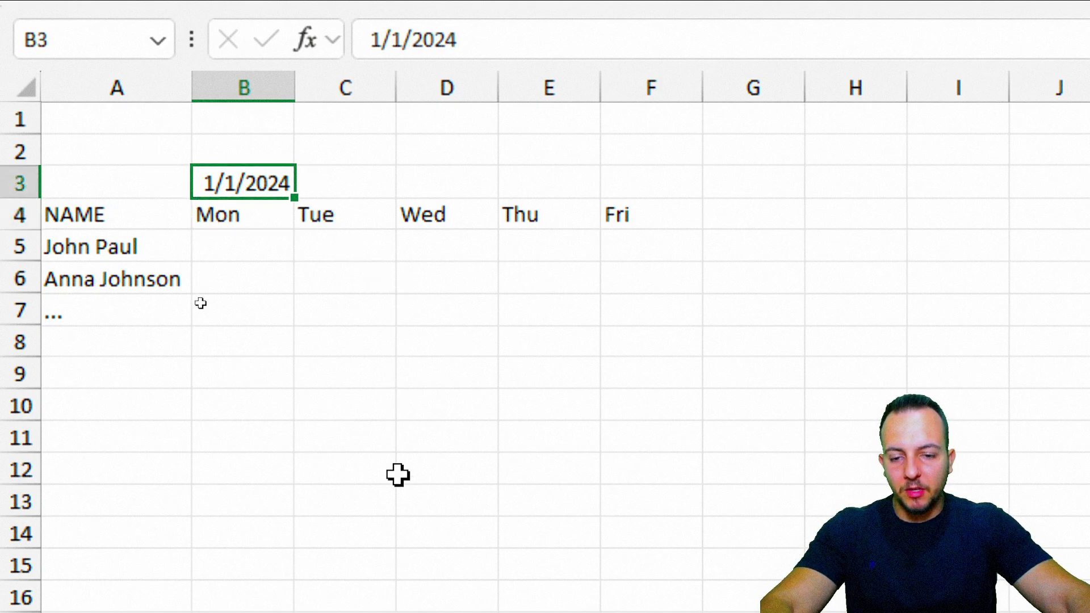
pyautogui.click(344, 327)
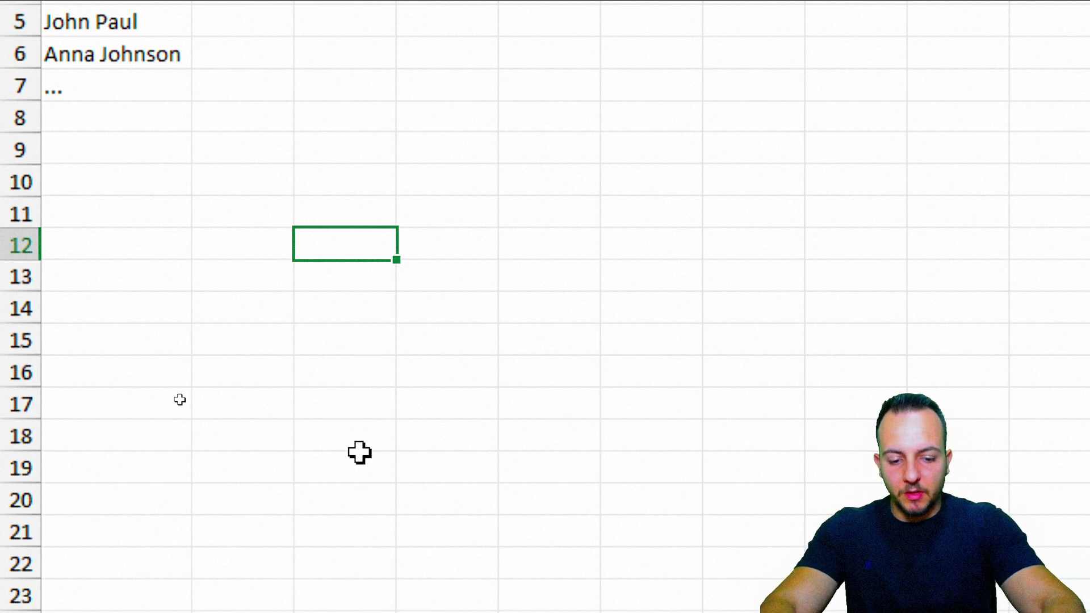
pyautogui.write('01/01/202')
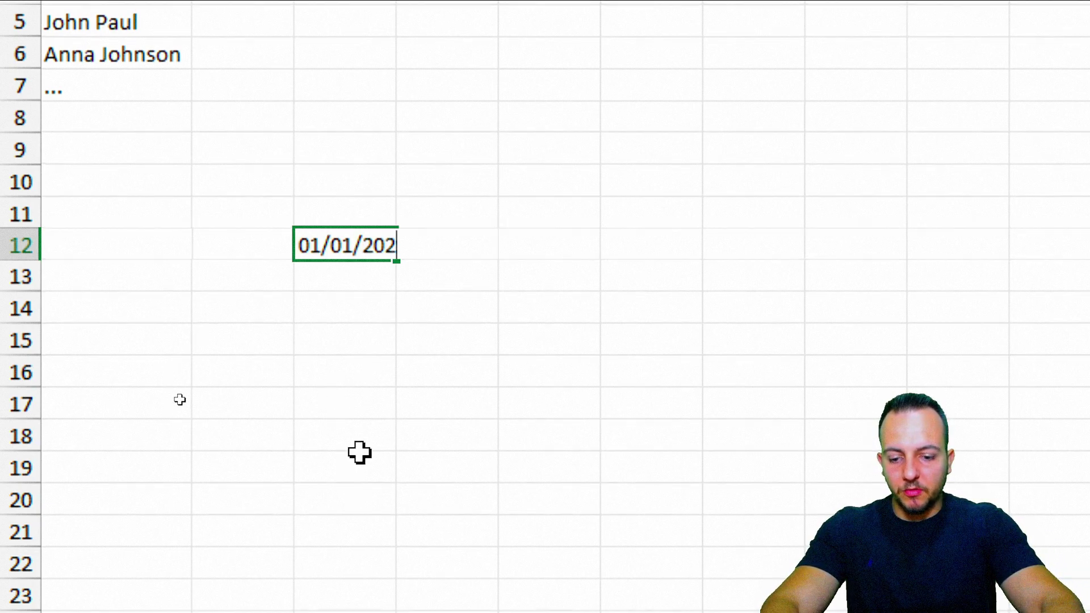
pyautogui.write('4')
pyautogui.press('Return')
pyautogui.click(345, 241)
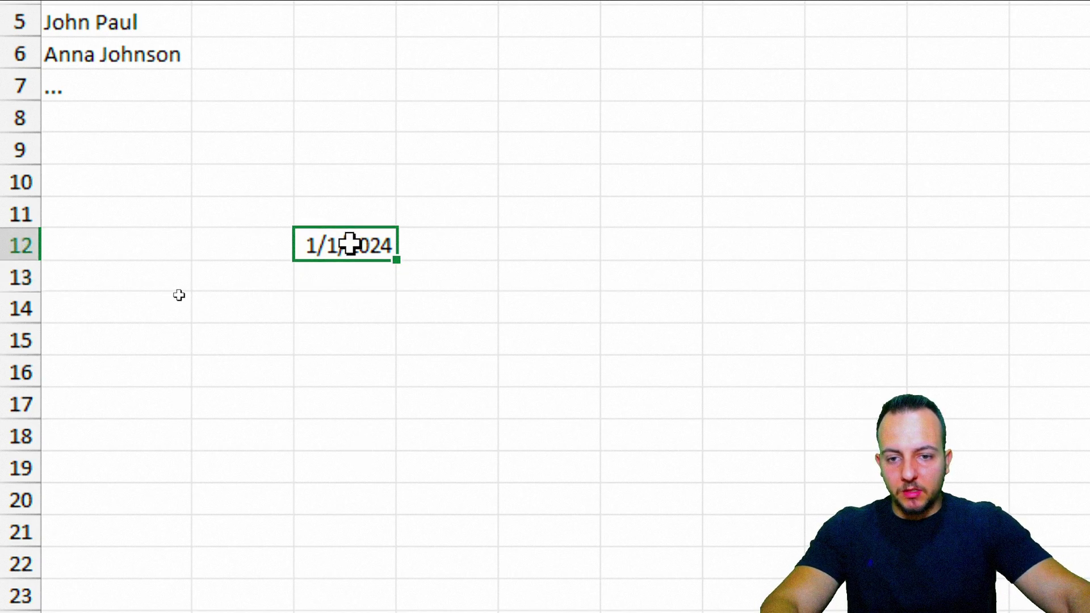
pyautogui.click(346, 277)
pyautogui.click(348, 309)
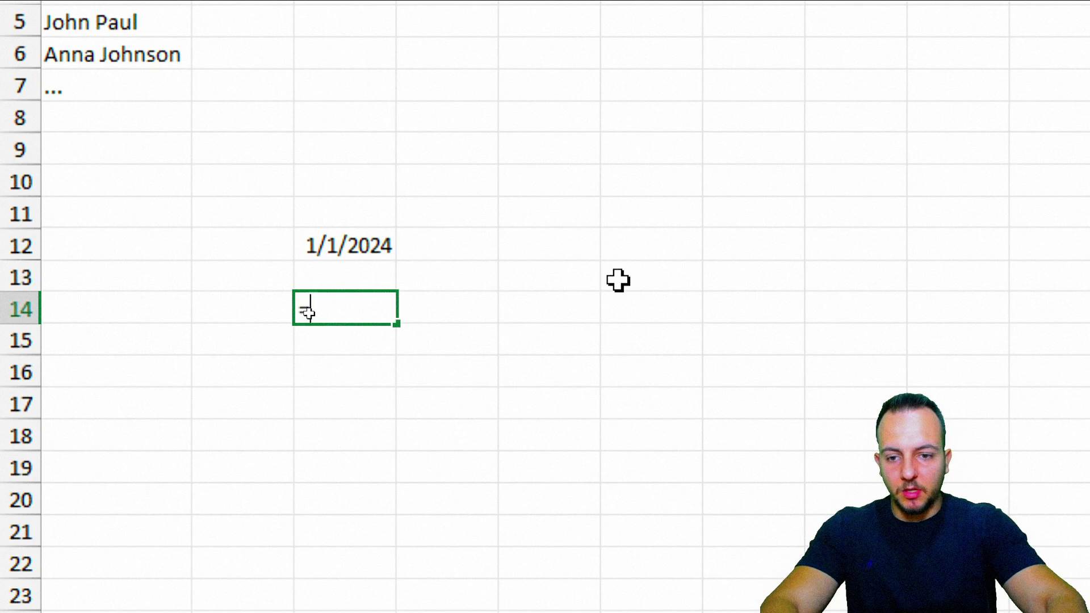
pyautogui.write('=text')
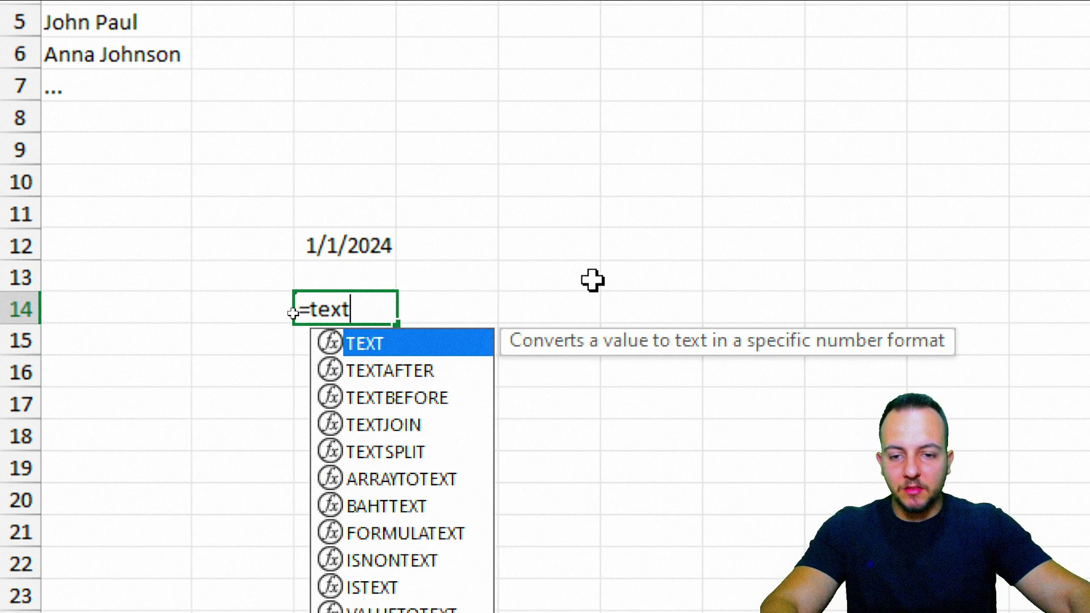
pyautogui.doubleClick(405, 344)
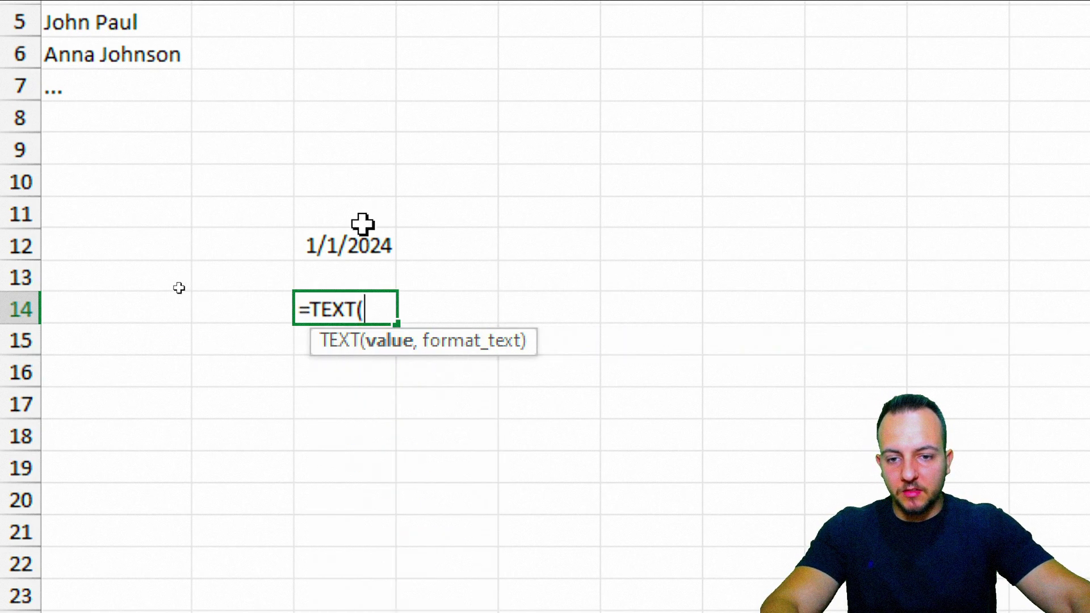
pyautogui.click(358, 244)
pyautogui.write(',')
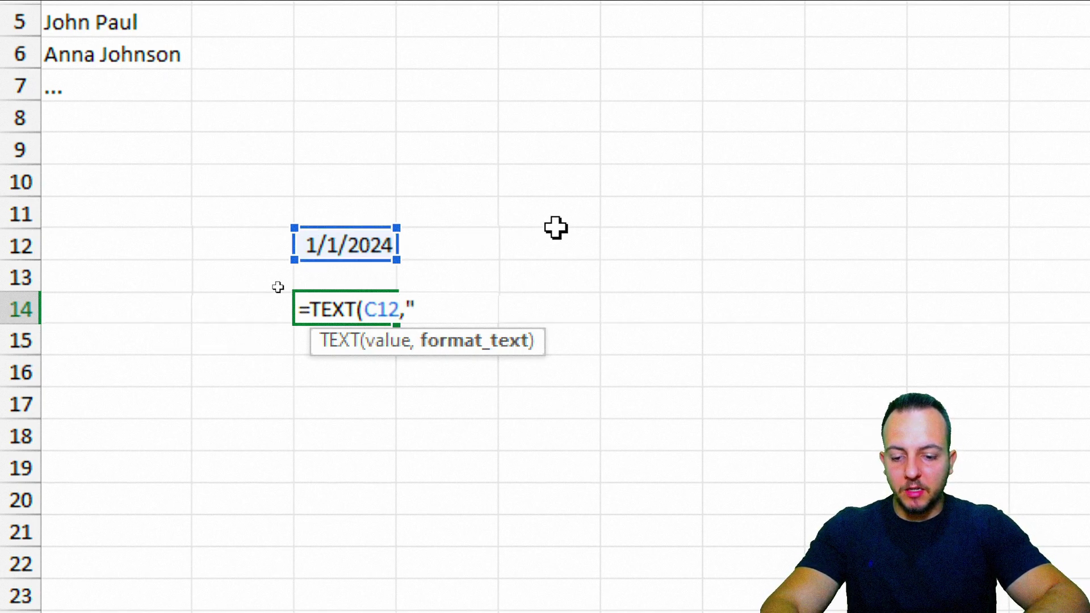
pyautogui.write('"ddd')
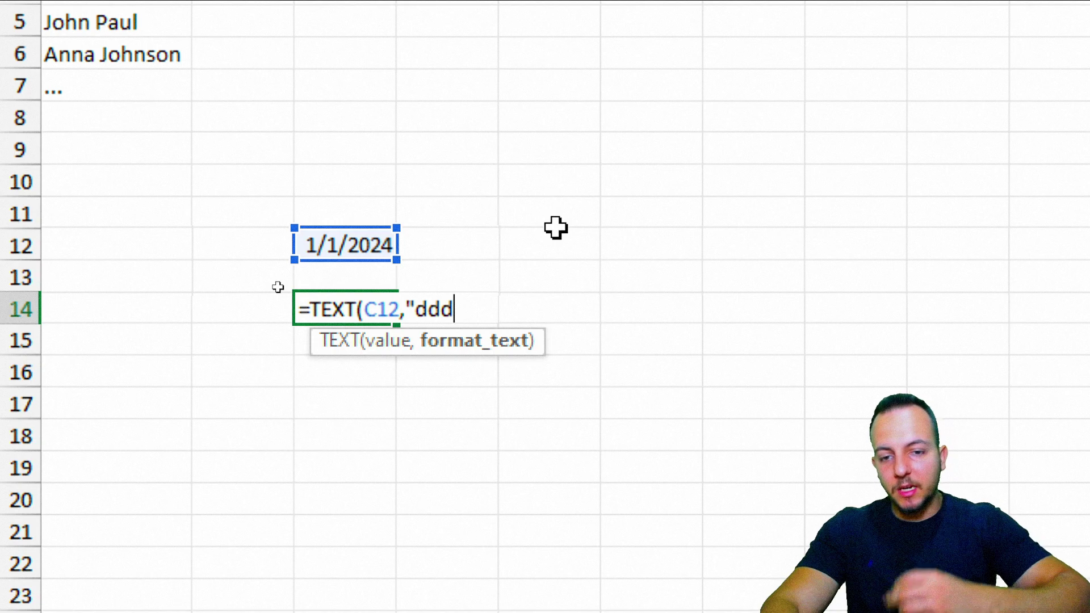
pyautogui.write('")')
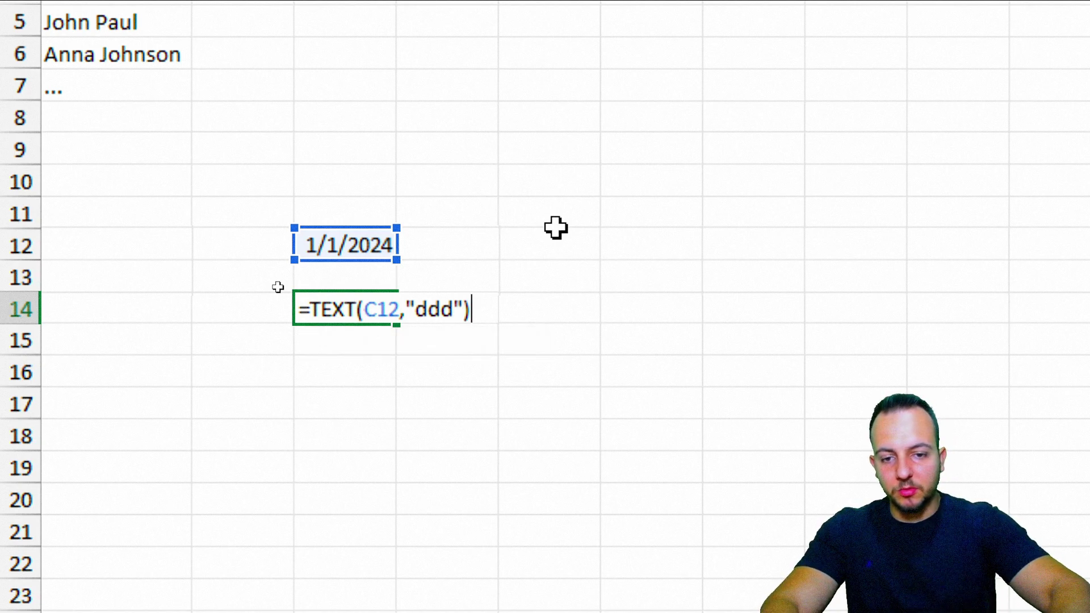
pyautogui.press('Return')
pyautogui.press('Up')
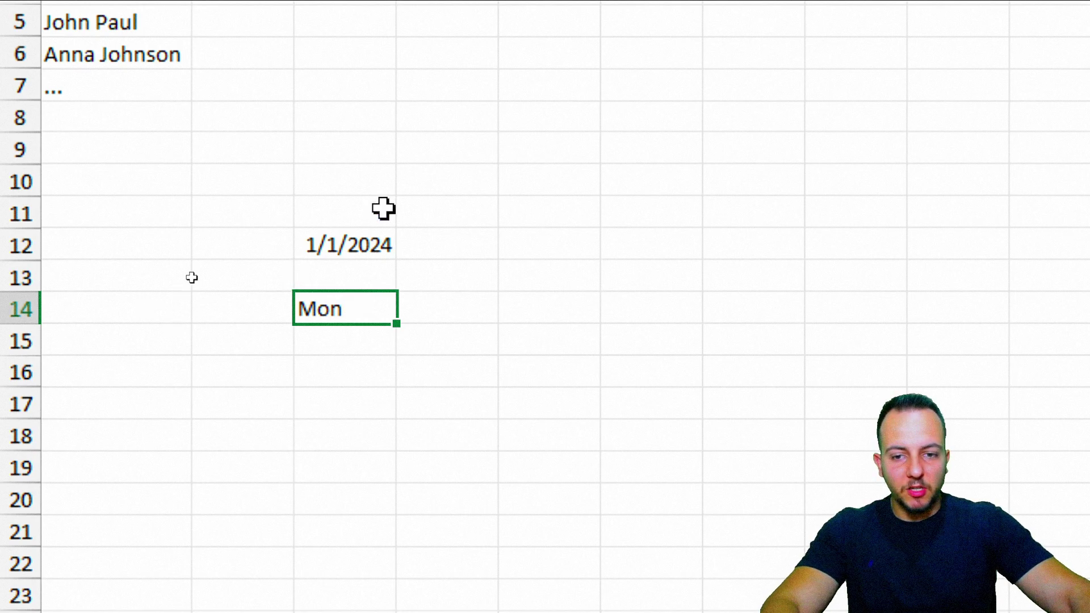
pyautogui.moveTo(384, 210); pyautogui.dragTo(356, 341)
pyautogui.press('Delete')
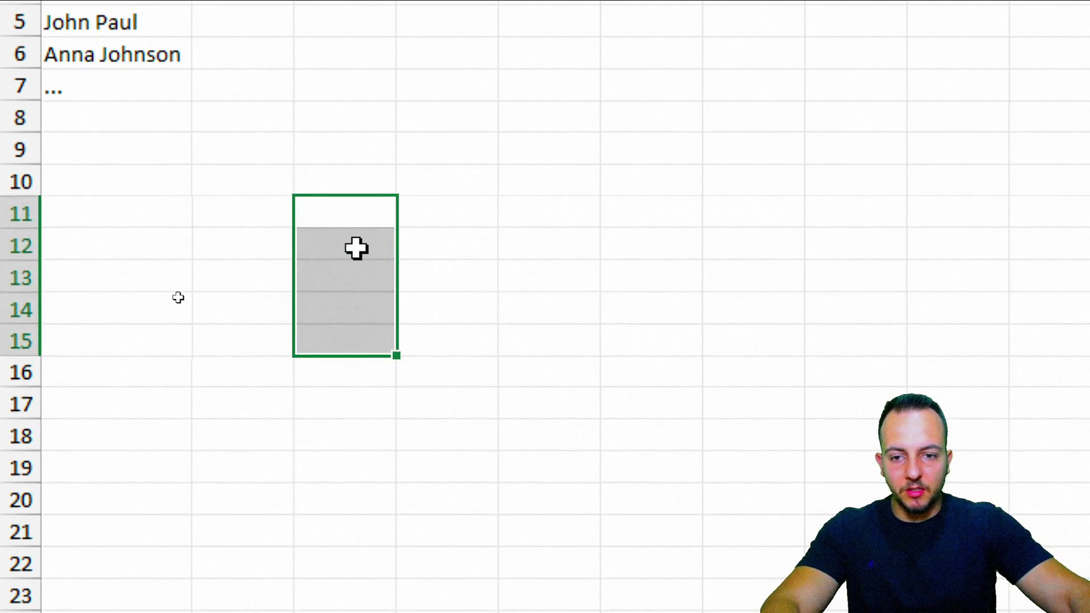
pyautogui.click(253, 210)
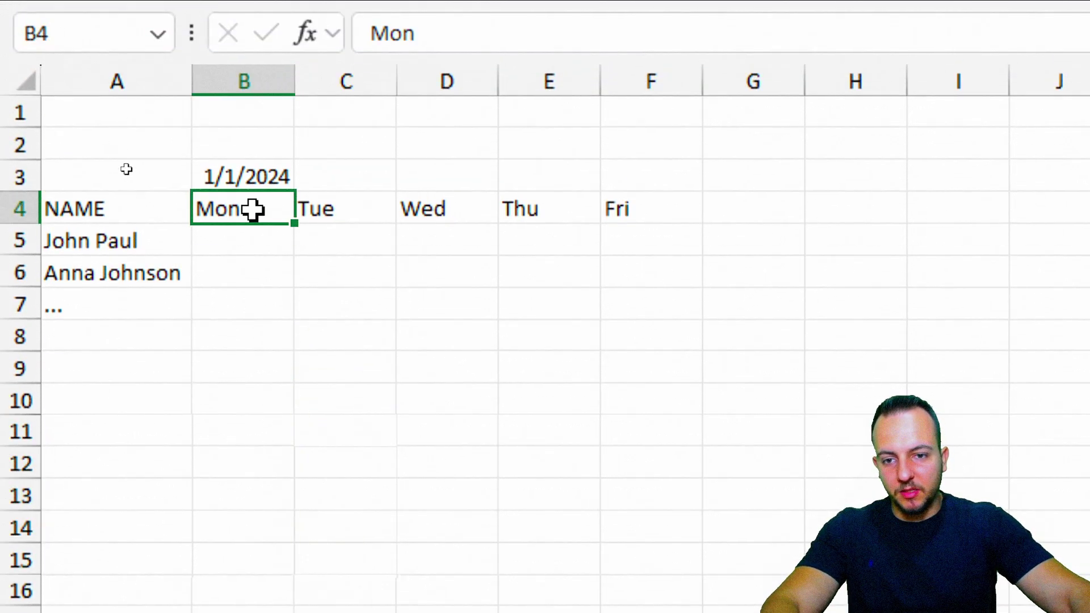
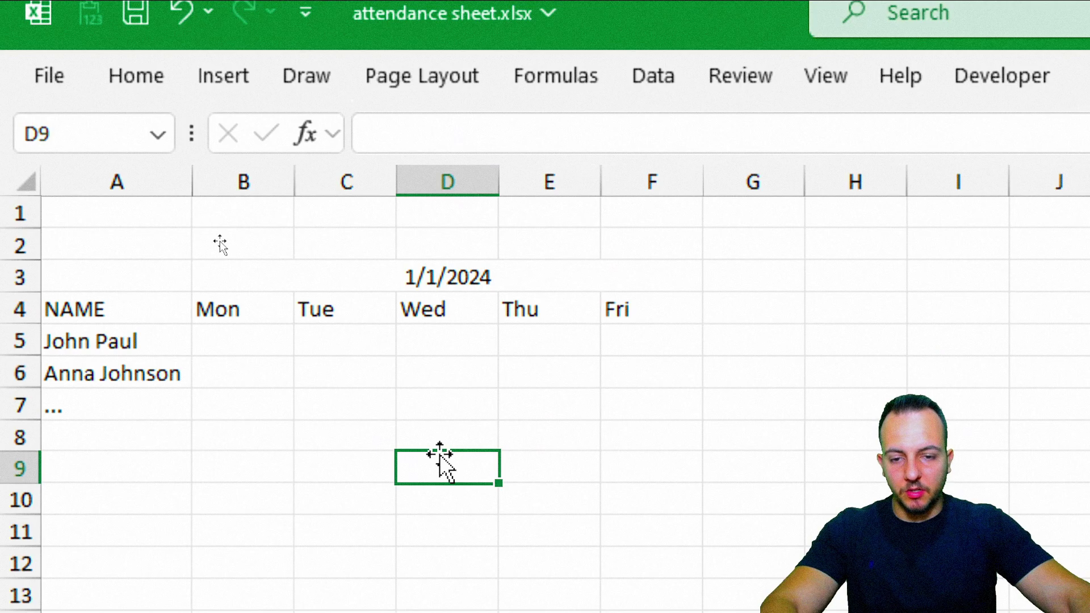
# Merge and centre B2:F2 and label it 'Week 01' above the 1/1/2024 date
pyautogui.moveTo(236, 248); pyautogui.dragTo(689, 251)
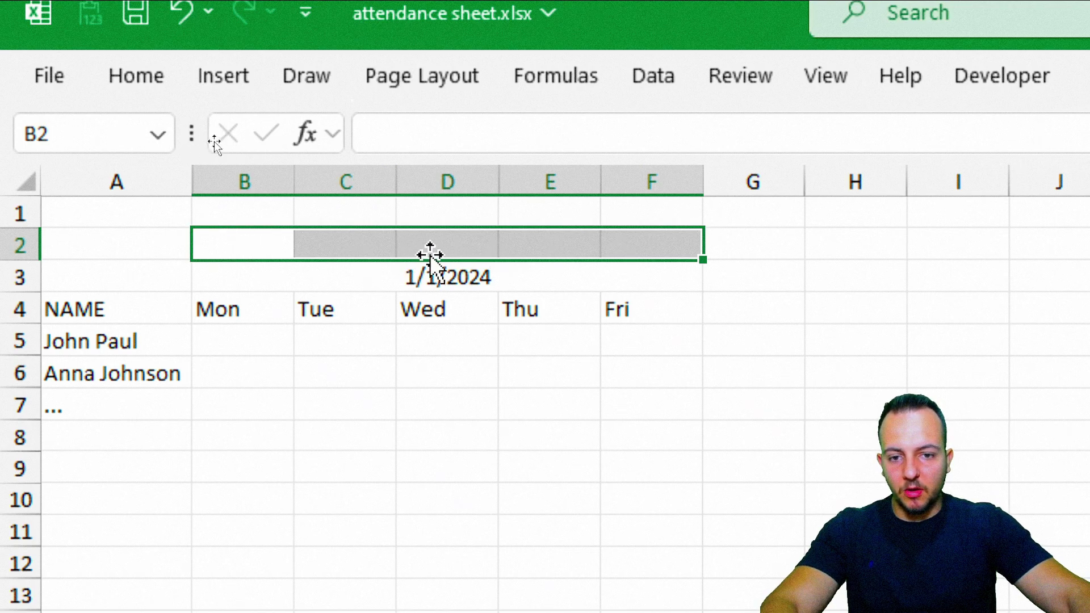
pyautogui.click(139, 80)
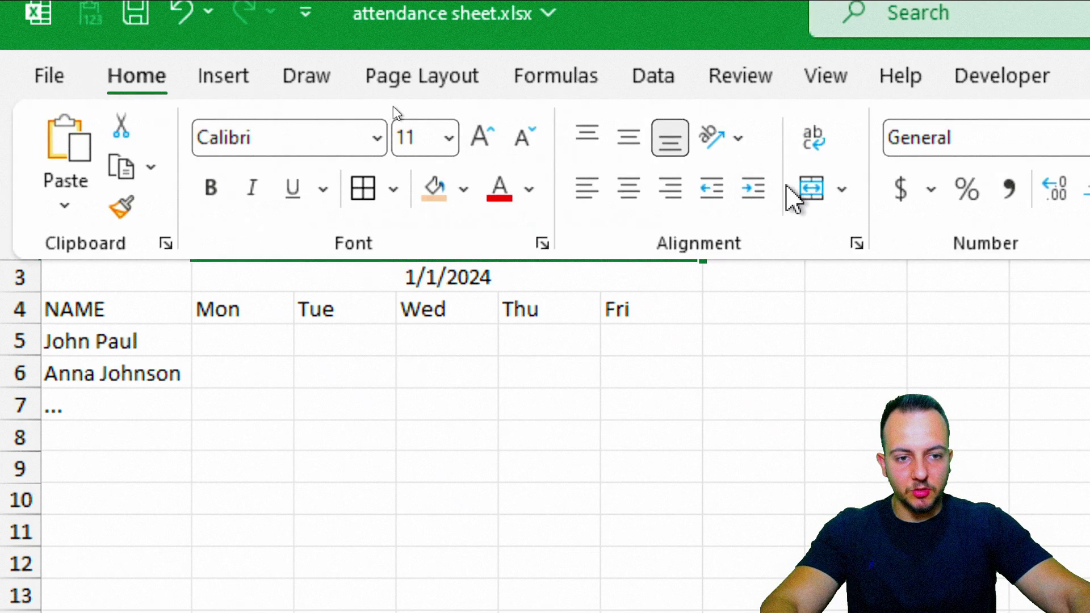
pyautogui.click(809, 191)
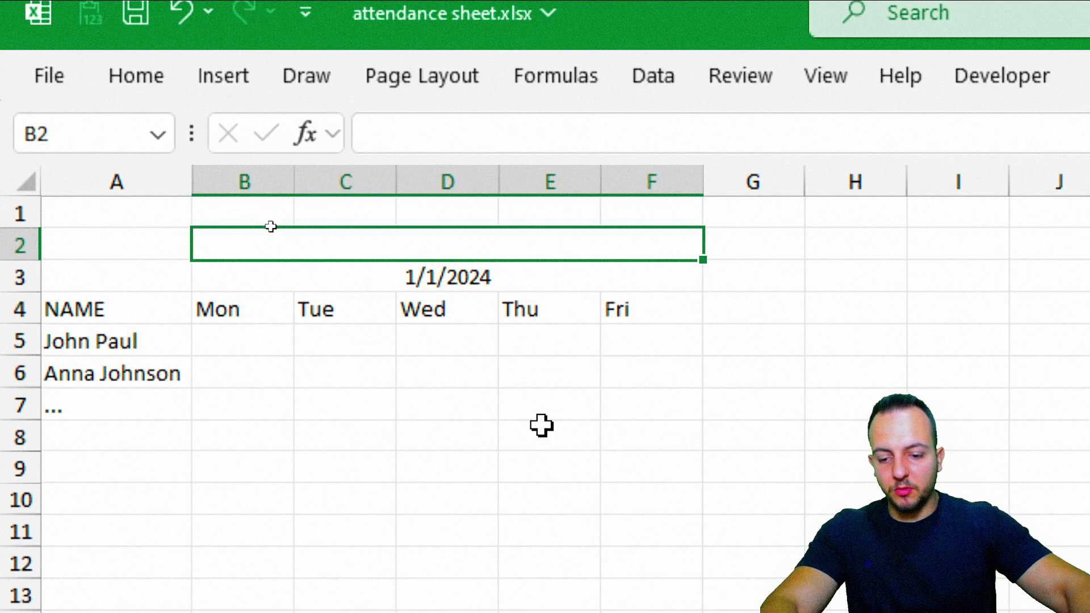
pyautogui.write('Week 01')
pyautogui.press('Return')
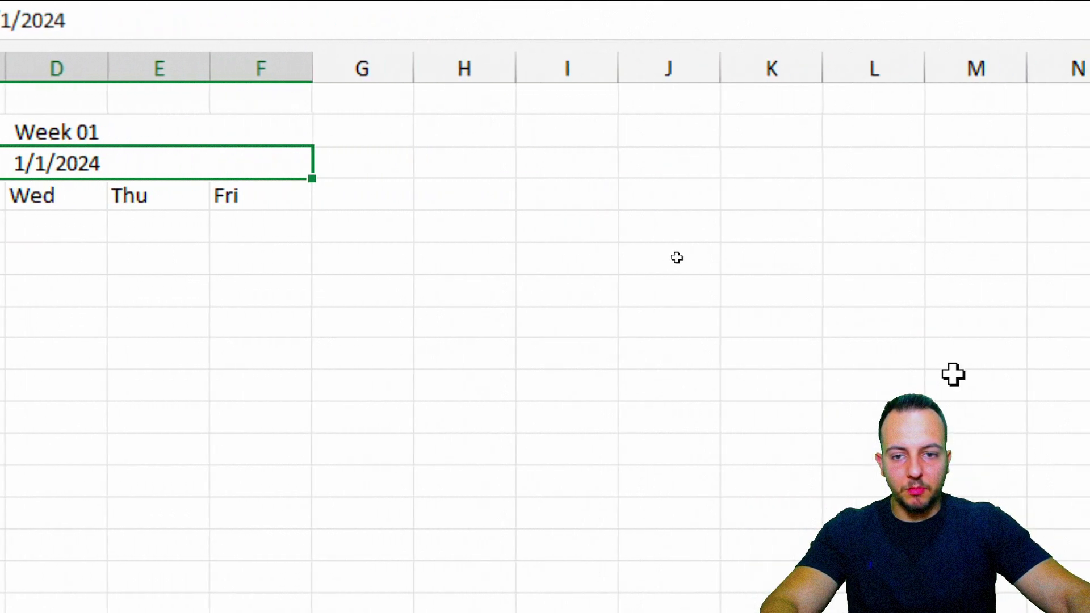
# Copy the B2:F4 heading, date and day-name block and paste it at G2
pyautogui.moveTo(320, 139); pyautogui.dragTo(285, 207)
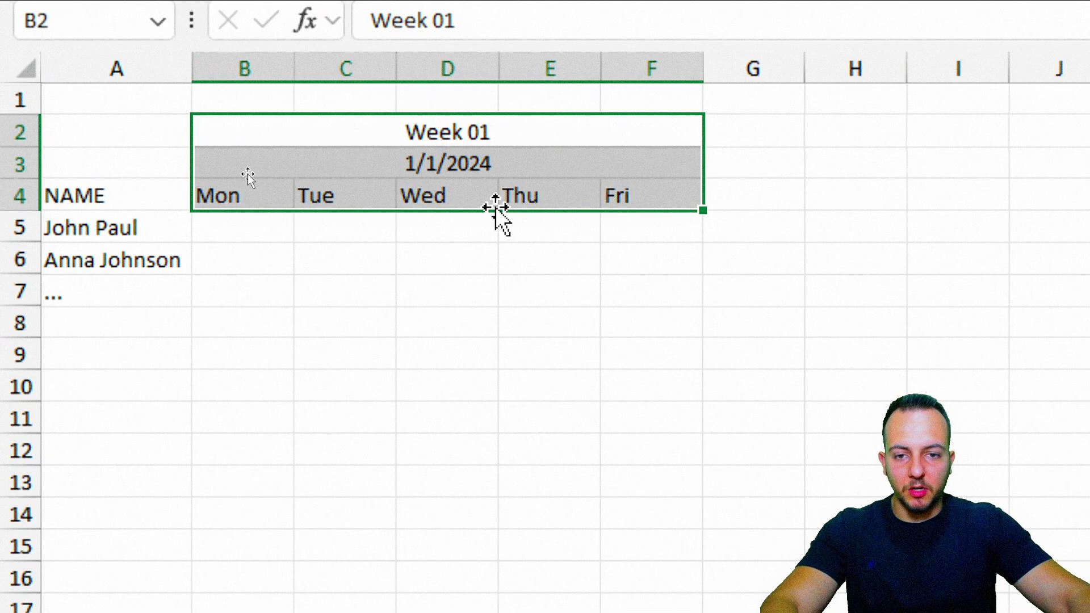
pyautogui.moveTo(476, 142); pyautogui.dragTo(460, 205)
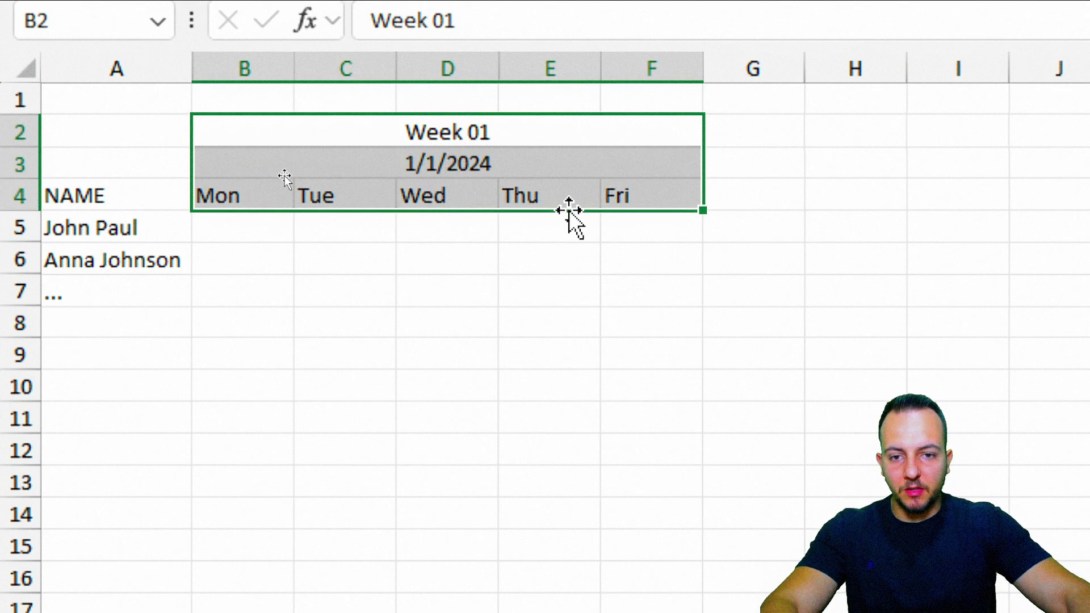
pyautogui.hotkey('ctrl', 'c')
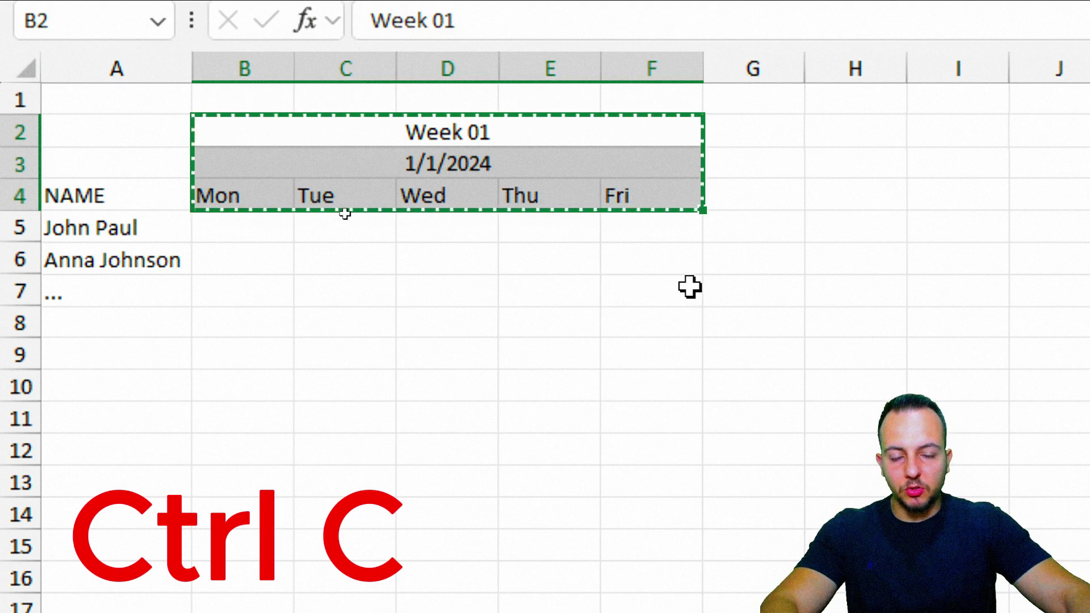
pyautogui.click(779, 136)
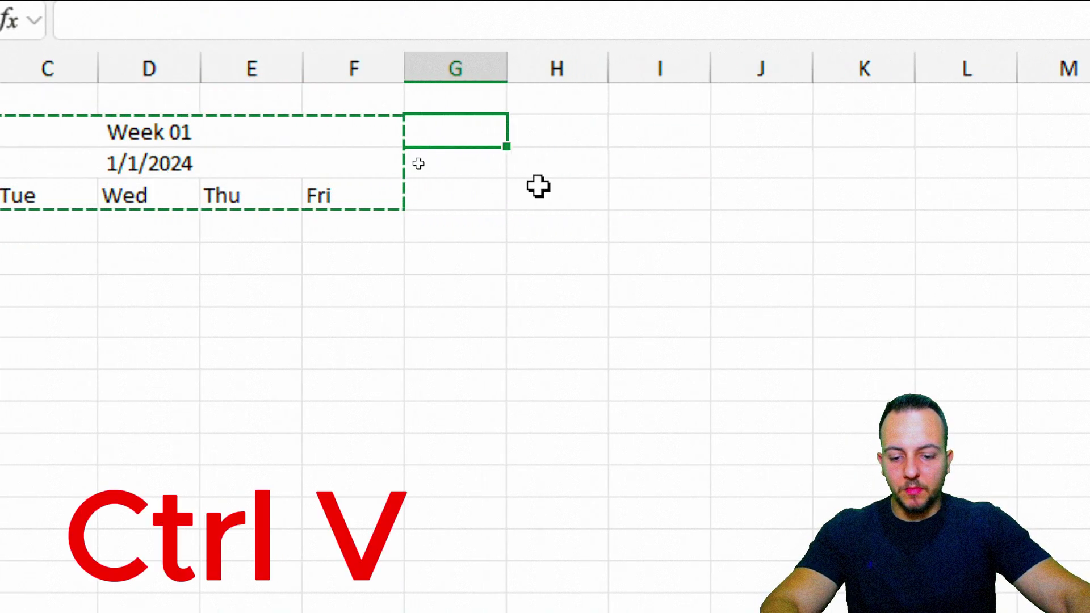
pyautogui.hotkey('ctrl', 'v')
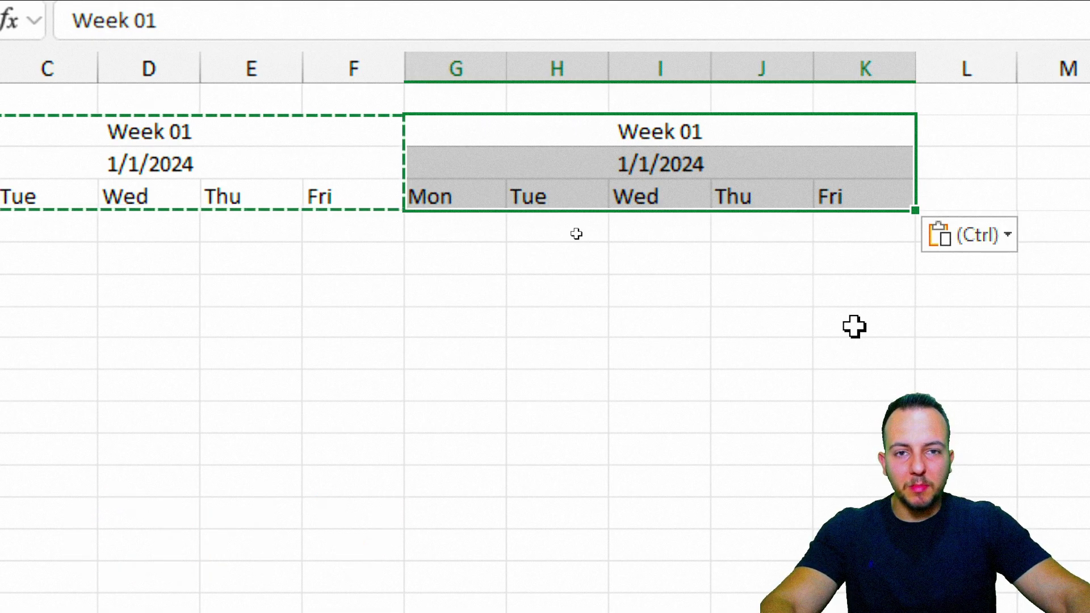
pyautogui.click(626, 165)
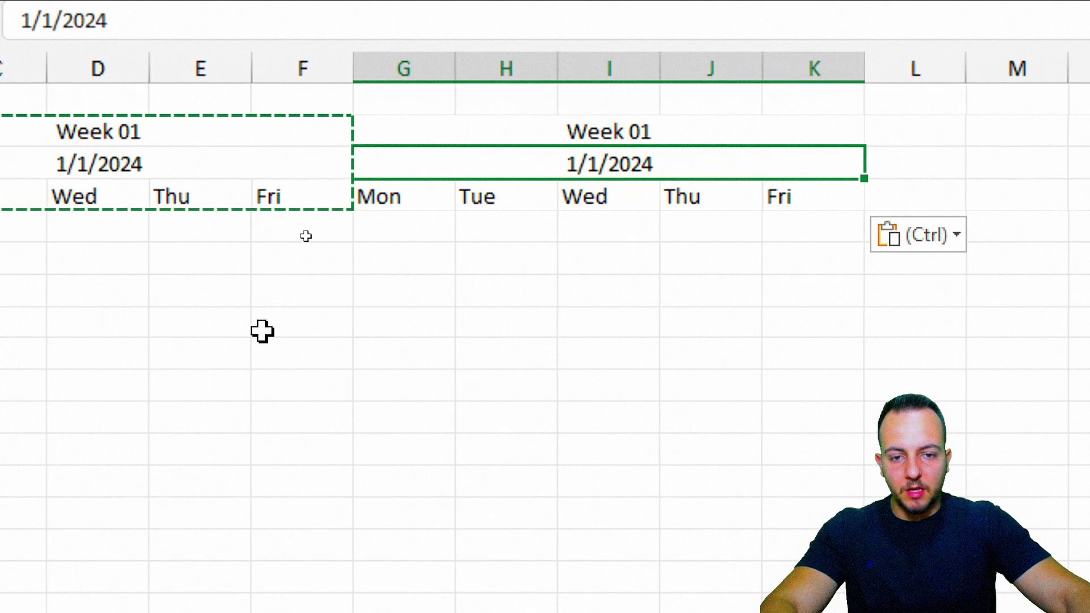
# Enter =B3+7 in G3 so the second week's date shows 1/8/2024
pyautogui.write('=')
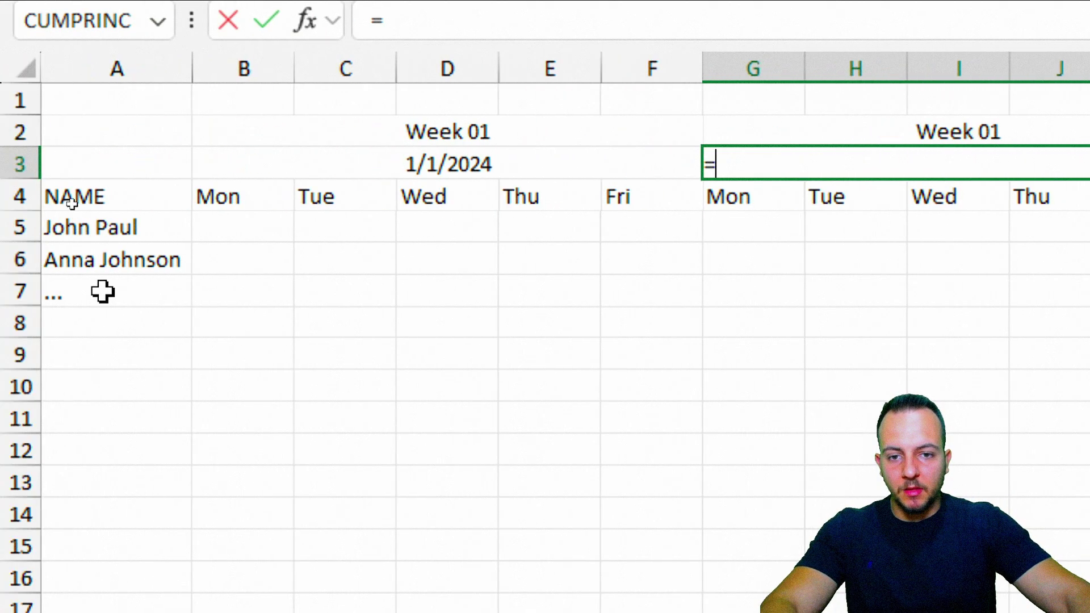
pyautogui.click(434, 168)
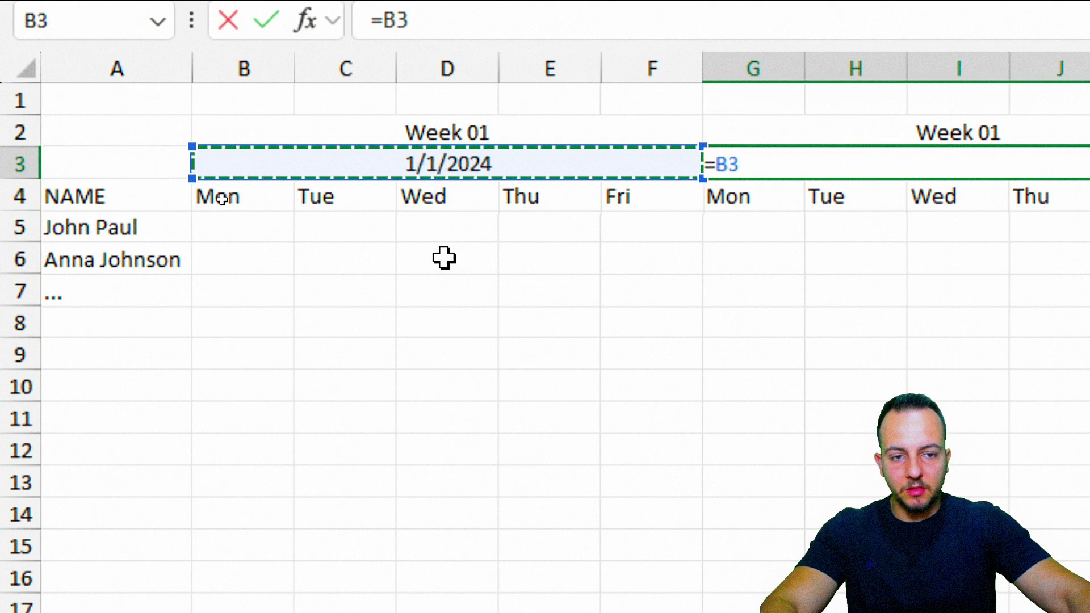
pyautogui.write('+')
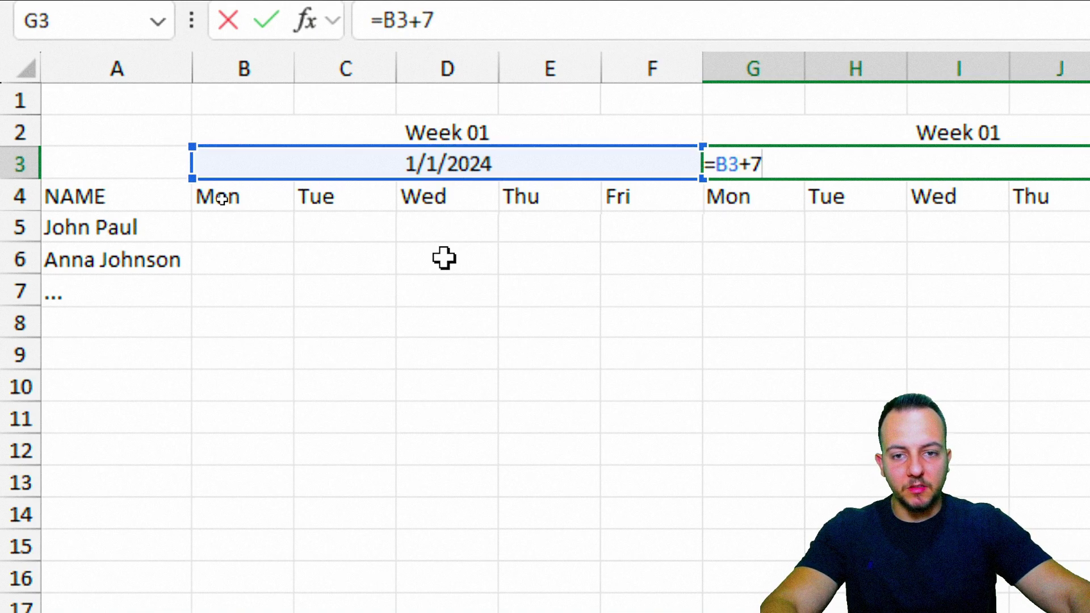
pyautogui.write('7')
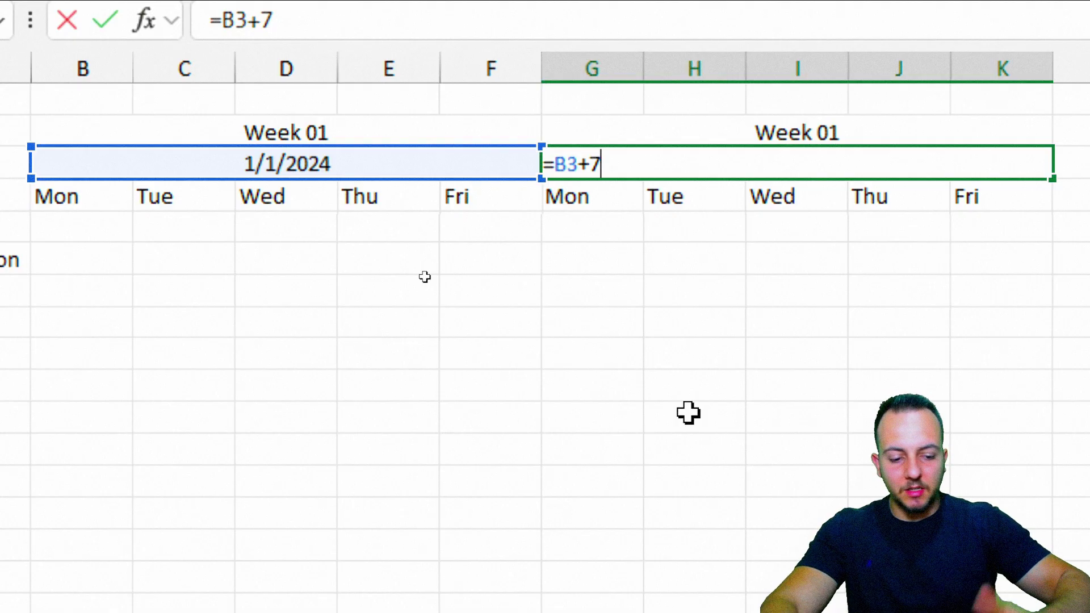
pyautogui.press('Return')
pyautogui.click(782, 166)
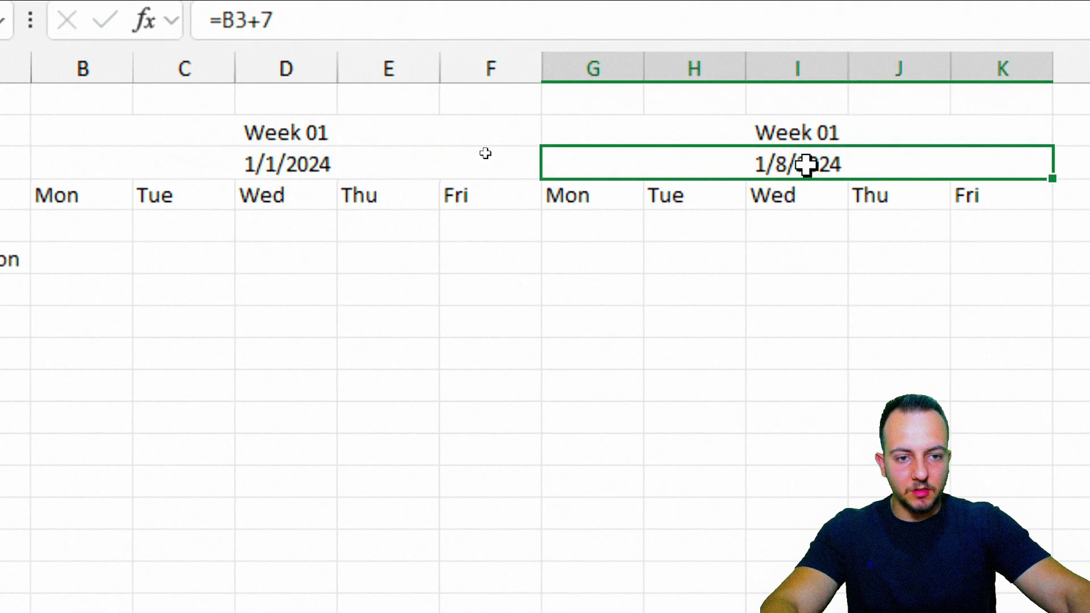
# Fill the Week 01 heading across G2:K2 so it becomes Week 02
pyautogui.click(858, 119)
pyautogui.click(461, 152)
pyautogui.click(492, 123)
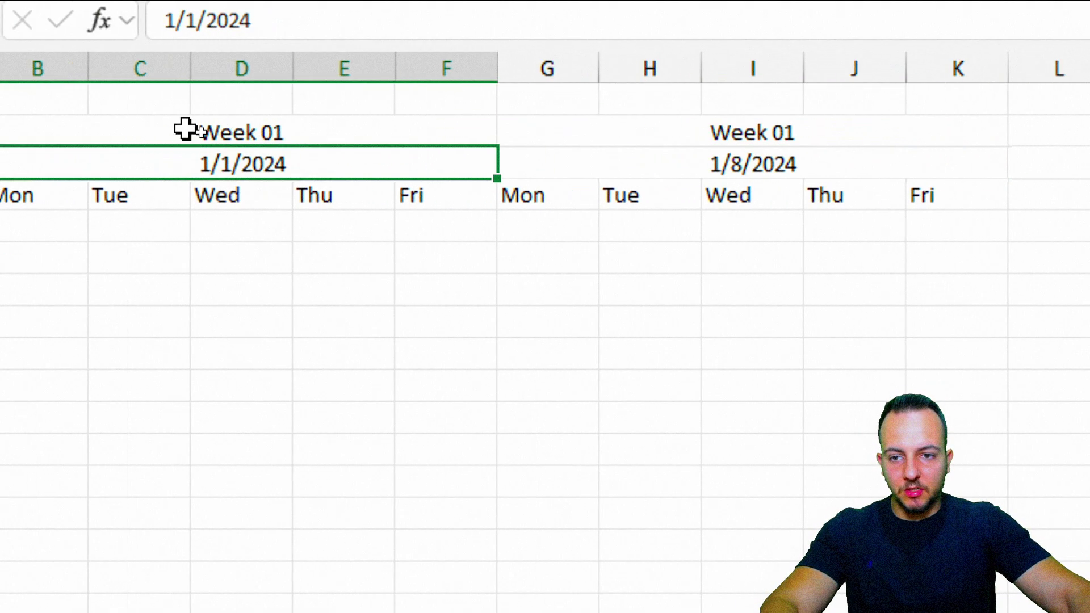
pyautogui.moveTo(497, 148); pyautogui.dragTo(752, 130)
pyautogui.click(797, 126)
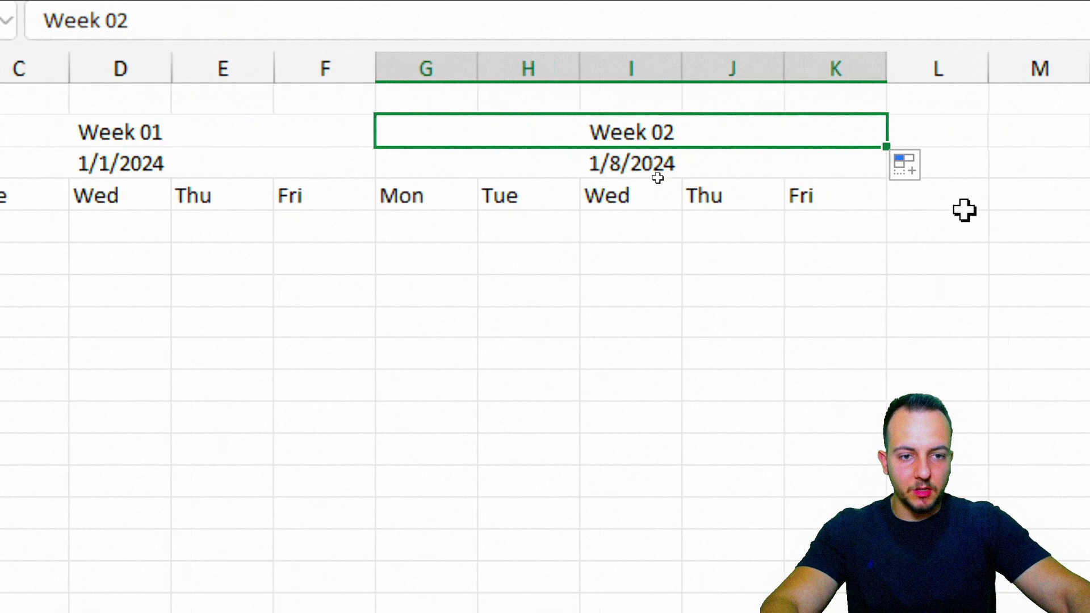
# Paste copies of the second-week header block at L2 and Q2
pyautogui.moveTo(530, 133); pyautogui.dragTo(502, 202)
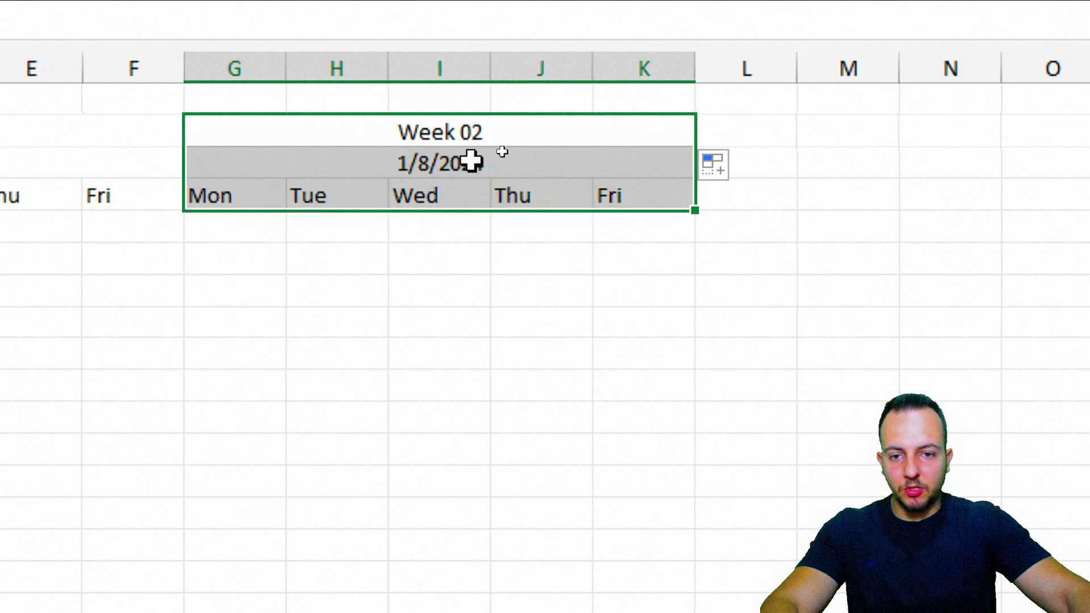
pyautogui.hotkey('ctrl', 'c')
pyautogui.click(552, 134)
pyautogui.hotkey('ctrl', 'v')
pyautogui.hotkey('ctrl', 'c')
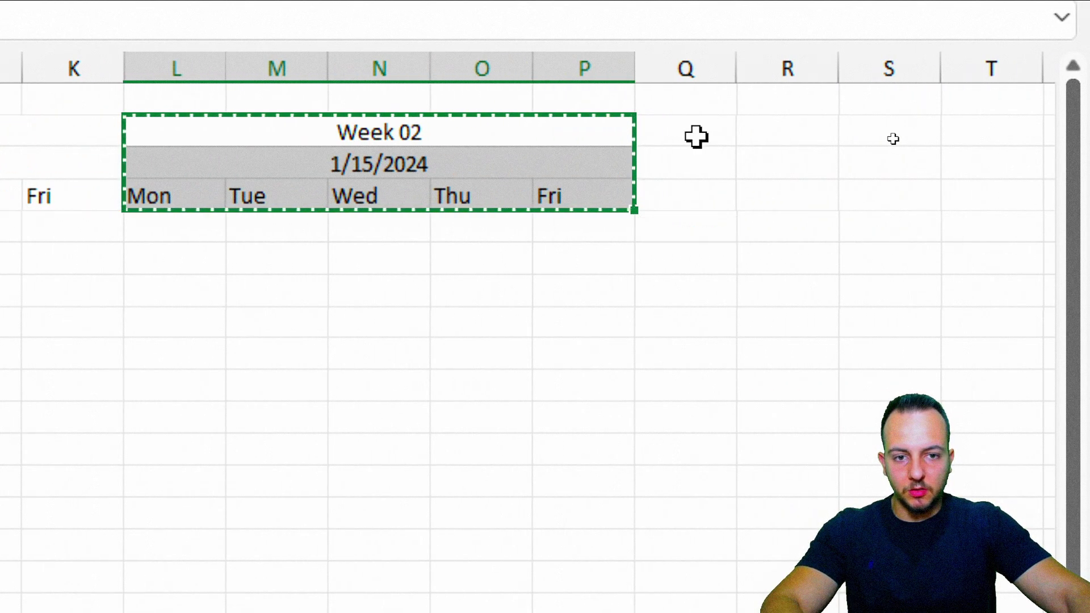
pyautogui.click(696, 136)
pyautogui.hotkey('ctrl', 'v')
pyautogui.press('Escape')
# Fill the headings onward so the new blocks read Week 03 and Week 04
pyautogui.click(298, 142)
pyautogui.click(243, 130)
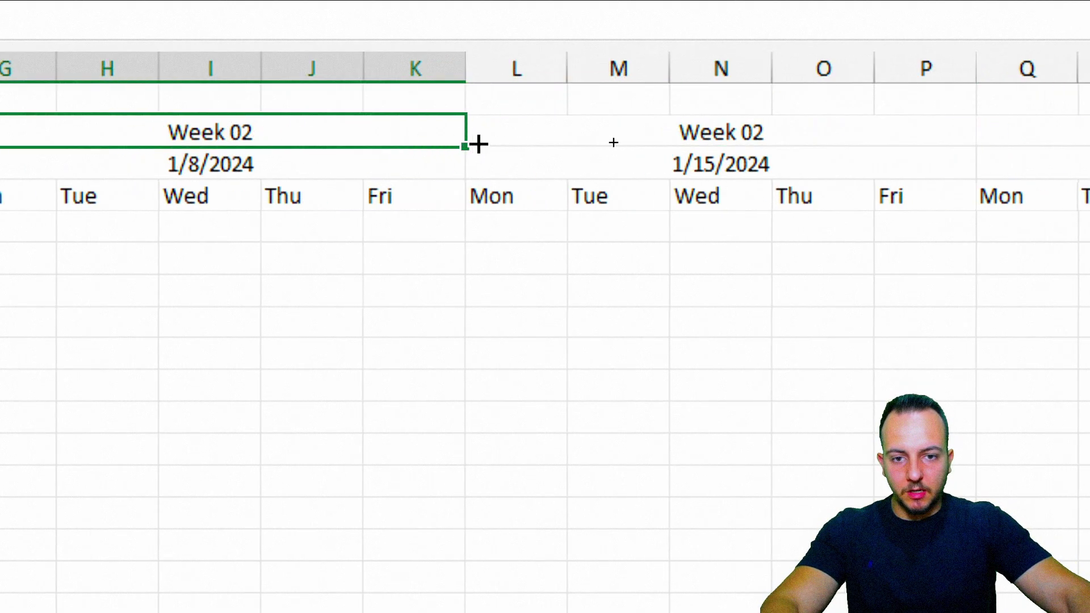
pyautogui.moveTo(479, 144); pyautogui.dragTo(1089, 139)
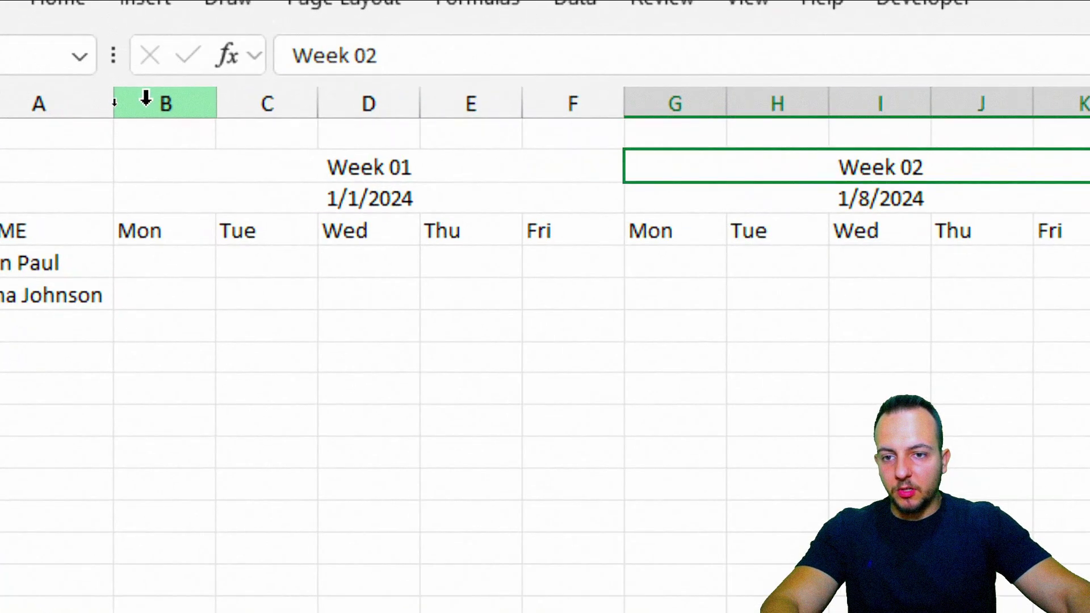
# Set columns B through U to a column width of 5
pyautogui.moveTo(146, 100); pyautogui.dragTo(1089, 183)
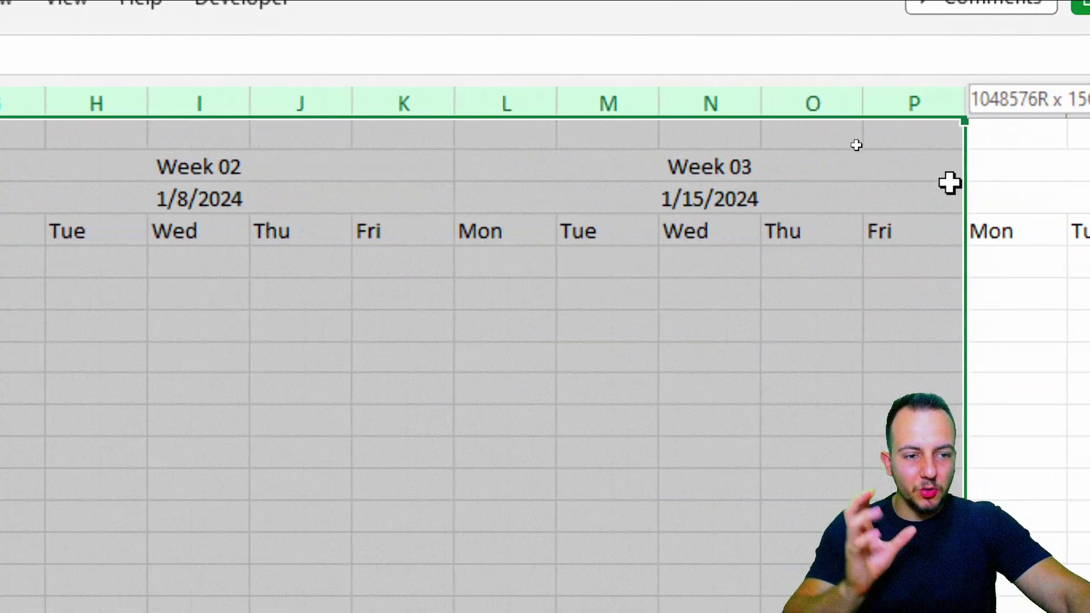
pyautogui.moveTo(950, 183); pyautogui.dragTo(846, 134)
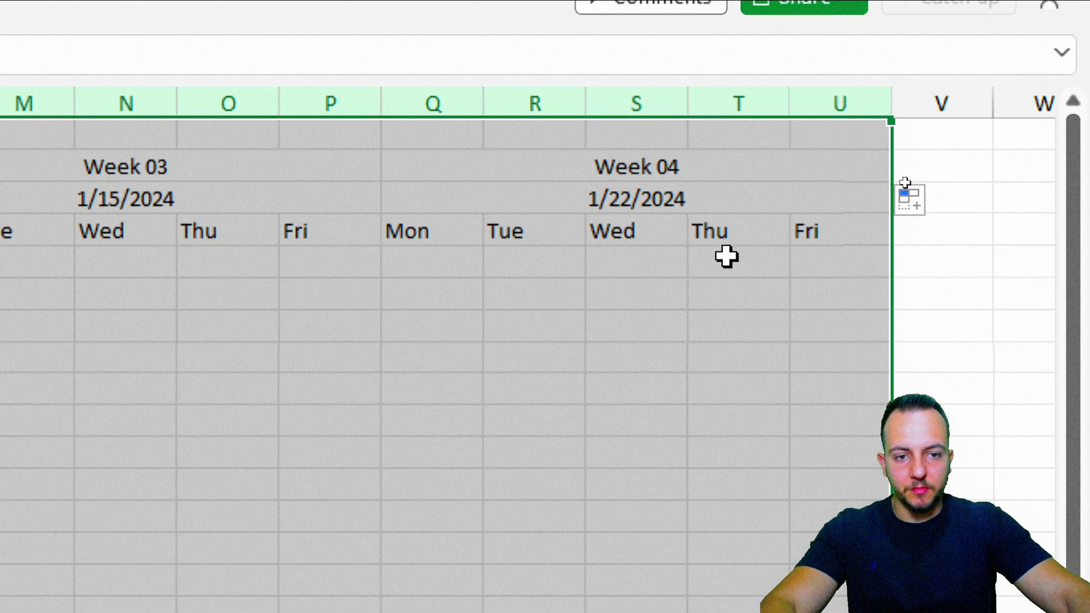
pyautogui.rightClick(695, 105)
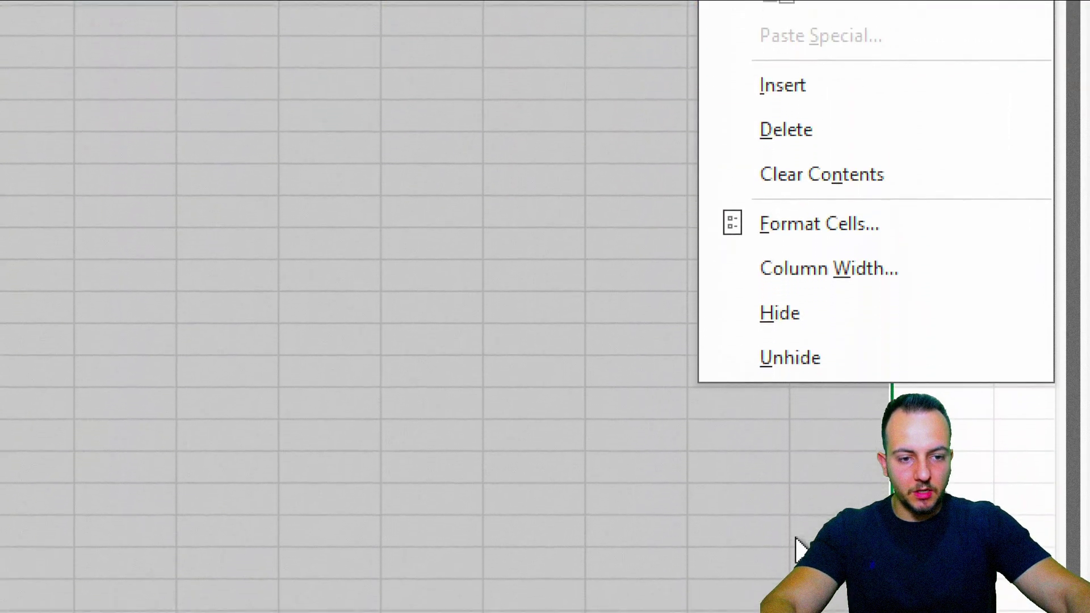
pyautogui.click(820, 272)
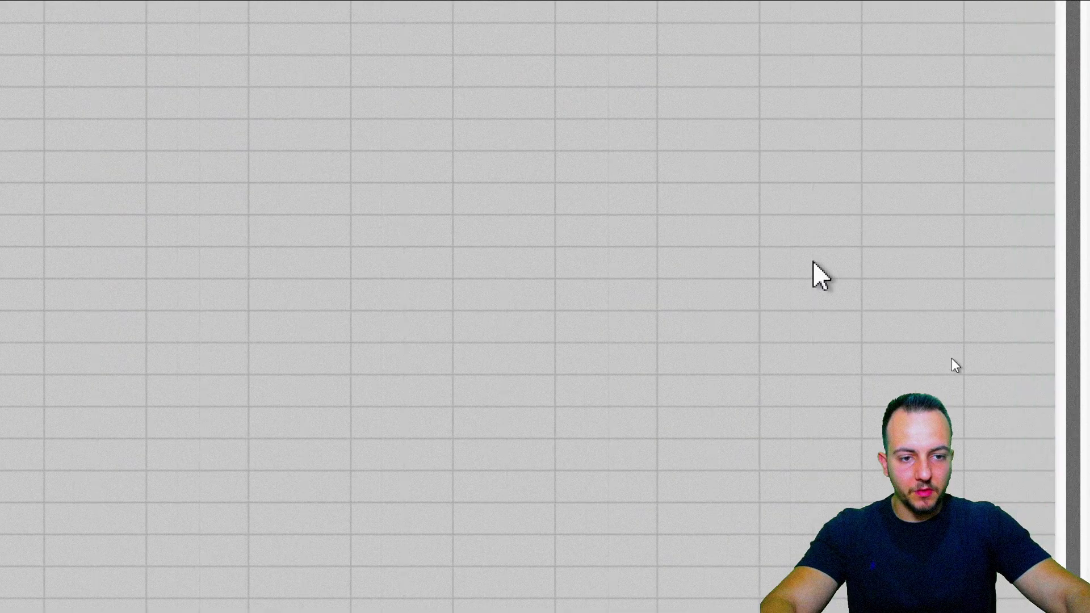
pyautogui.moveTo(742, 251); pyautogui.dragTo(231, 190)
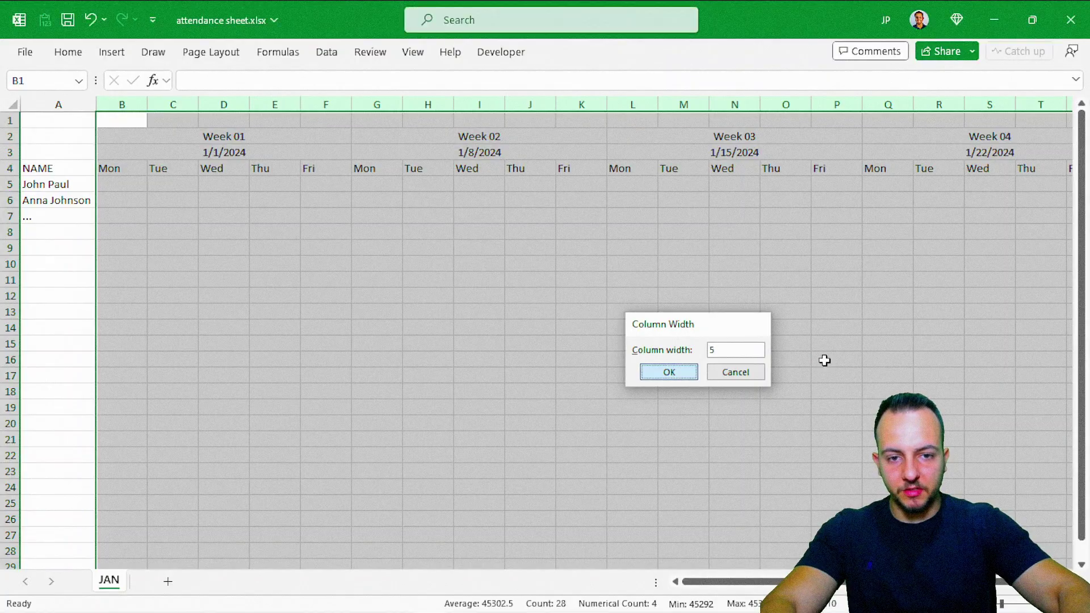
pyautogui.click(248, 288)
pyautogui.click(494, 277)
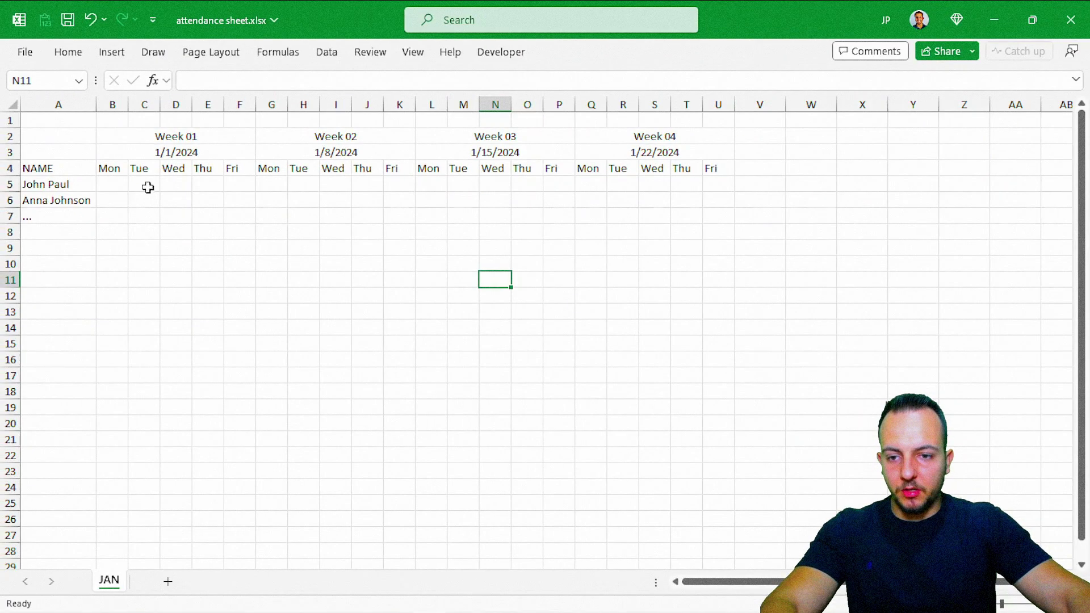
# Middle-align and centre the contents of the B2:U26 attendance grid
pyautogui.click(227, 205)
pyautogui.moveTo(131, 140); pyautogui.dragTo(642, 537)
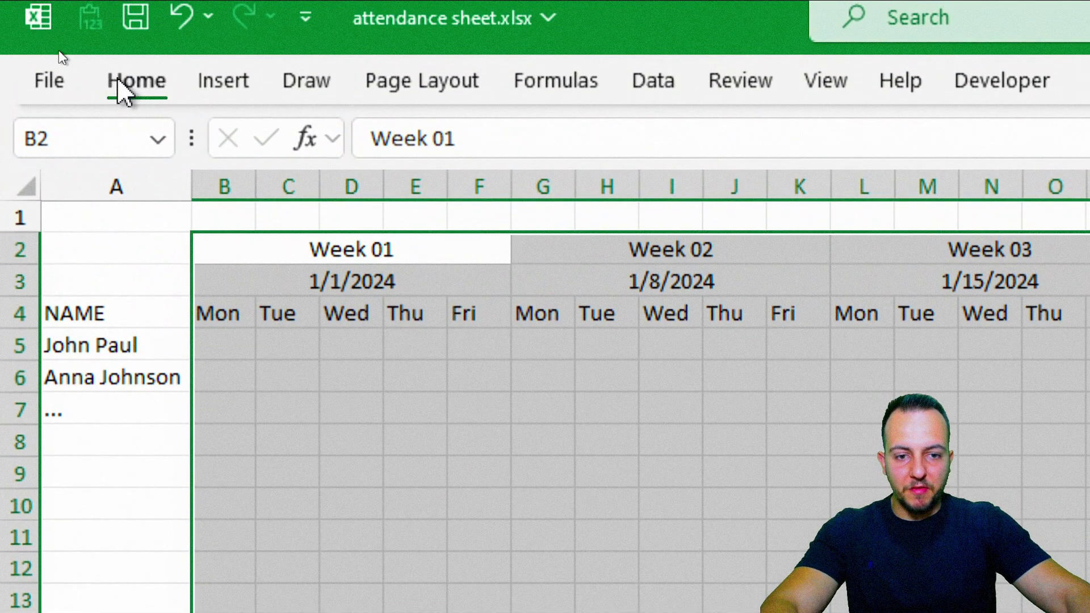
pyautogui.click(122, 91)
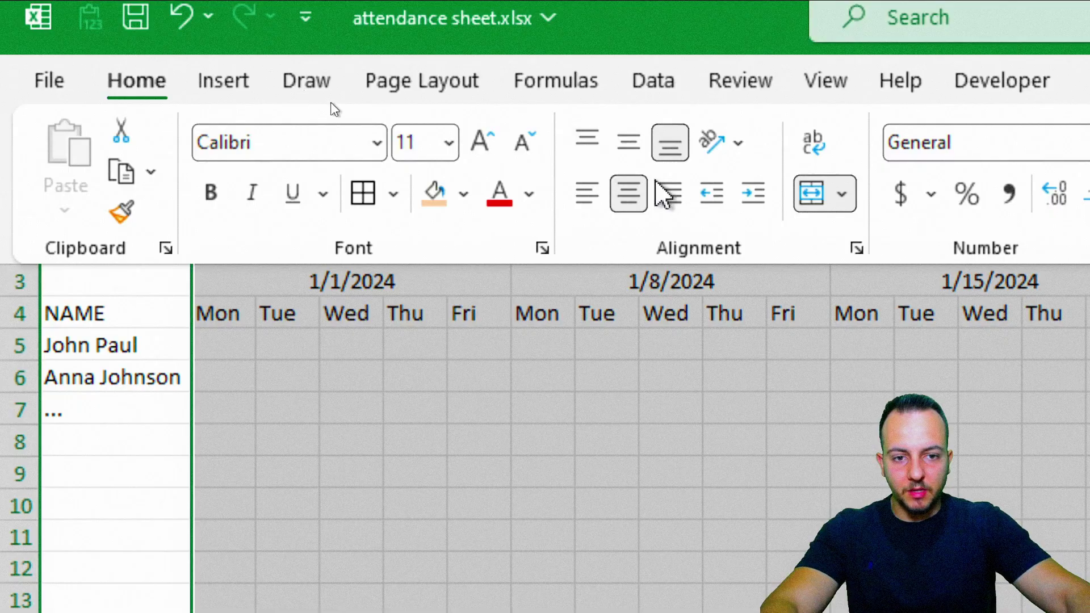
pyautogui.click(670, 194)
pyautogui.click(635, 157)
pyautogui.click(628, 193)
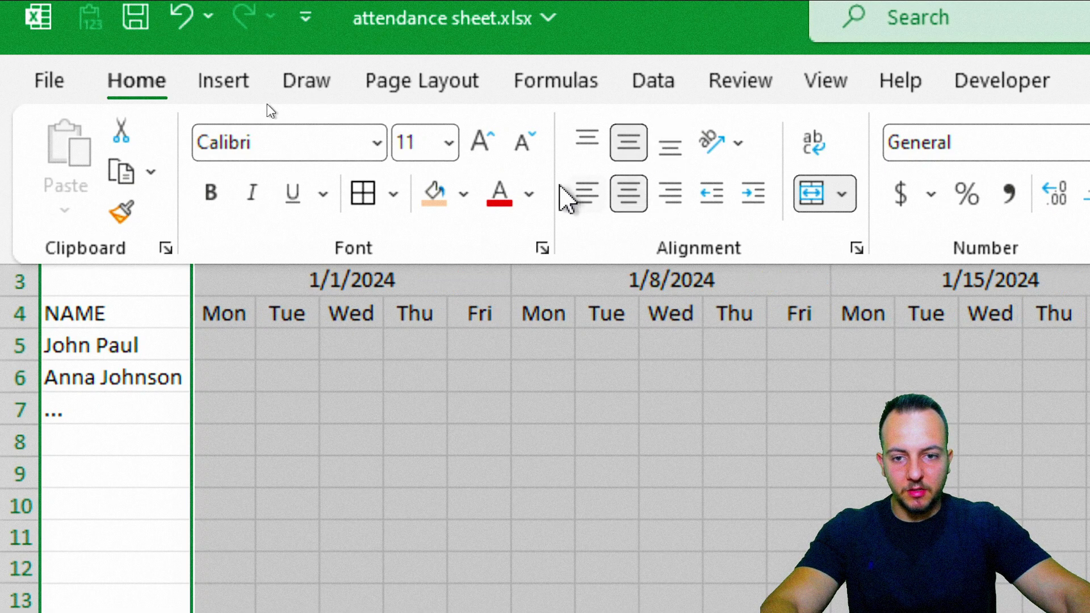
# Apply All Borders to every cell of the grid
pyautogui.click(404, 196)
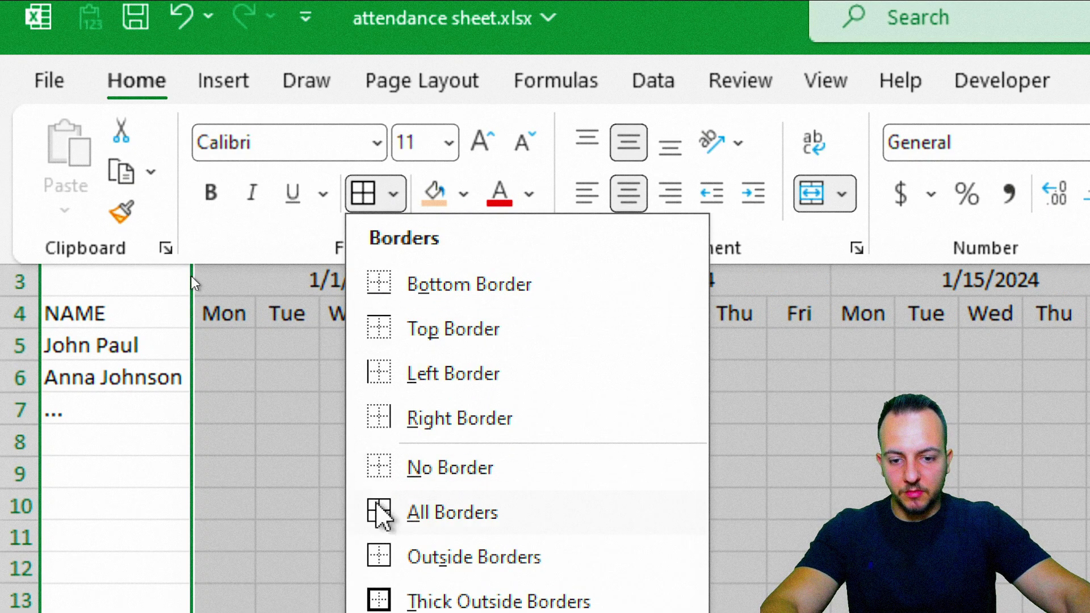
pyautogui.click(484, 513)
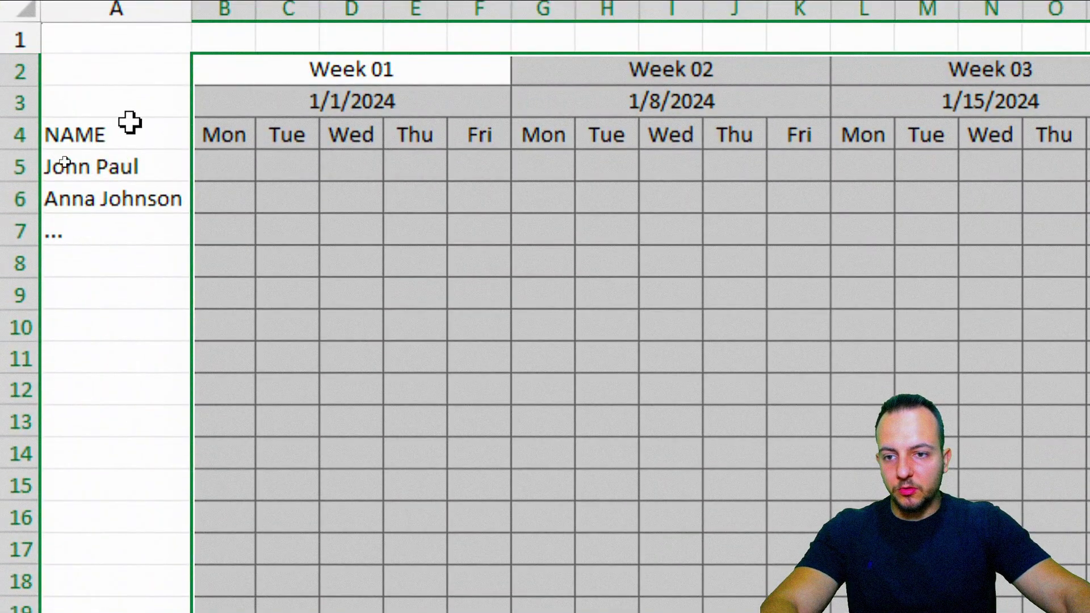
pyautogui.moveTo(129, 121); pyautogui.dragTo(148, 567)
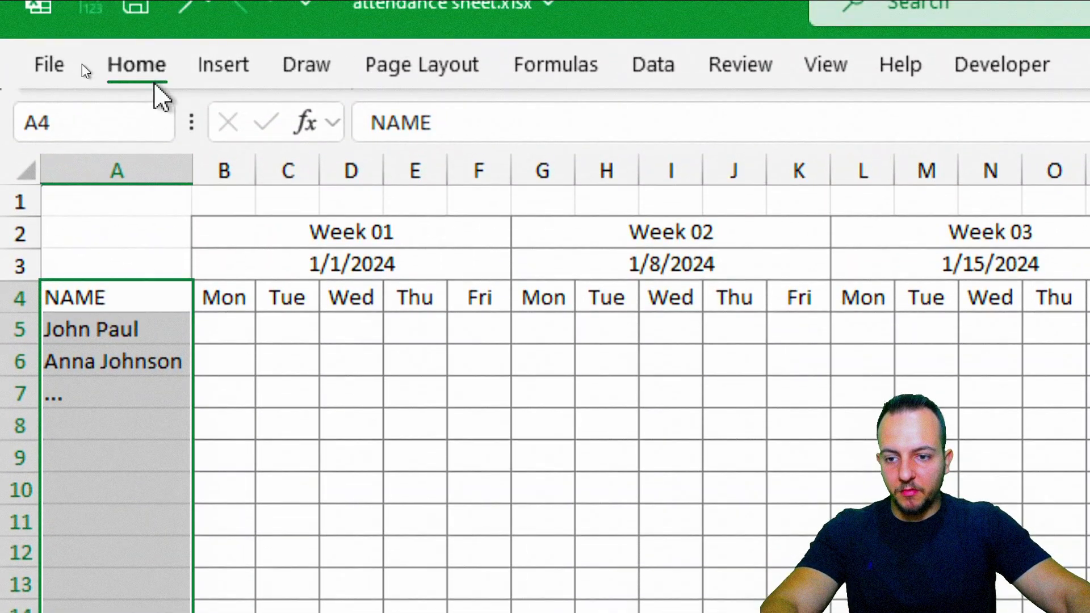
# Middle-align and centre the NAME header and student names in column A
pyautogui.click(139, 41)
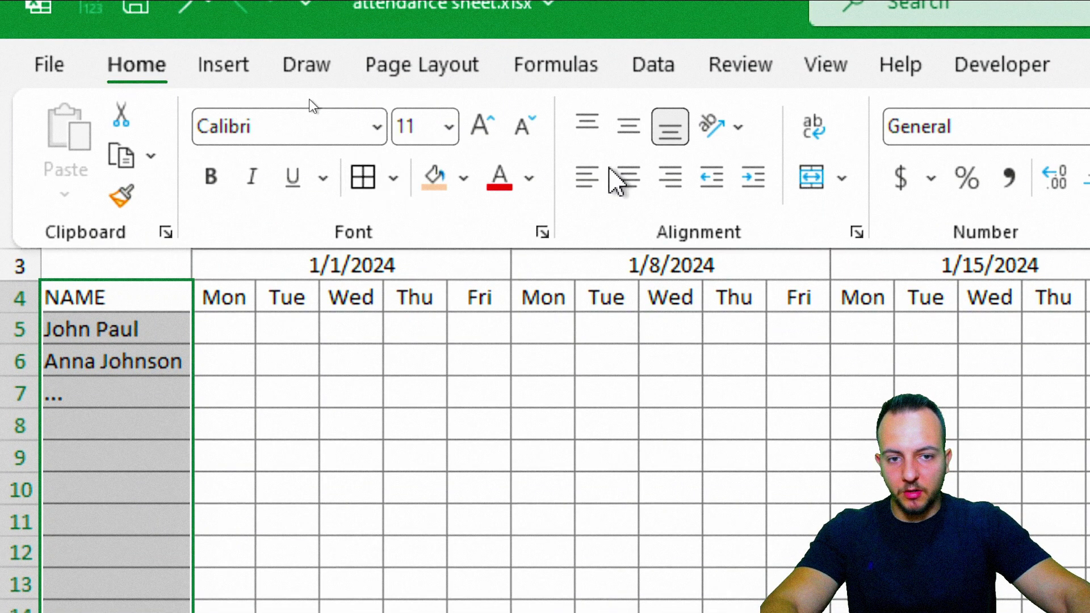
pyautogui.click(629, 128)
pyautogui.click(629, 179)
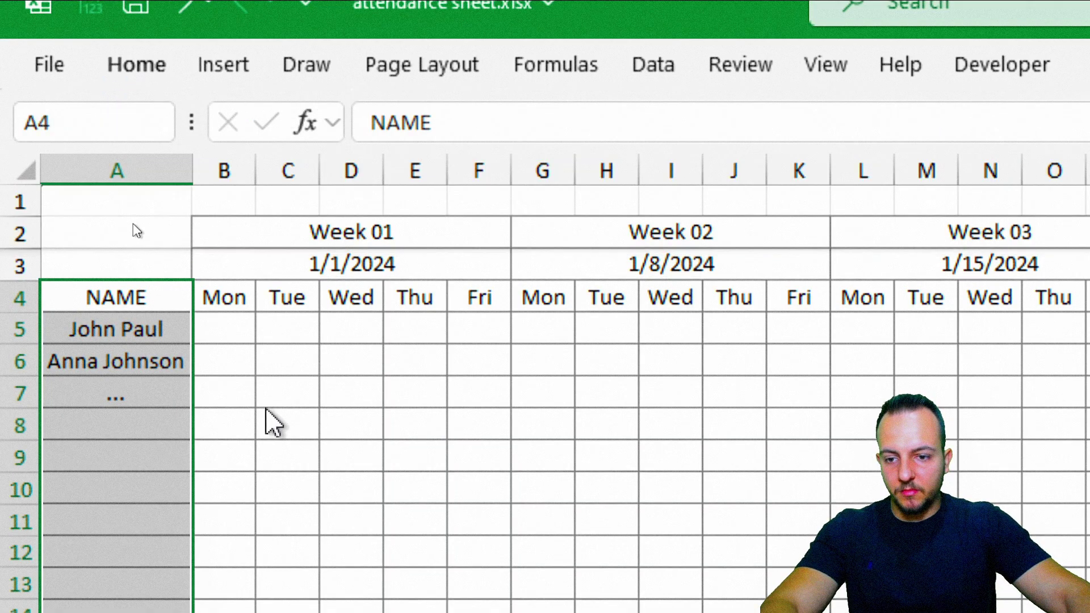
pyautogui.click(351, 426)
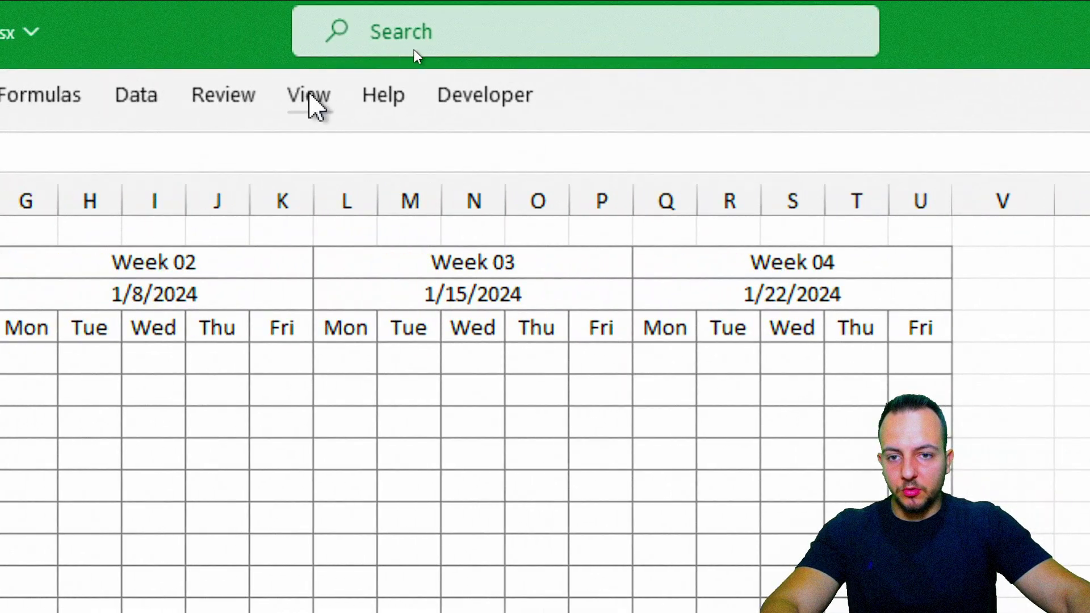
# Uncheck Gridlines in the View options so only table borders show
pyautogui.click(311, 95)
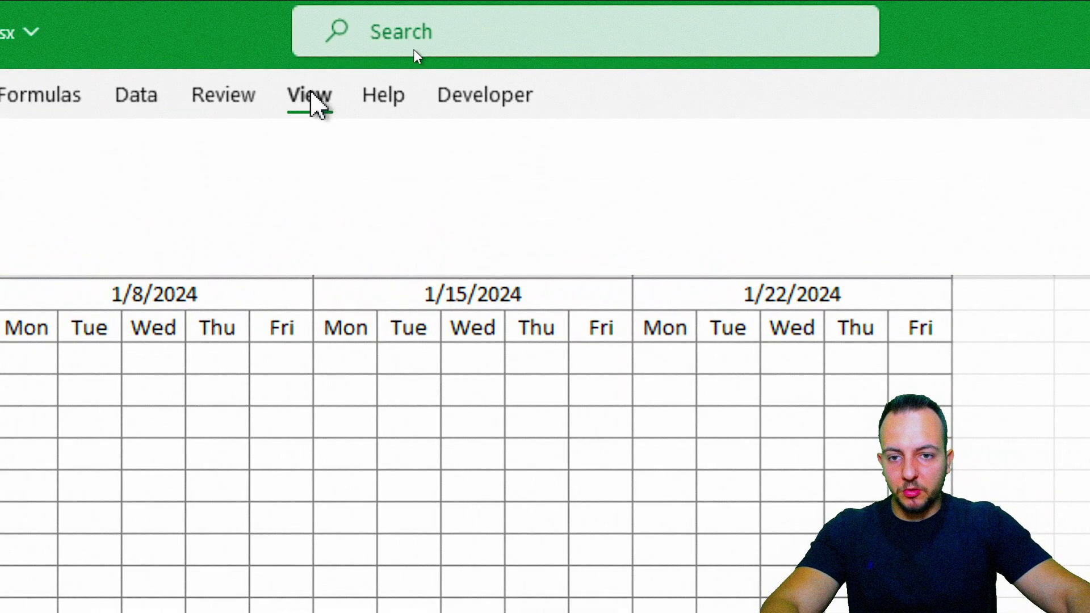
pyautogui.click(482, 190)
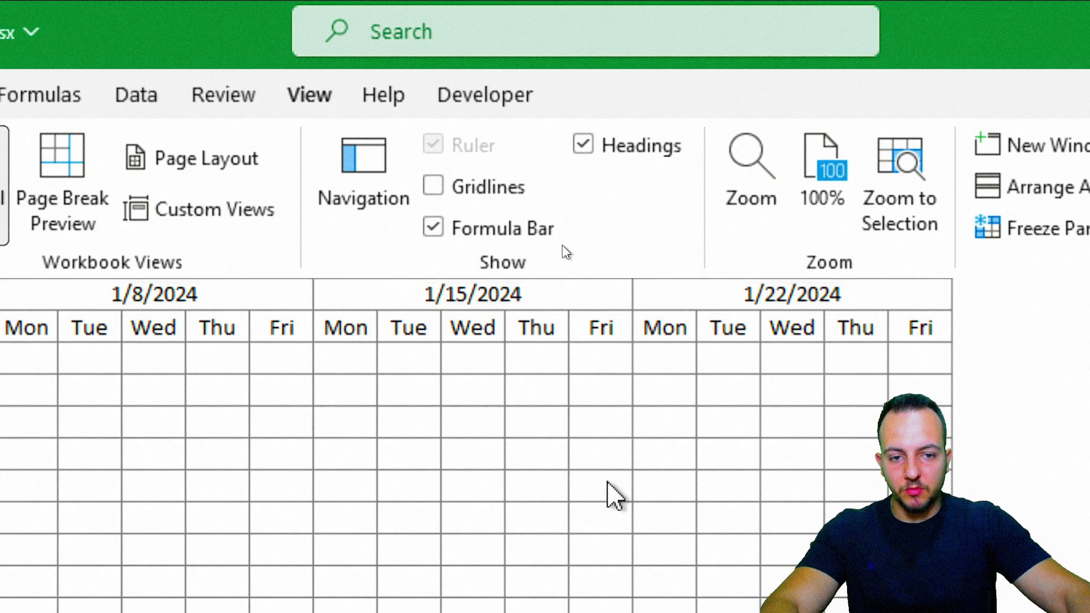
pyautogui.press('Escape')
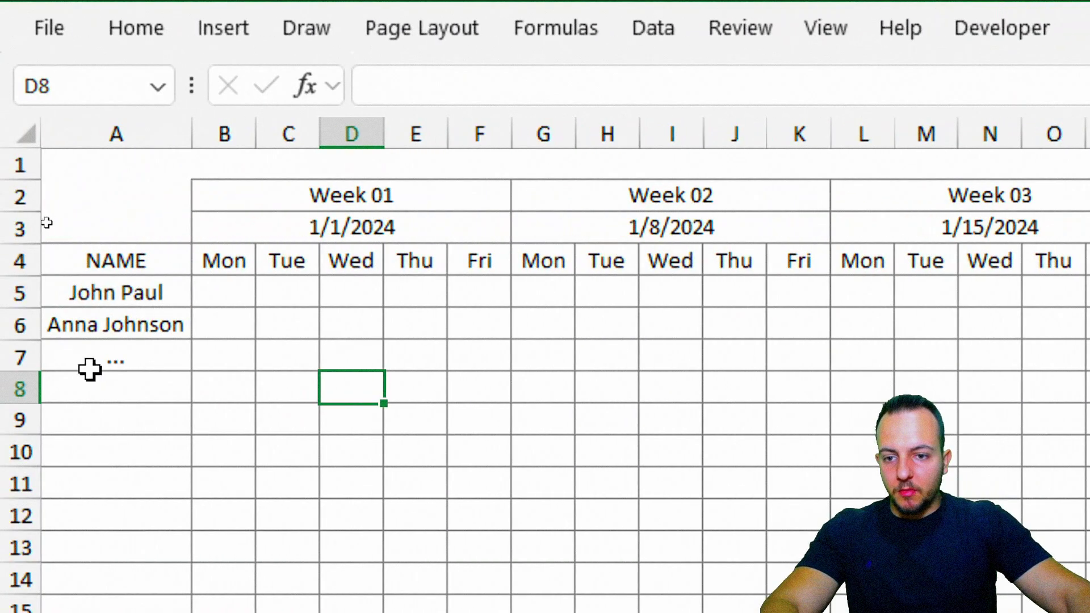
# Make the week, date and day header rows and the NAME cell bold
pyautogui.moveTo(307, 199); pyautogui.dragTo(1089, 260)
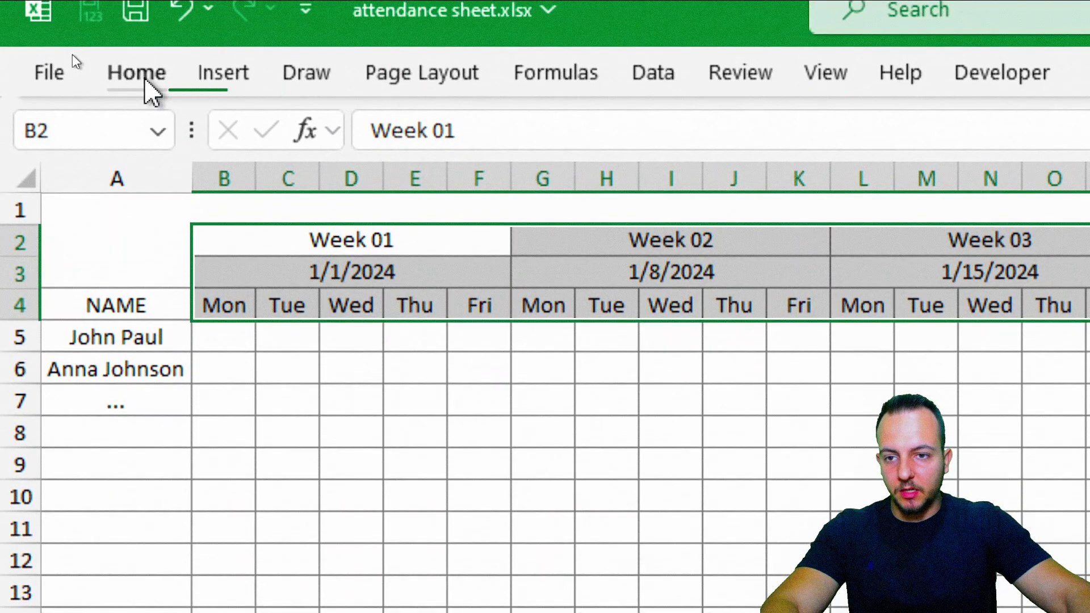
pyautogui.click(139, 73)
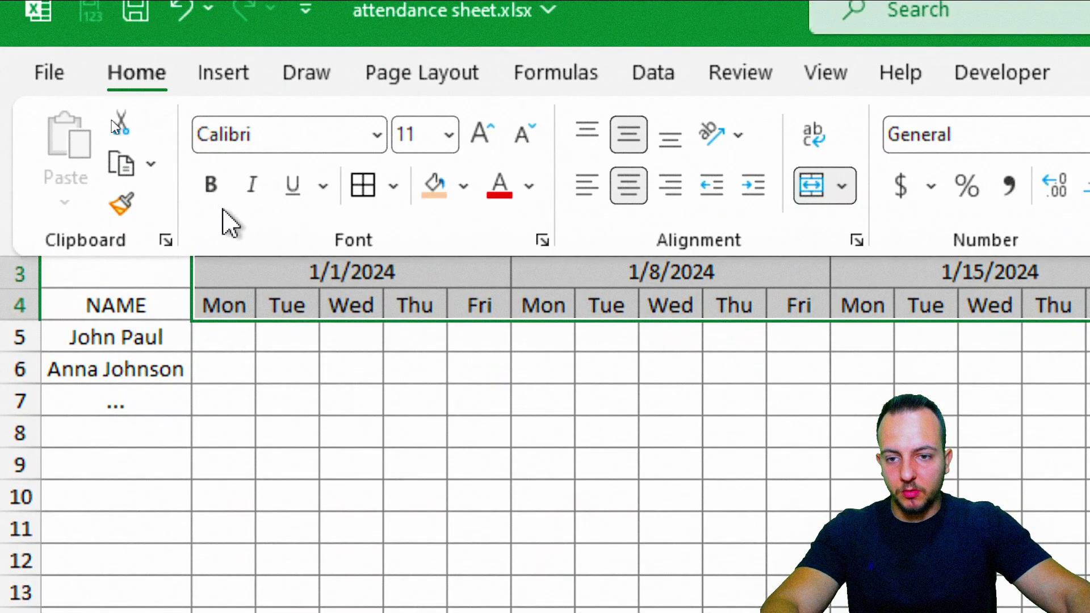
pyautogui.click(210, 185)
pyautogui.click(117, 306)
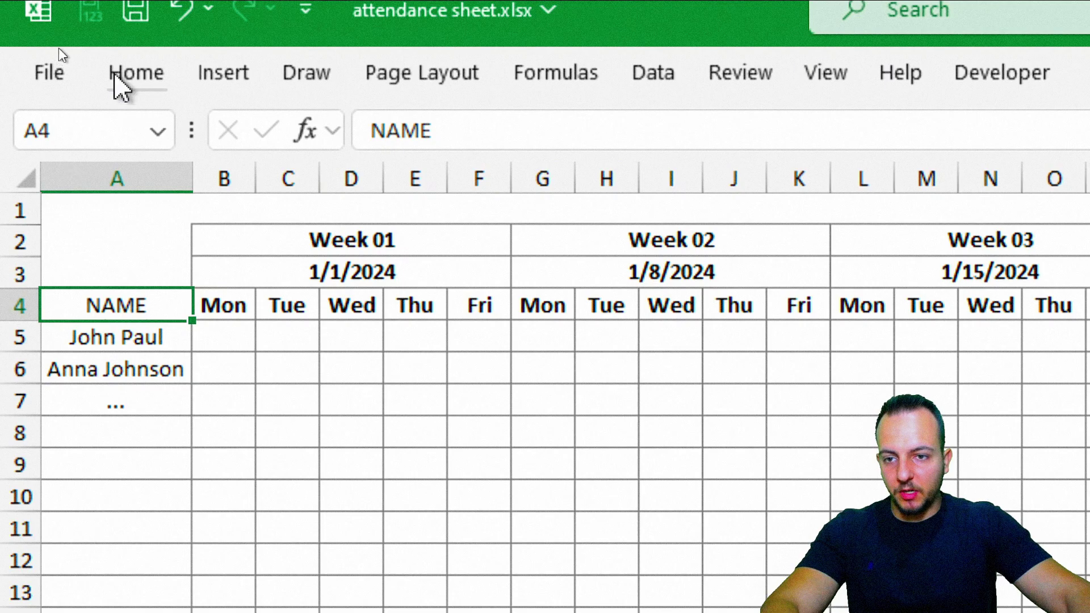
pyautogui.click(116, 78)
pyautogui.click(210, 186)
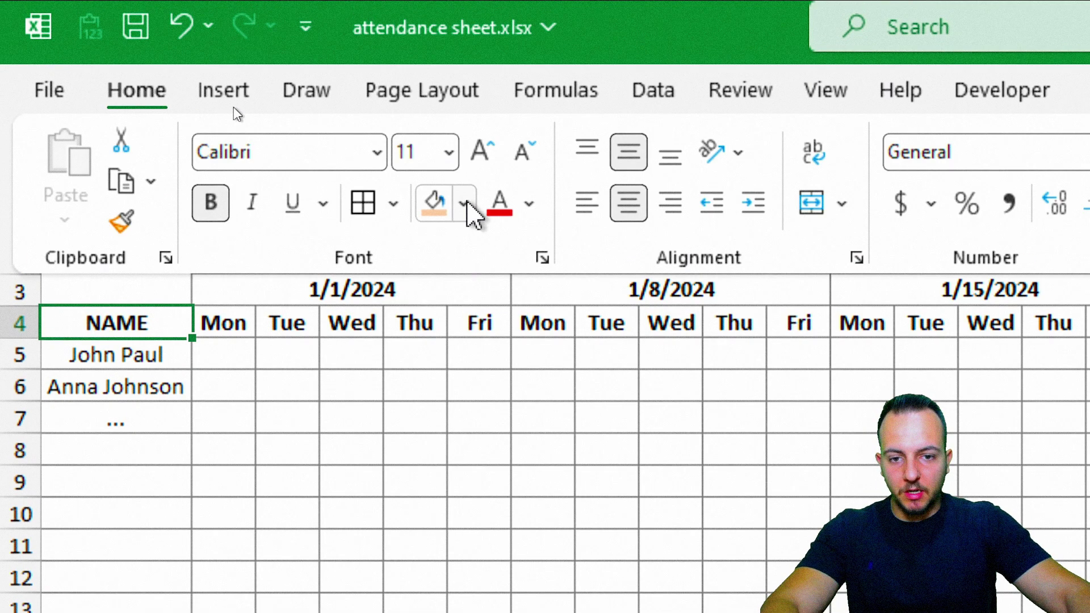
# Fill the NAME cell and the row-4 day names light orange
pyautogui.click(464, 203)
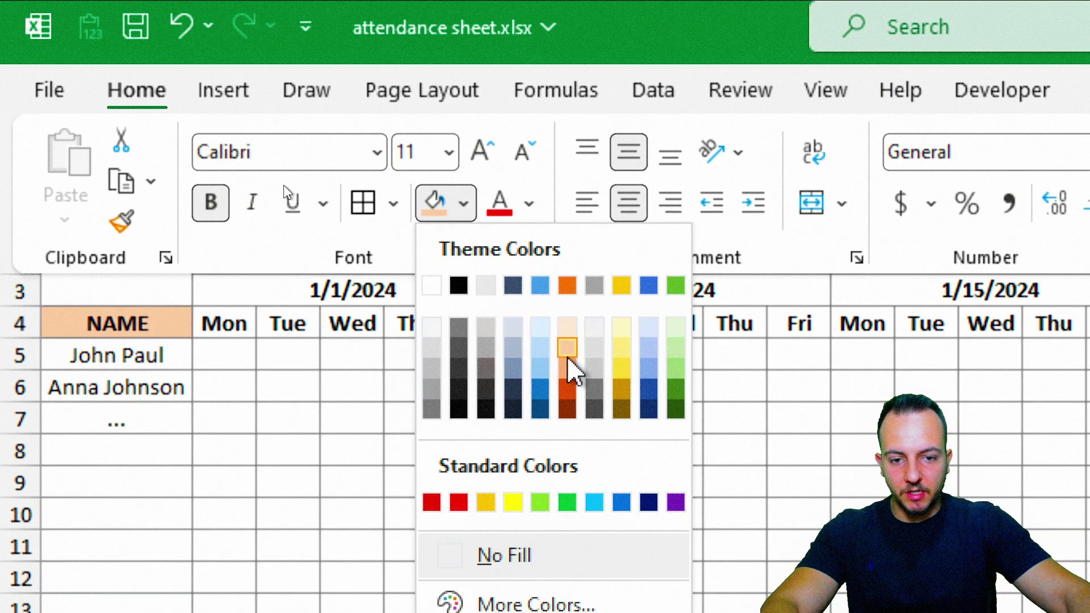
pyautogui.click(567, 347)
pyautogui.moveTo(227, 326); pyautogui.dragTo(1089, 324)
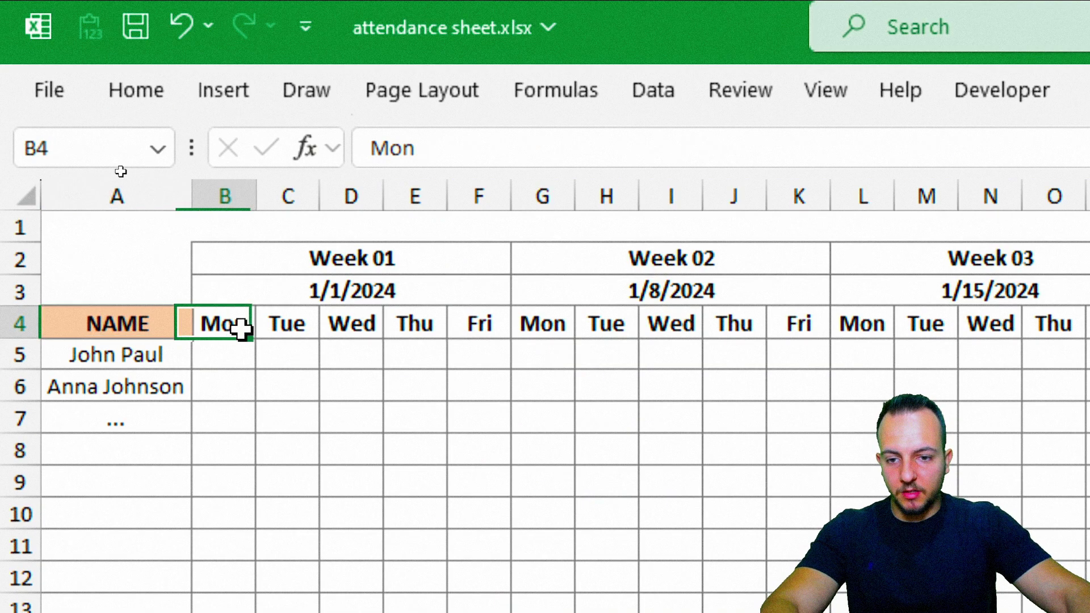
pyautogui.moveTo(973, 323); pyautogui.dragTo(1089, 324)
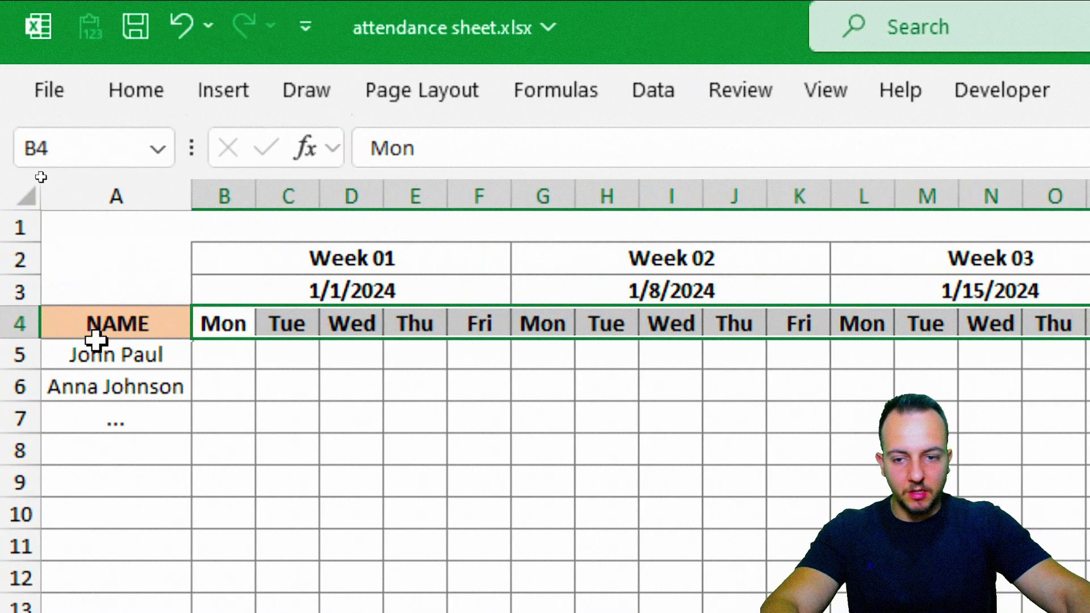
pyautogui.click(136, 90)
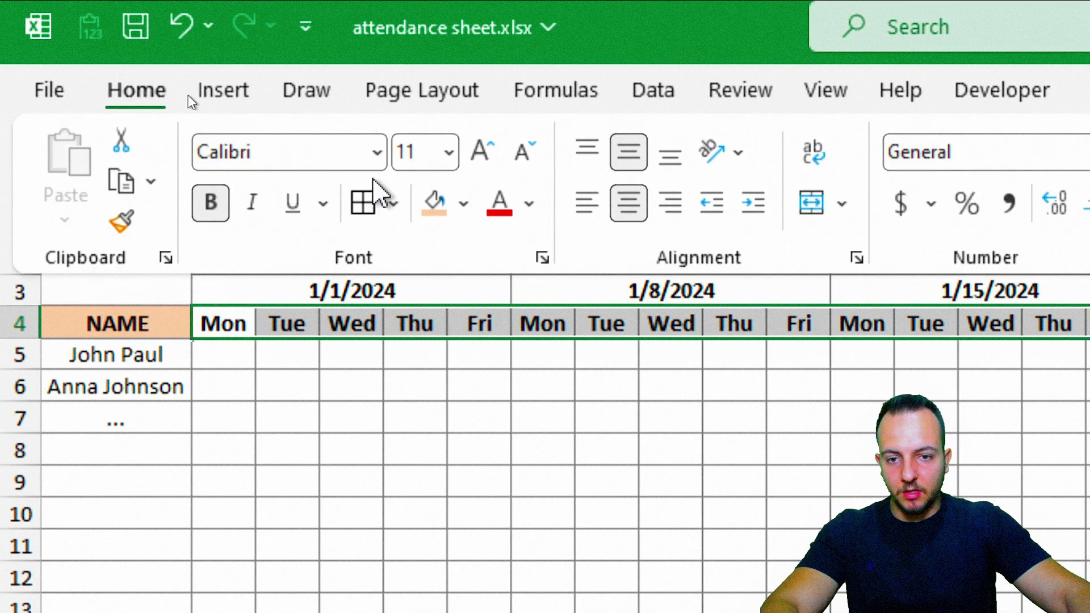
pyautogui.click(434, 204)
# Shade the row-3 dates across all four weeks light orange
pyautogui.moveTo(385, 287); pyautogui.dragTo(1089, 294)
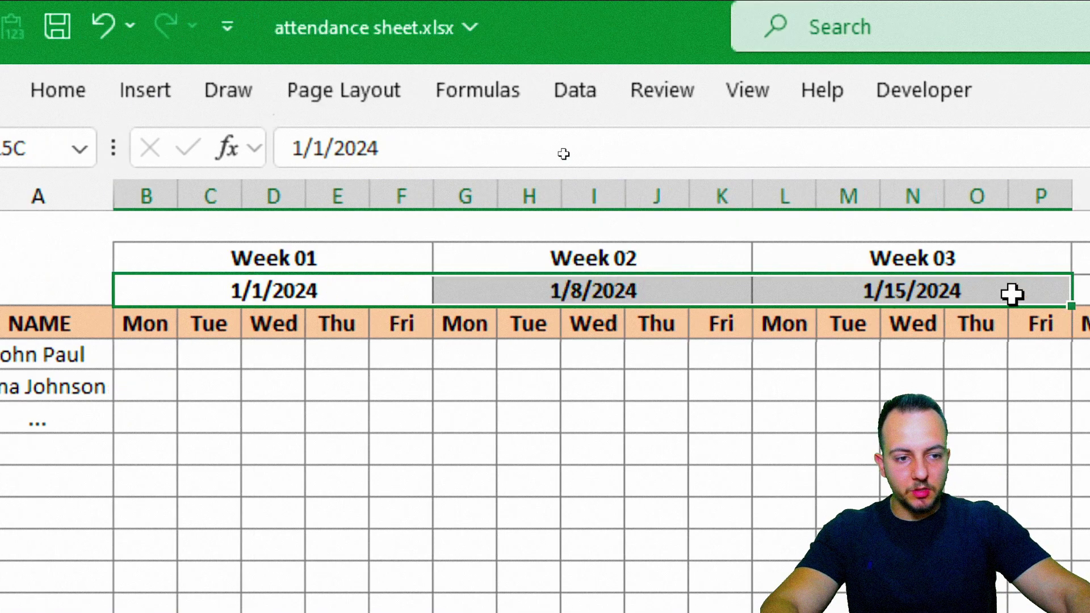
pyautogui.moveTo(1013, 293); pyautogui.dragTo(1089, 295)
pyautogui.click(149, 96)
pyautogui.click(462, 204)
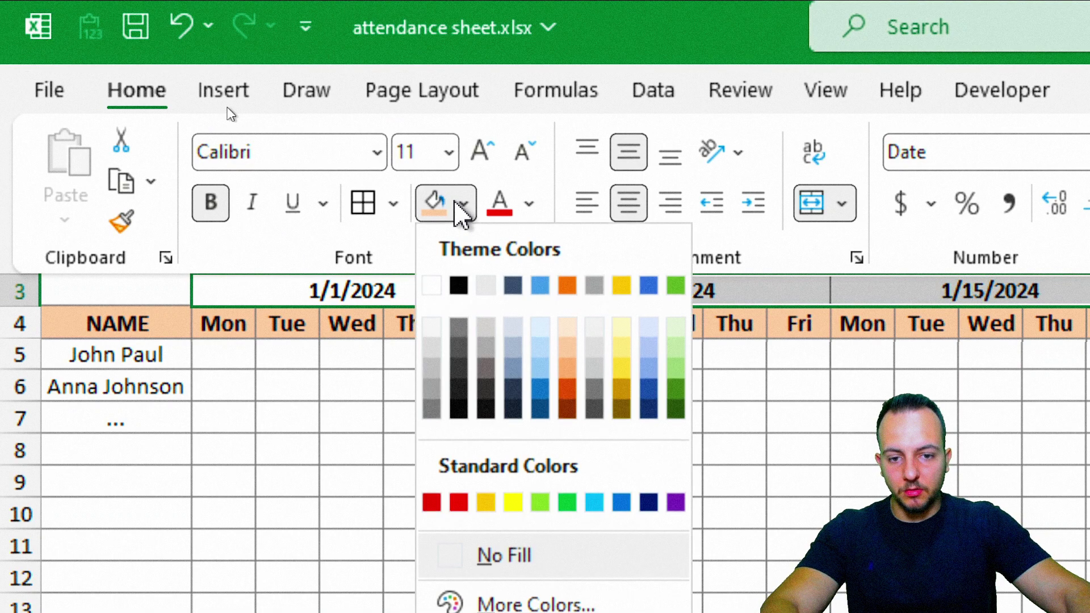
pyautogui.click(574, 366)
# Fill the Week 01 to Week 04 labels dark orange
pyautogui.moveTo(408, 250); pyautogui.dragTo(1089, 259)
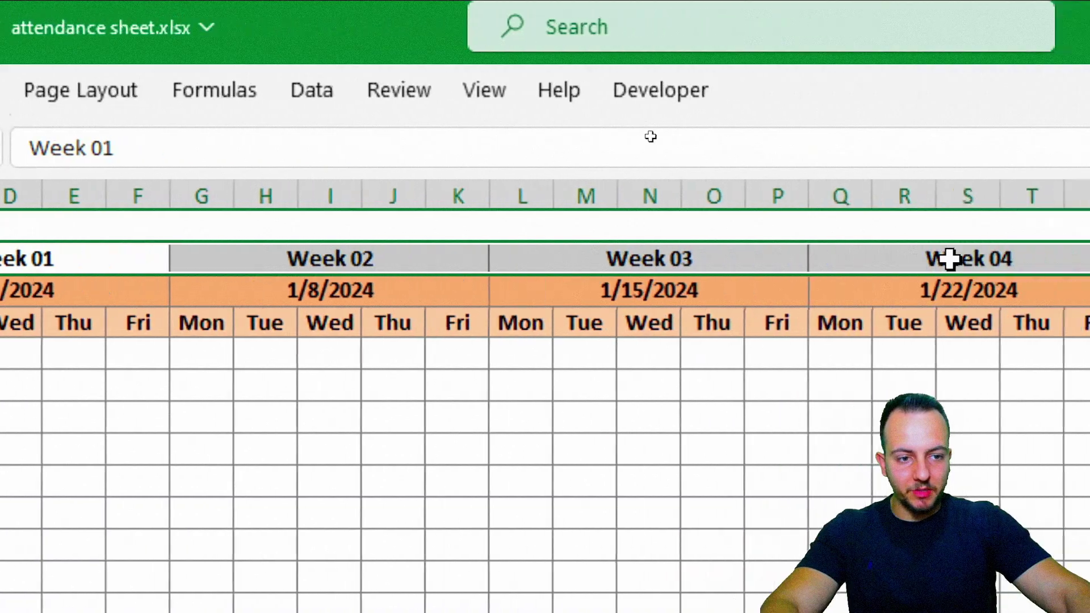
pyautogui.click(43, 259)
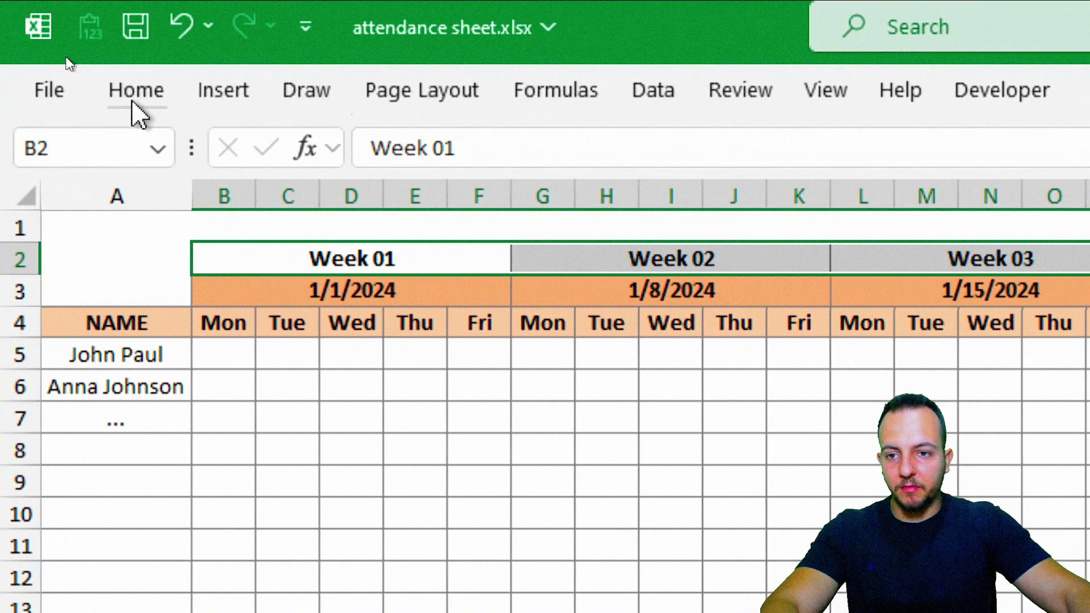
pyautogui.click(136, 91)
pyautogui.click(464, 203)
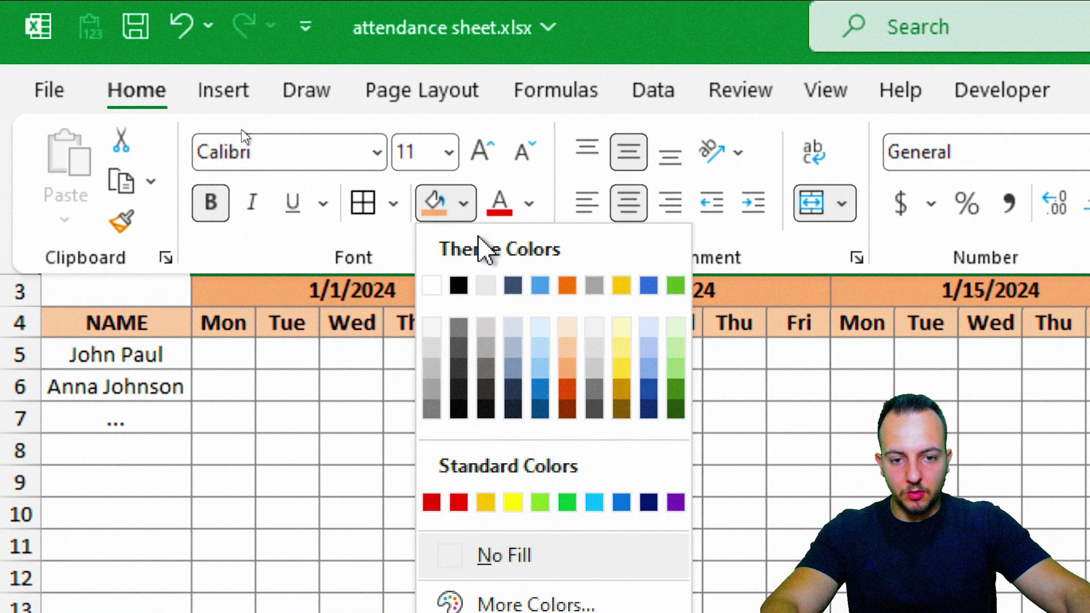
pyautogui.click(565, 284)
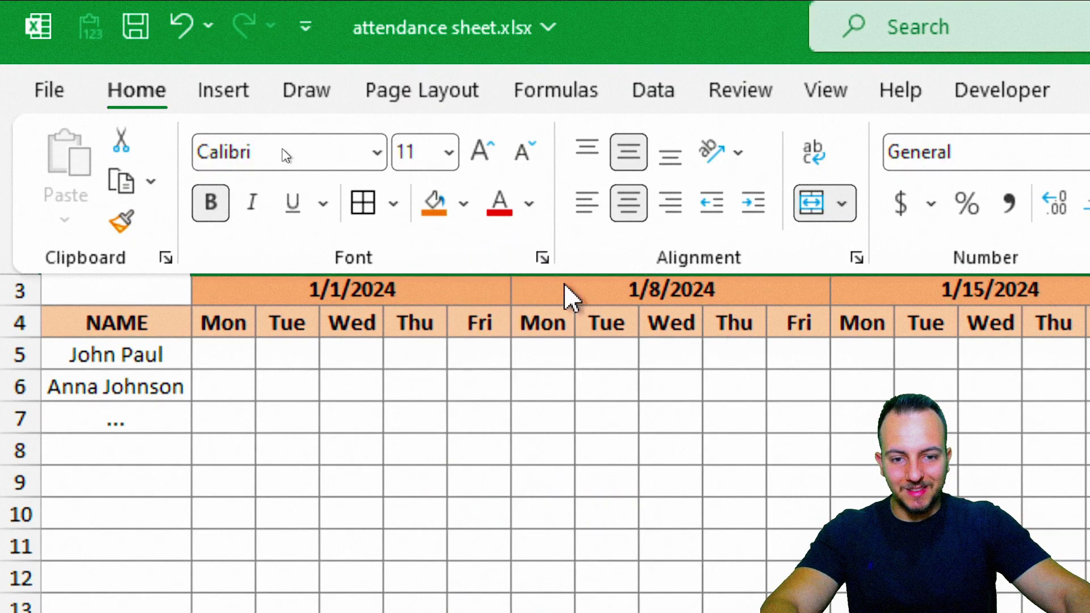
pyautogui.click(352, 324)
pyautogui.click(352, 387)
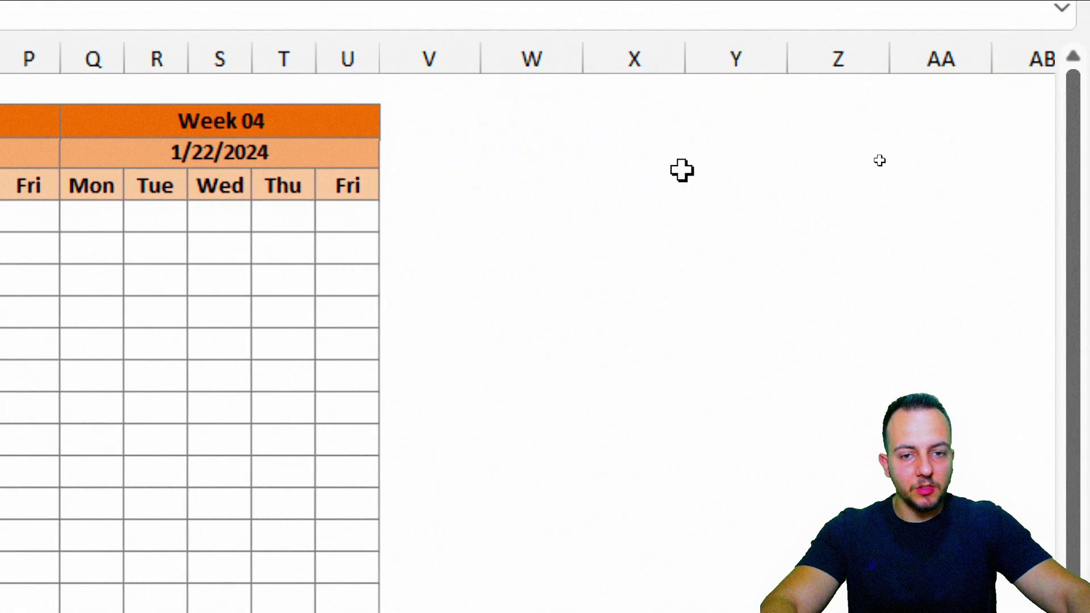
# Type a temporary A, P, H code list beside the table, then delete it
pyautogui.click(862, 136)
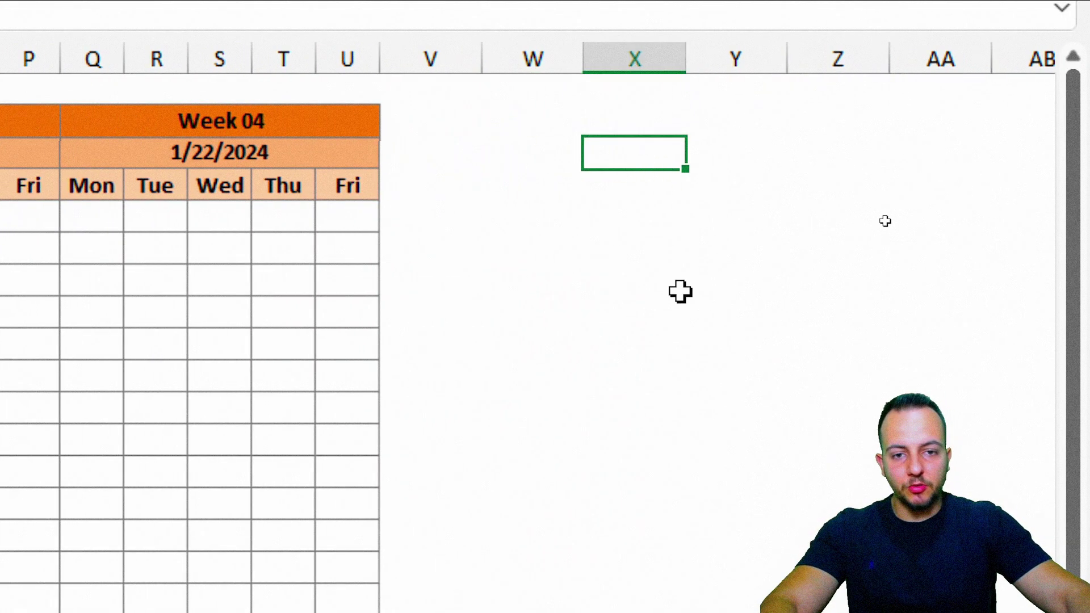
pyautogui.press('Down')
pyautogui.press('Down')
pyautogui.press('Down')
pyautogui.press('Up')
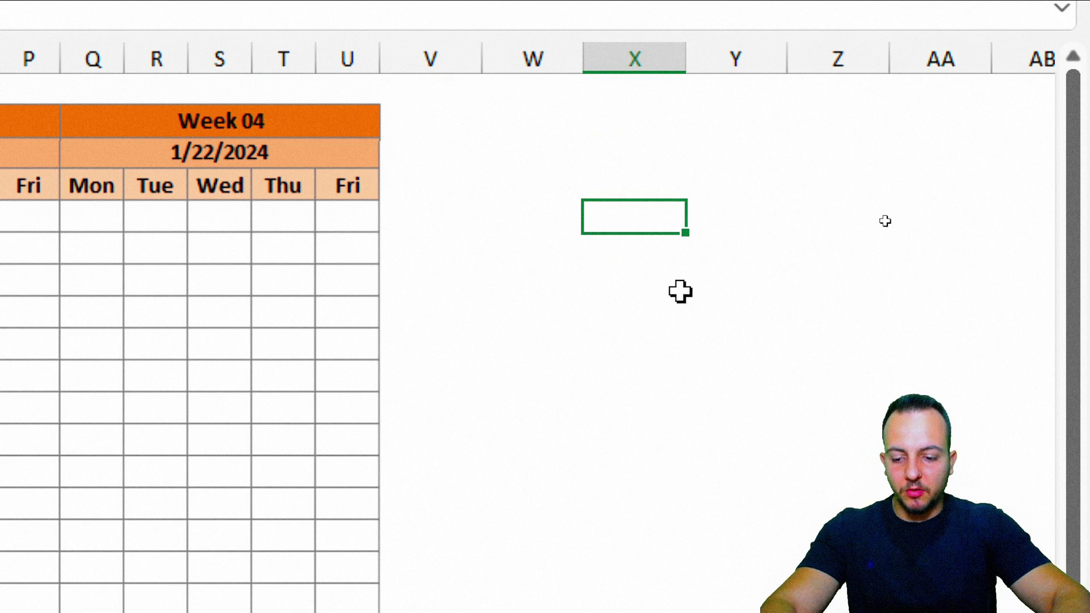
pyautogui.write('A')
pyautogui.press('Return')
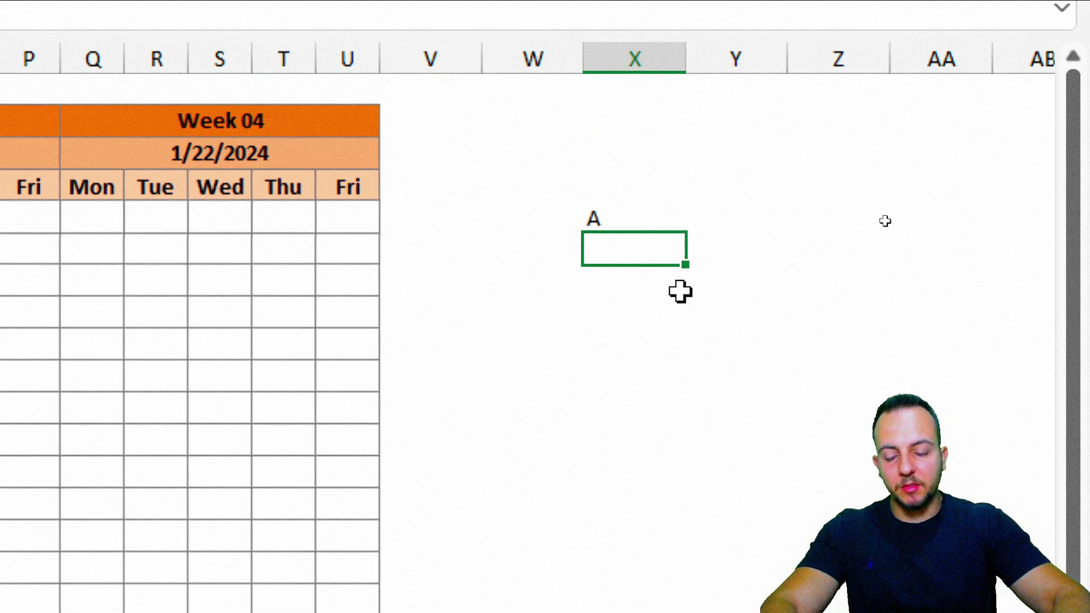
pyautogui.press('Return')
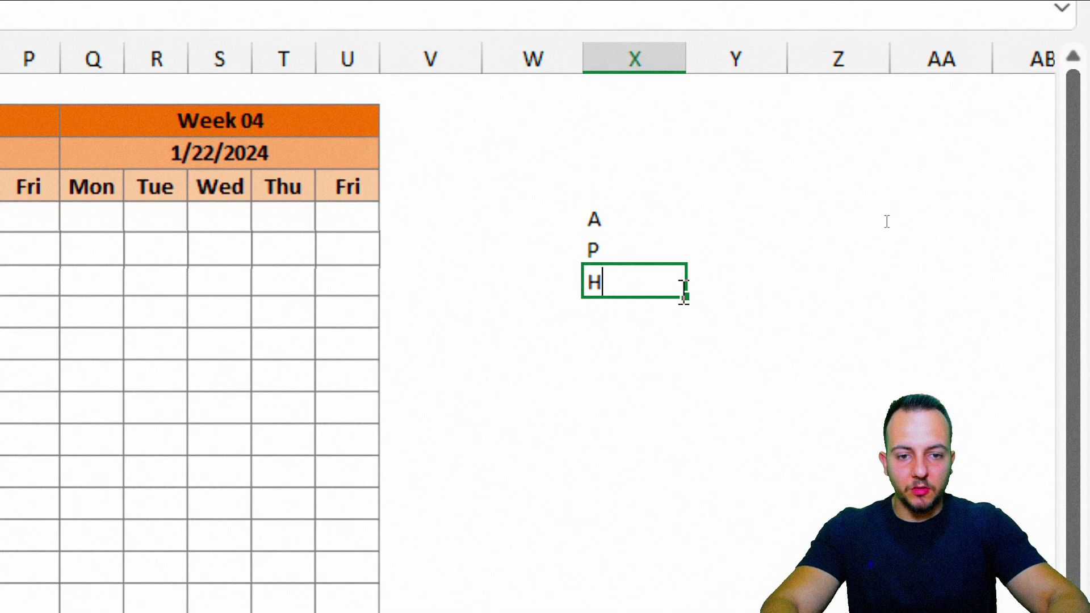
pyautogui.press('Return')
pyautogui.moveTo(652, 196); pyautogui.dragTo(619, 281)
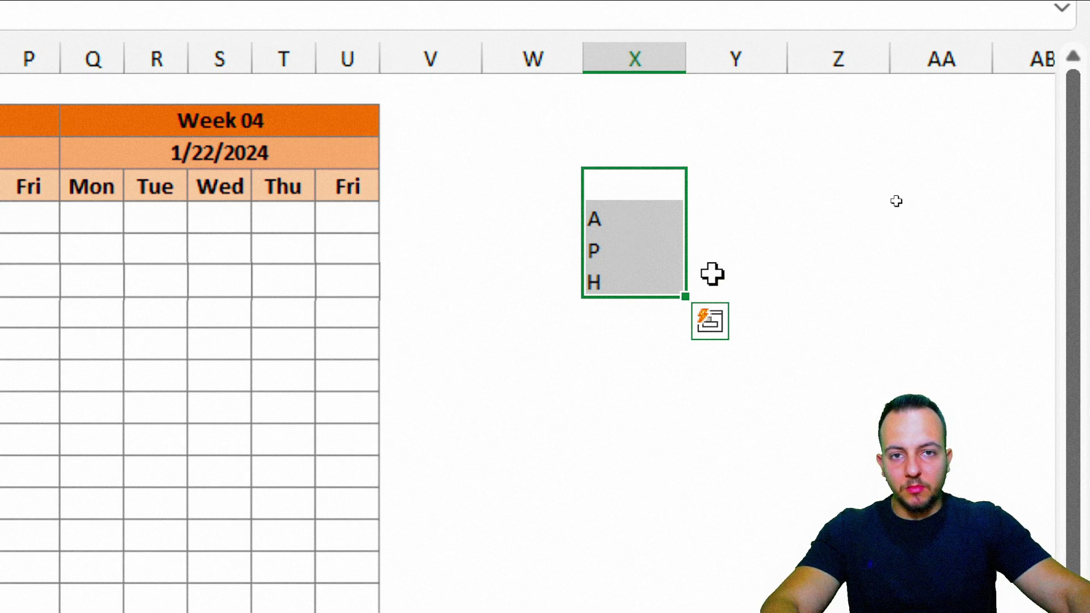
pyautogui.press('Delete')
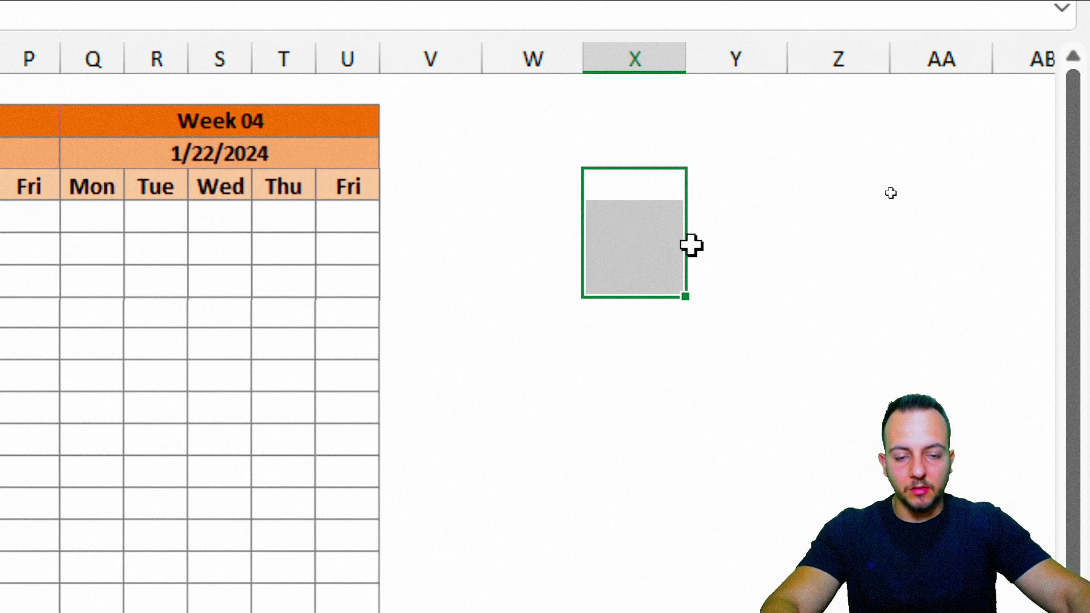
pyautogui.press('Down')
pyautogui.press('Home')
# Record P for both people on Monday and H for both on Tuesday
pyautogui.click(179, 217)
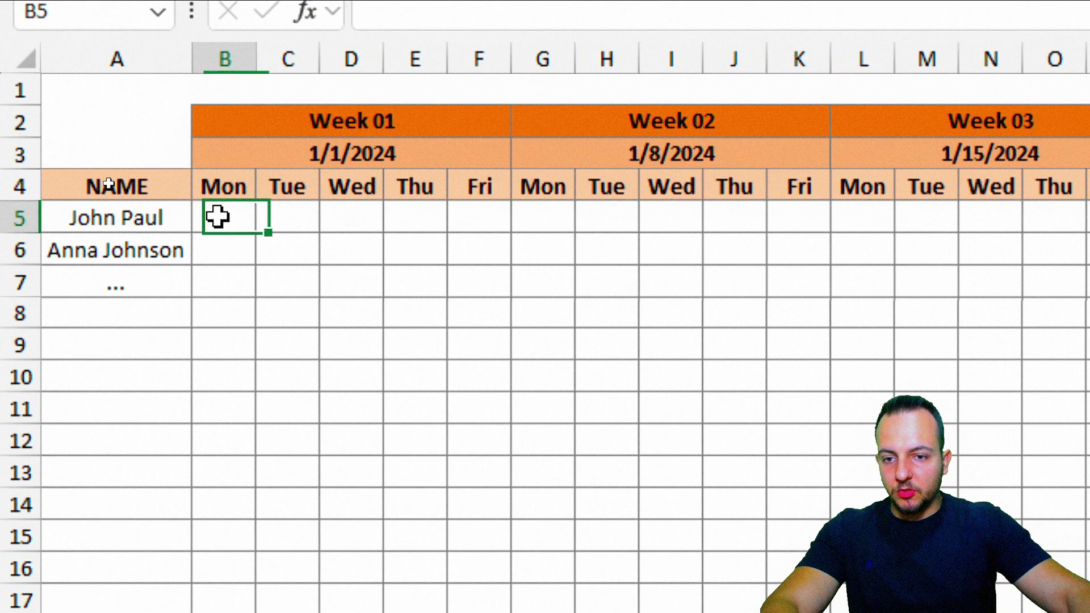
pyautogui.write('A')
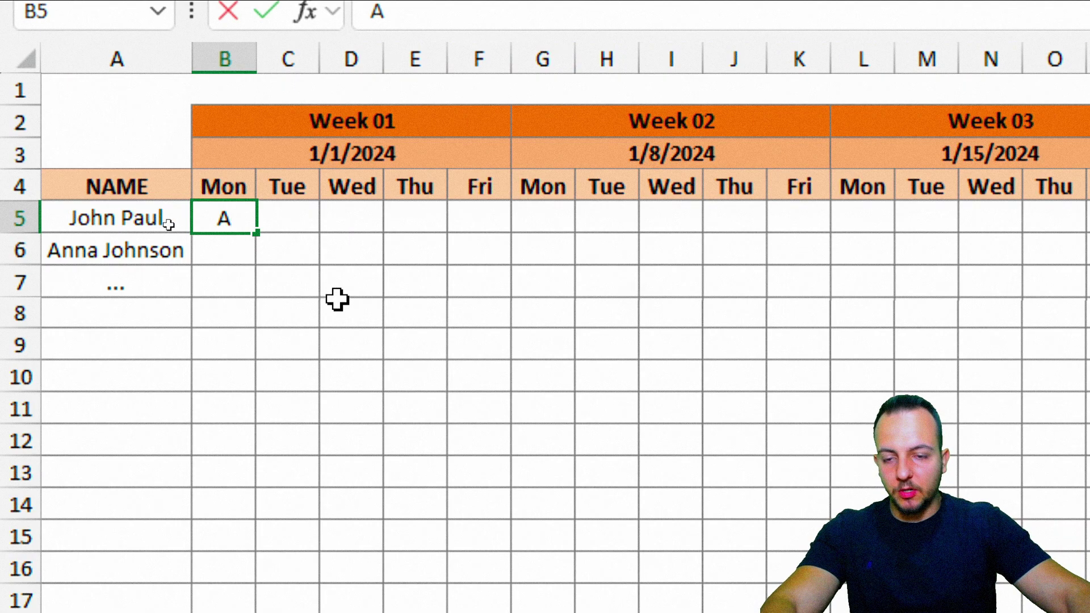
pyautogui.press('Escape')
pyautogui.press('Return')
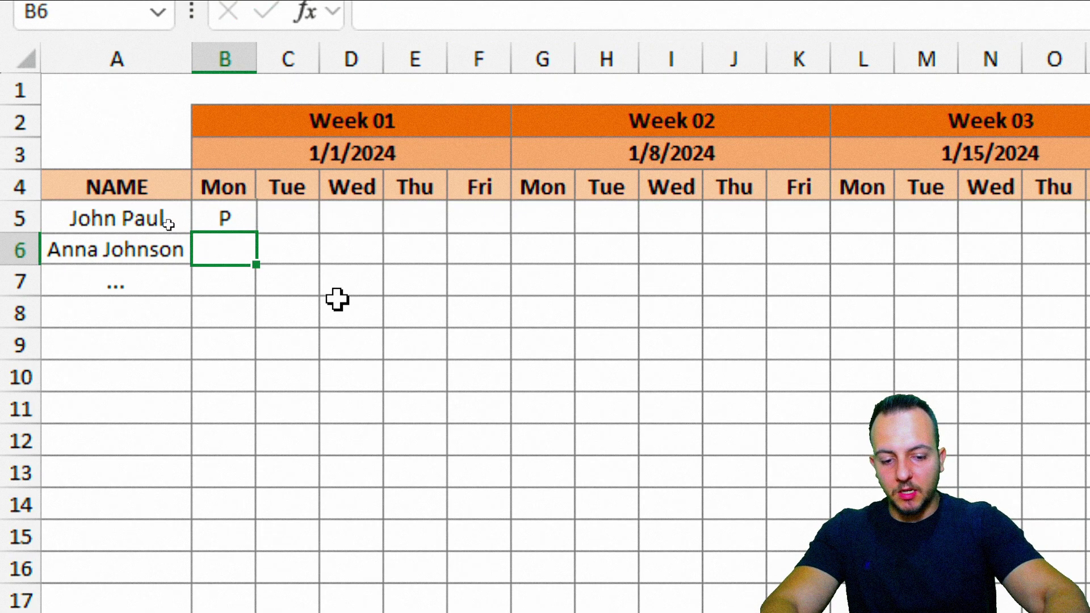
pyautogui.press('Return')
pyautogui.press('Up')
pyautogui.press('Up')
pyautogui.press('Right')
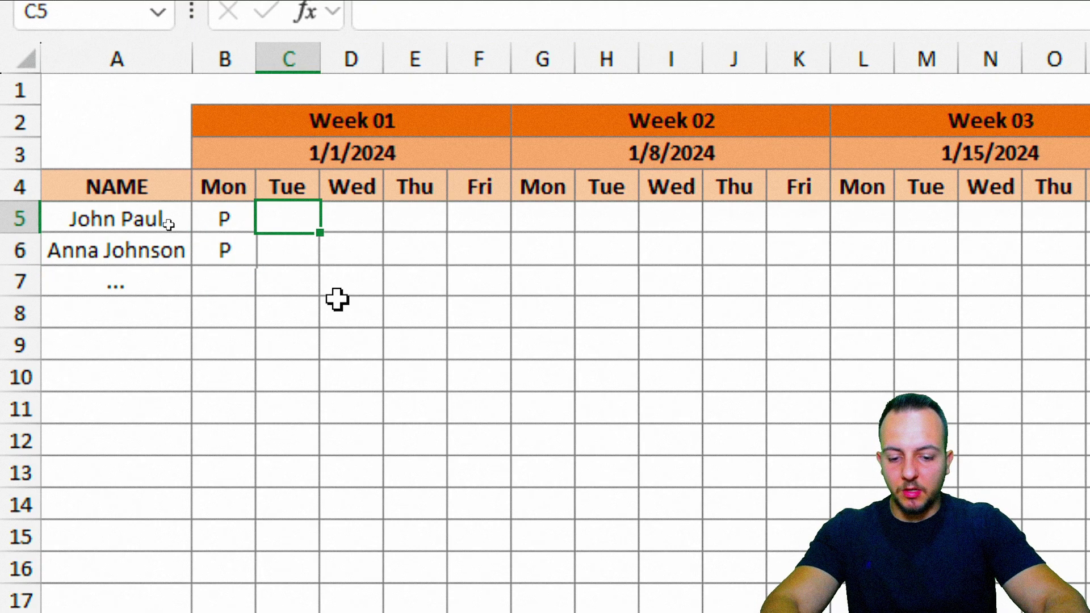
pyautogui.write('H')
pyautogui.press('Return')
pyautogui.write('H')
pyautogui.press('Return')
# Enter P and A for Wednesday, then fill P into both people's Thursday and Friday
pyautogui.press('Up')
pyautogui.press('Up')
pyautogui.press('Right')
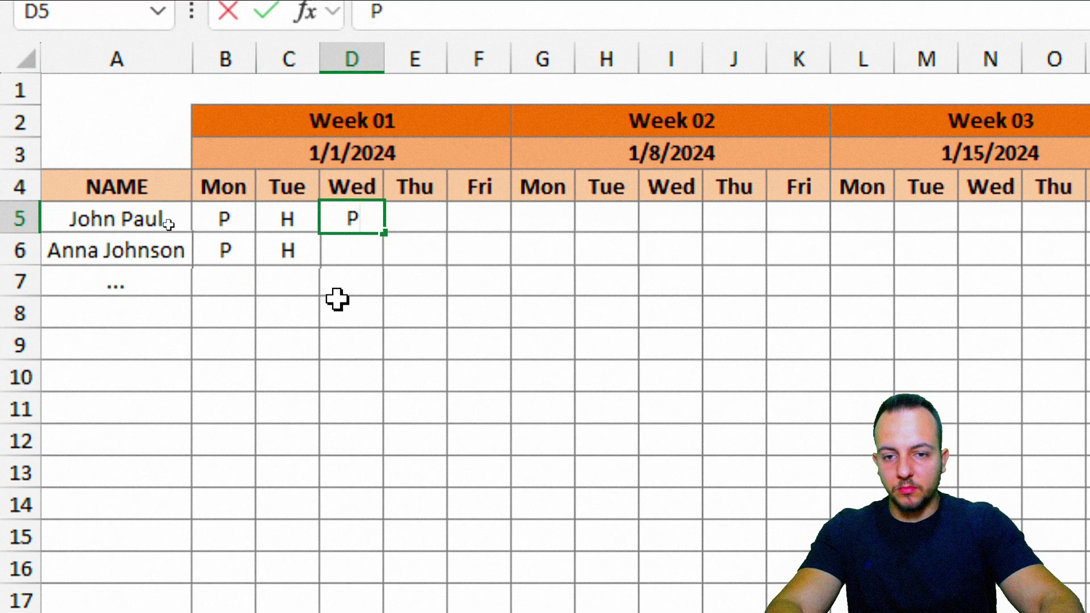
pyautogui.press('Return')
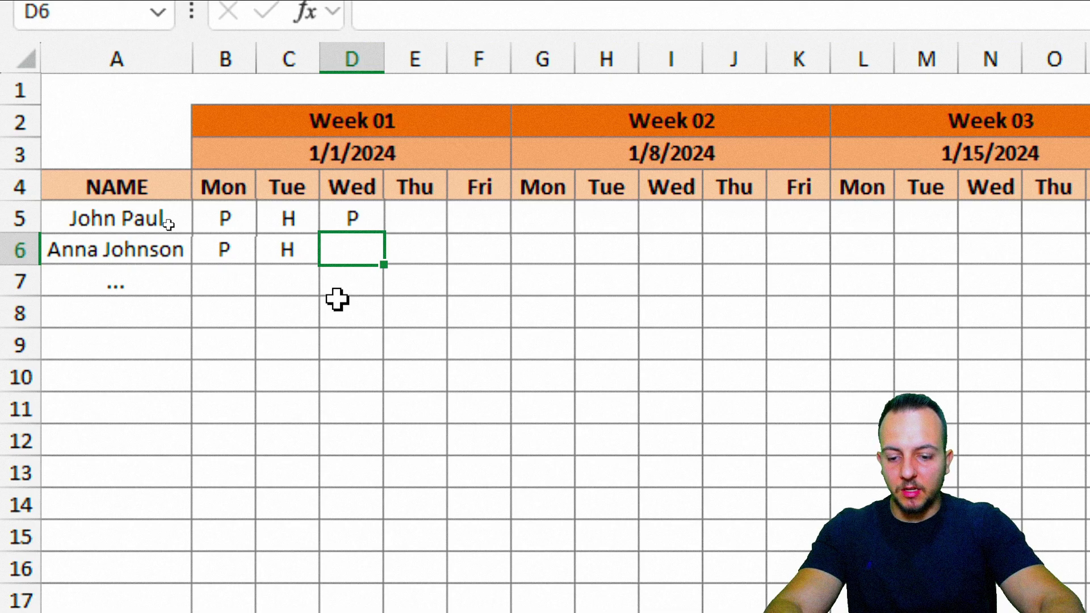
pyautogui.press('Return')
pyautogui.press('Up')
pyautogui.press('Up')
pyautogui.press('Right')
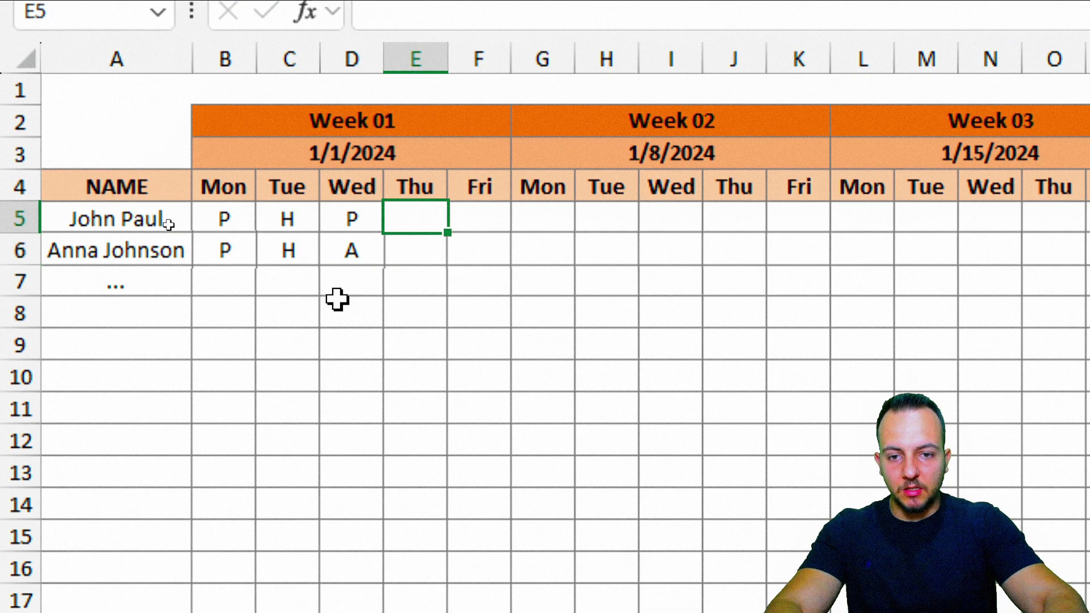
pyautogui.hotkey('shift', 'Right')
pyautogui.hotkey('shift', 'Down')
pyautogui.write('P')
pyautogui.hotkey('ctrl', 'Return')
pyautogui.click(337, 299)
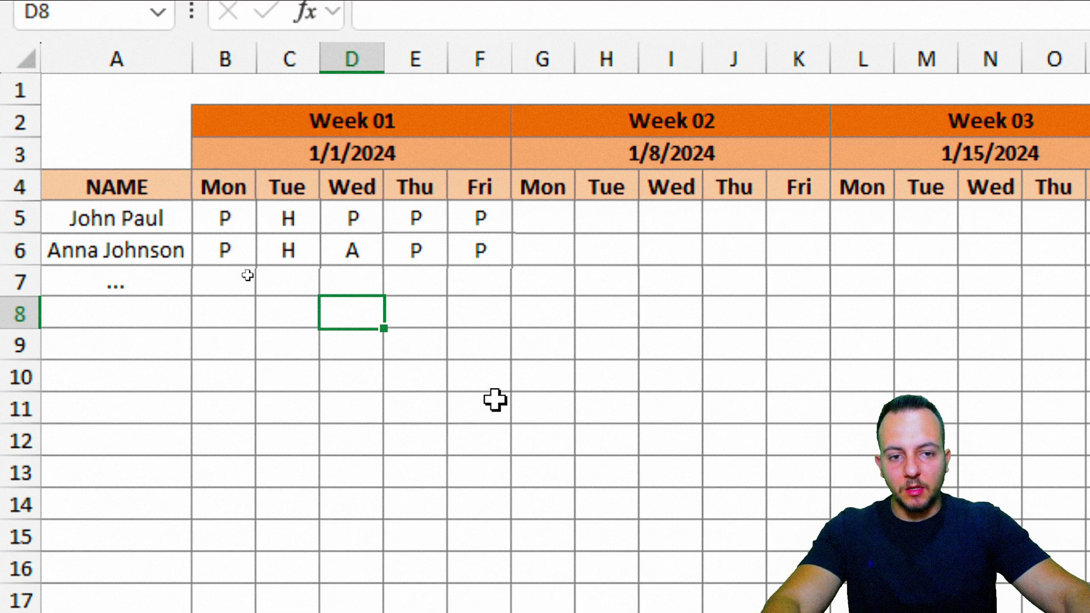
# Select the Week 01 code cells, column C and D6 to review the entries
pyautogui.moveTo(216, 216); pyautogui.dragTo(505, 325)
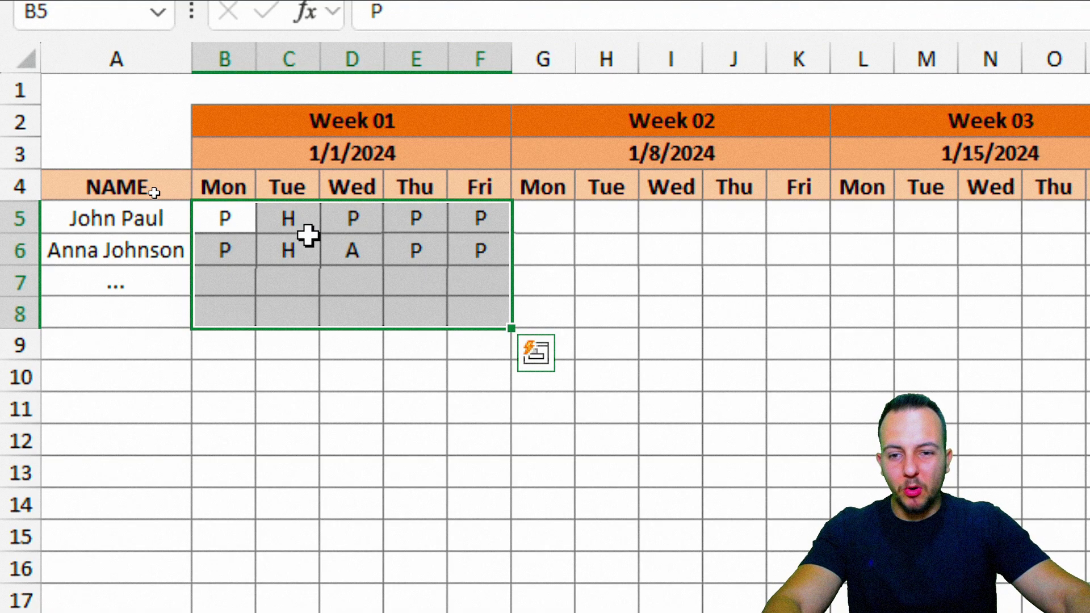
pyautogui.click(239, 227)
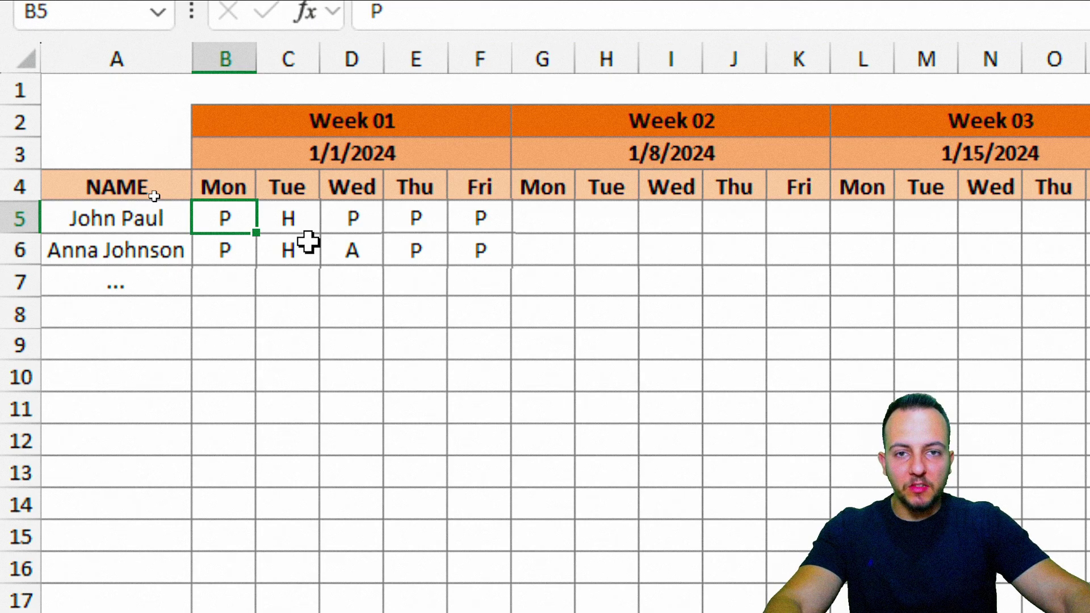
pyautogui.click(296, 59)
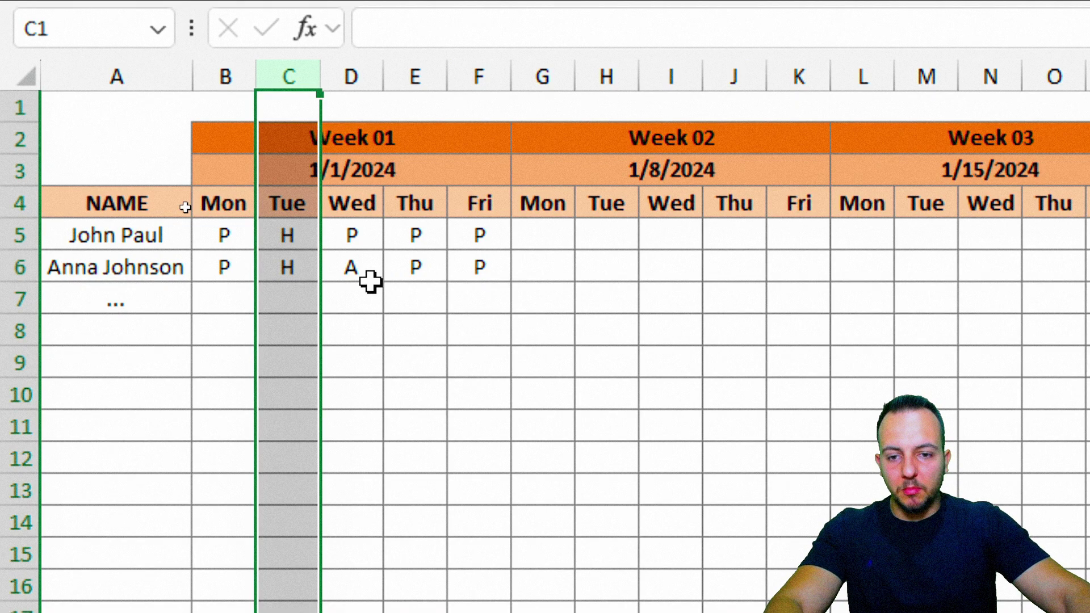
pyautogui.click(360, 271)
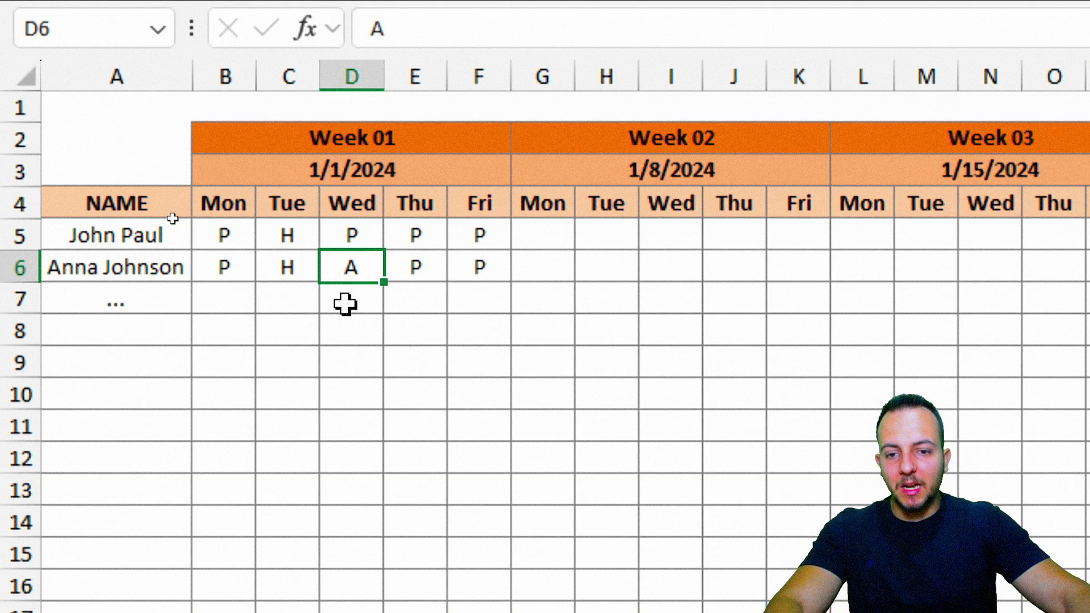
# Add an Equal To rule on B5:U27 giving P cells Green Fill with Dark Green Text
pyautogui.moveTo(224, 237); pyautogui.dragTo(1021, 579)
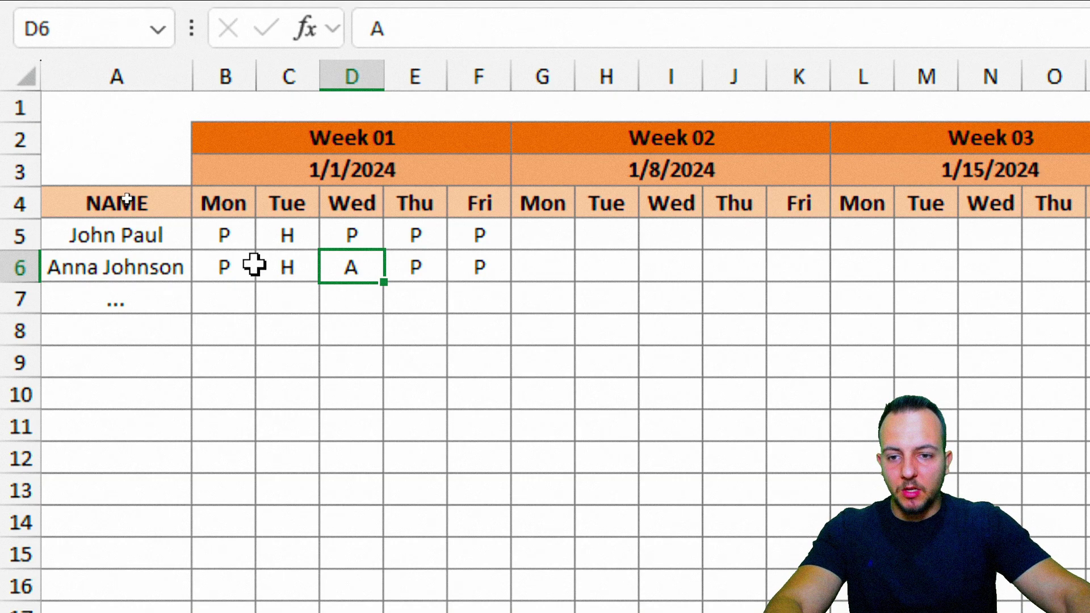
pyautogui.moveTo(511, 354); pyautogui.dragTo(715, 532)
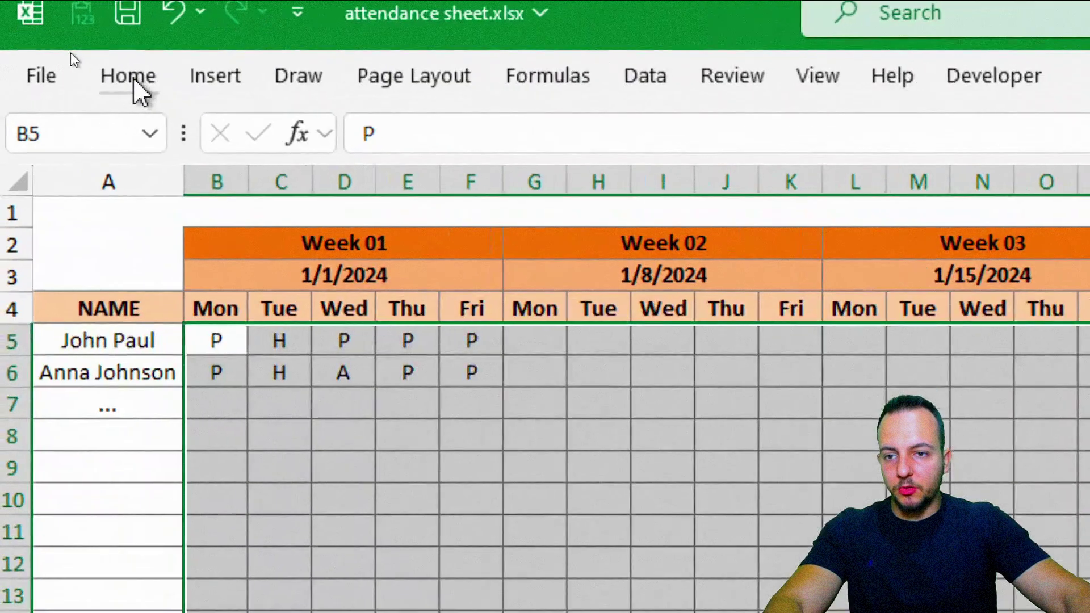
pyautogui.click(69, 52)
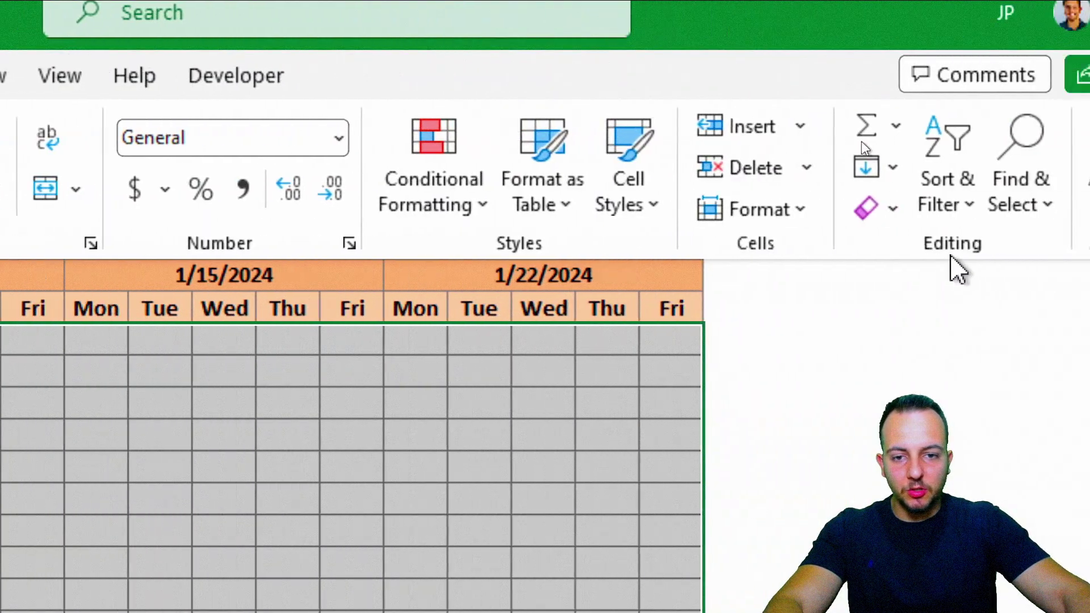
pyautogui.click(691, 213)
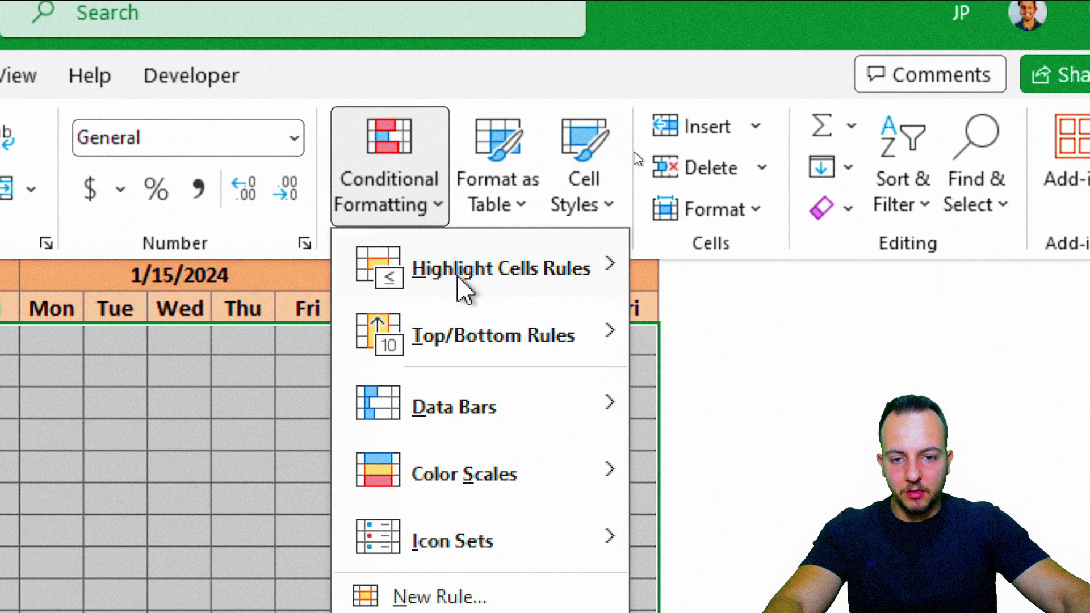
pyautogui.moveTo(471, 286)
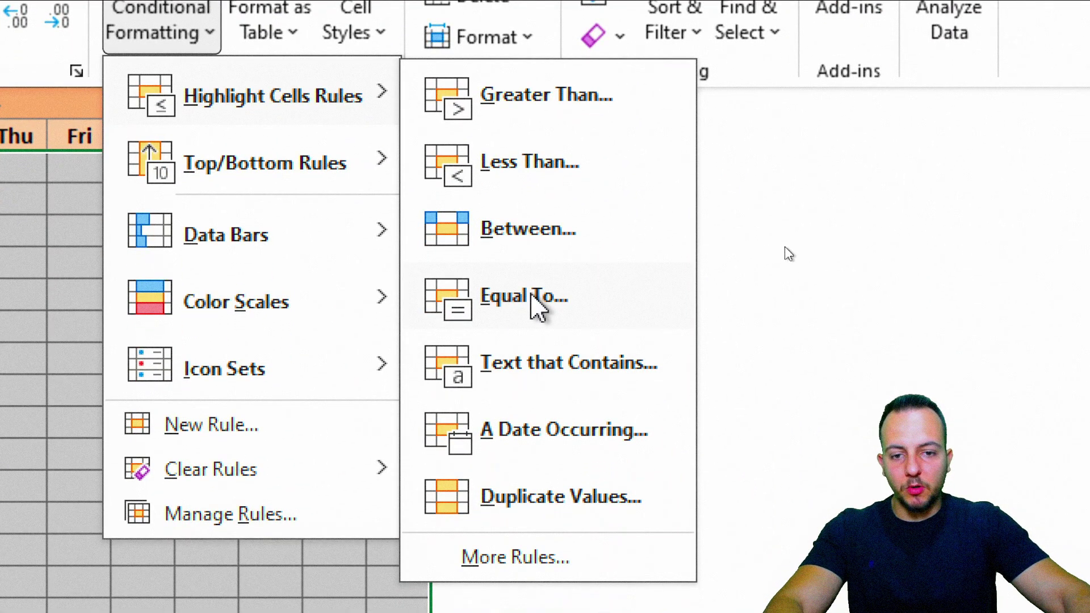
pyautogui.click(511, 296)
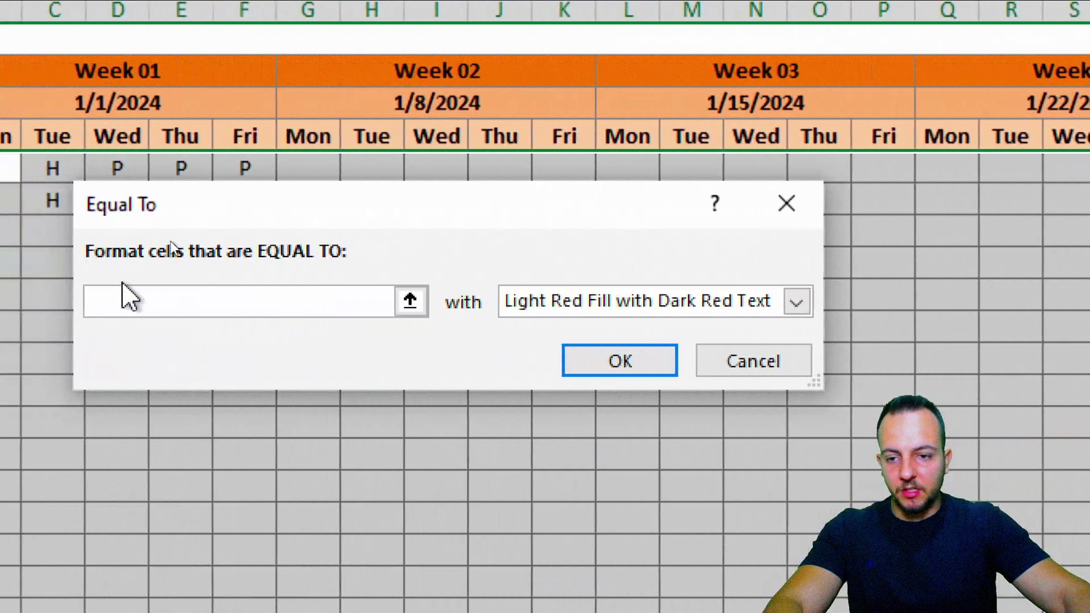
pyautogui.moveTo(164, 220); pyautogui.dragTo(67, 285)
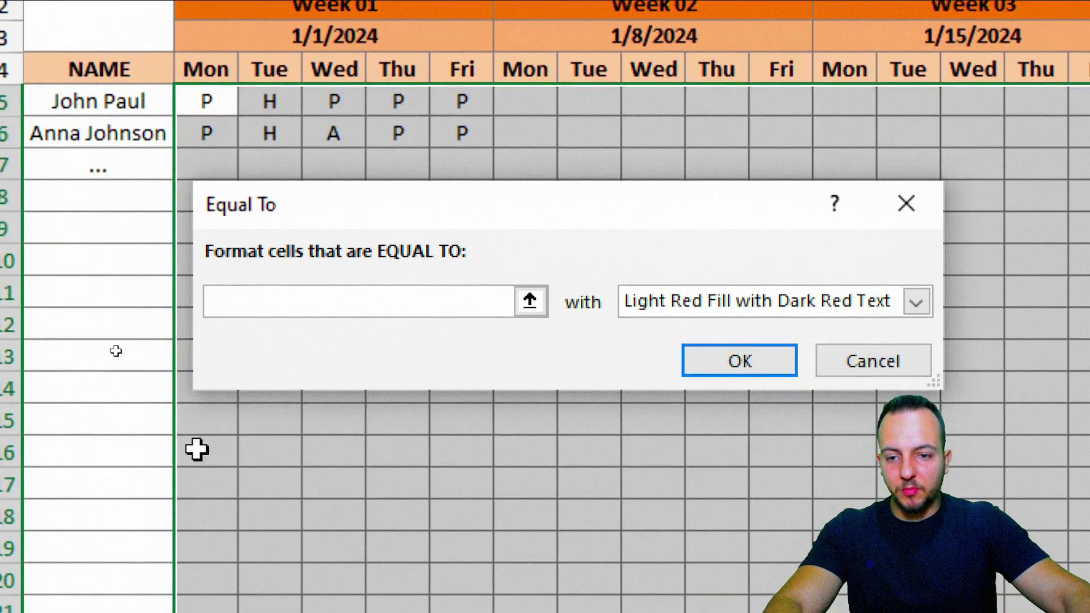
pyautogui.write('P')
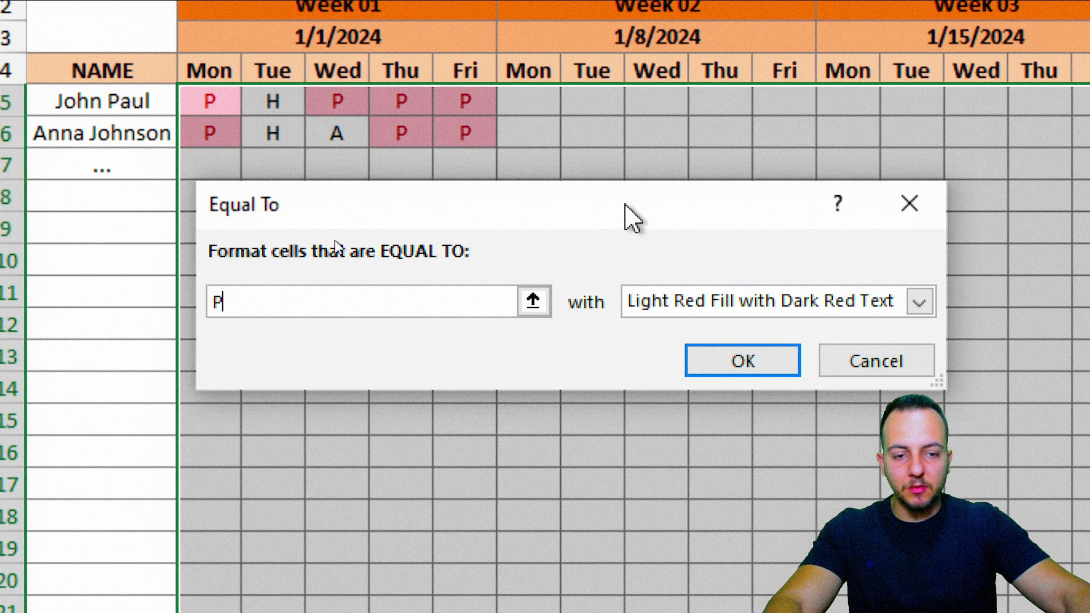
pyautogui.click(748, 303)
pyautogui.click(703, 373)
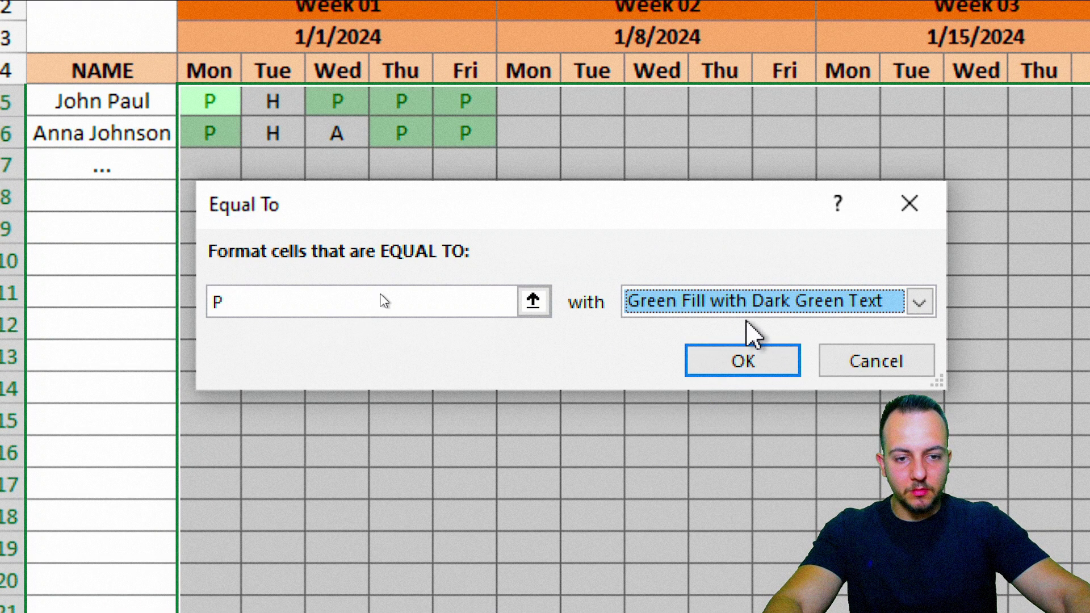
pyautogui.click(755, 361)
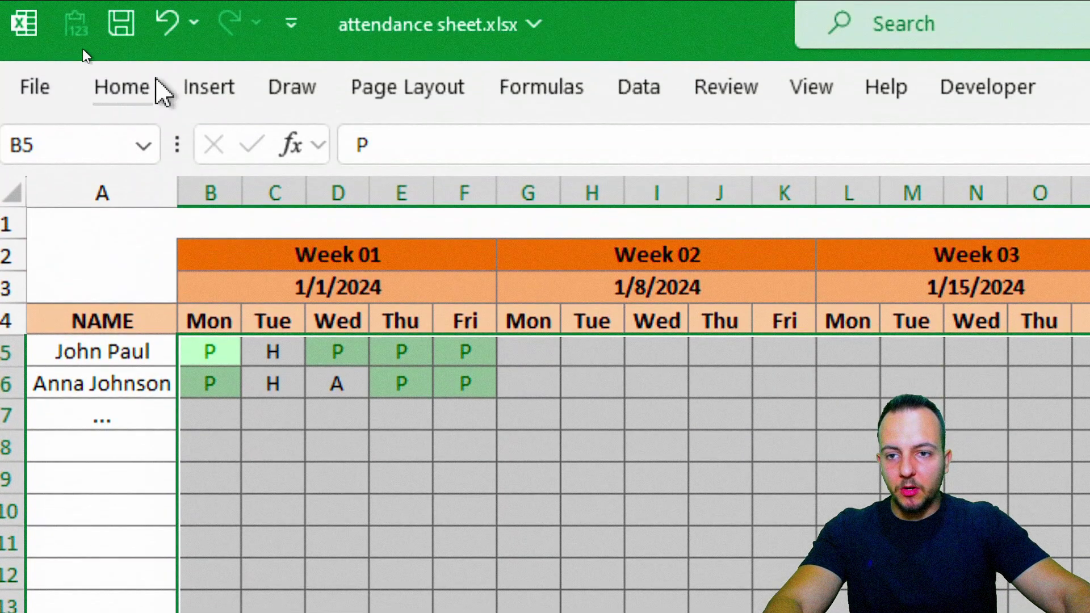
pyautogui.click(145, 91)
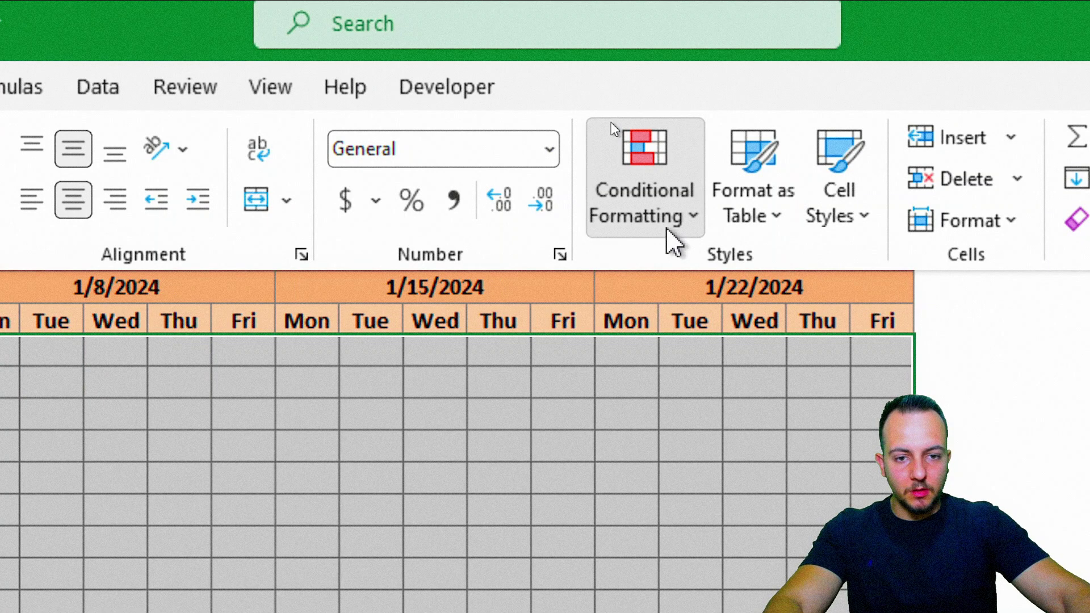
# Add an Equal To rule giving H cells Yellow Fill with Dark Yellow Text
pyautogui.click(673, 227)
pyautogui.moveTo(774, 284)
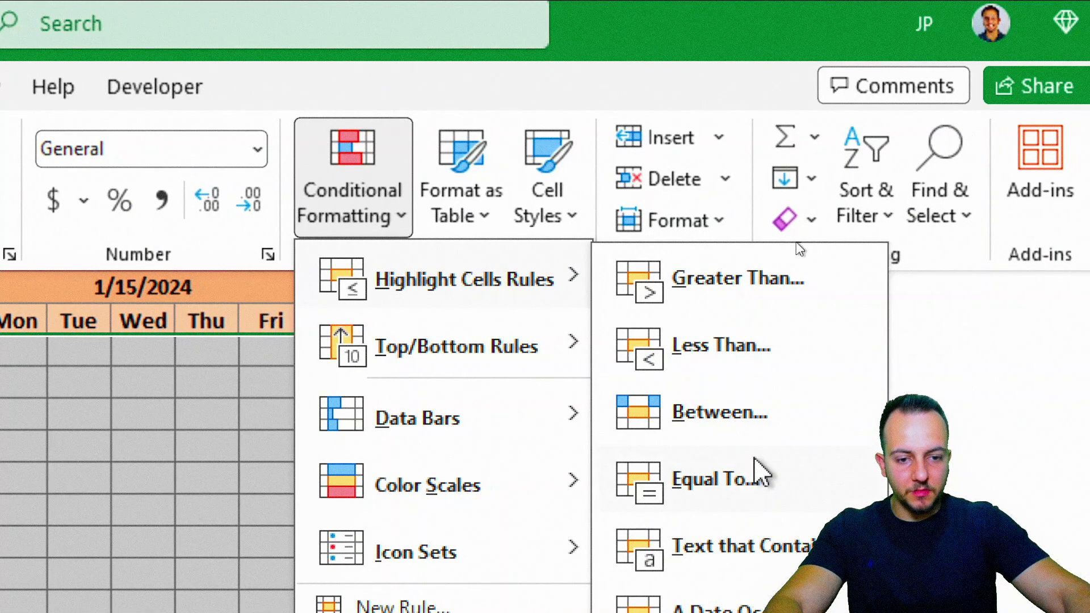
pyautogui.click(1051, 496)
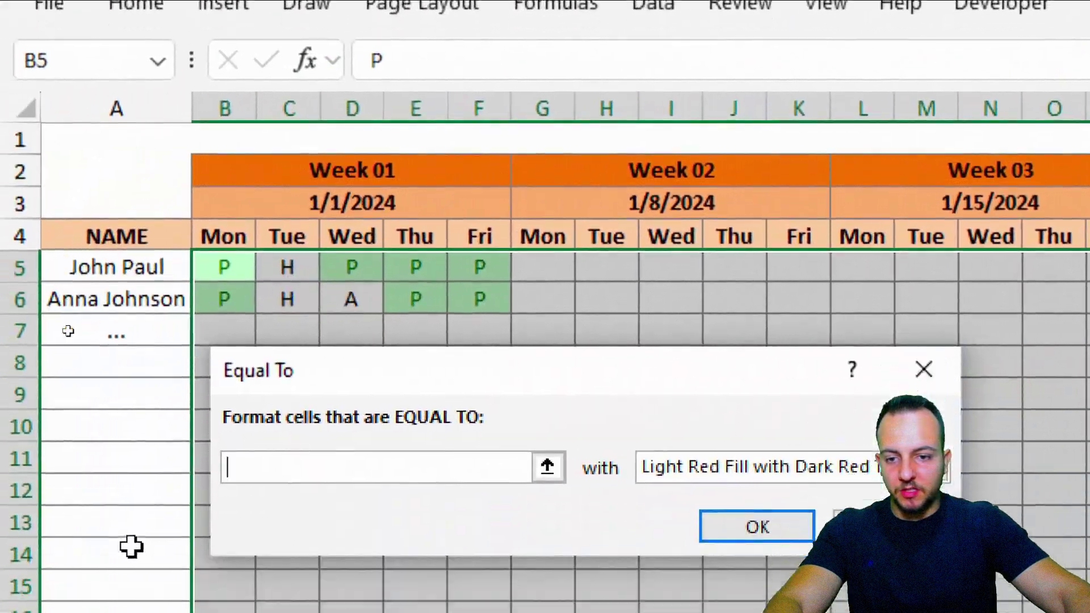
pyautogui.write('H')
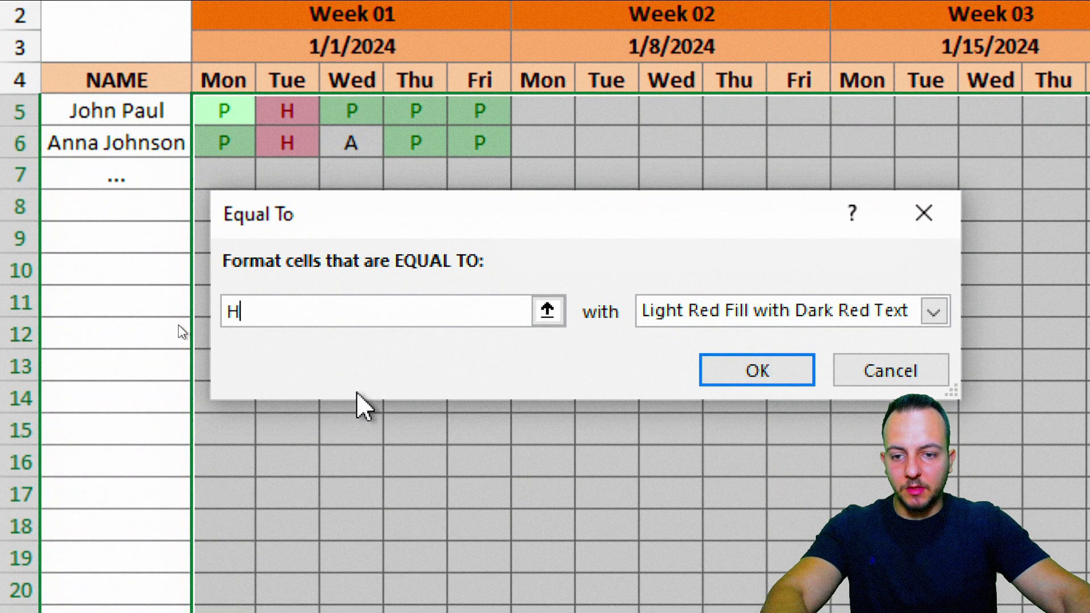
pyautogui.click(822, 314)
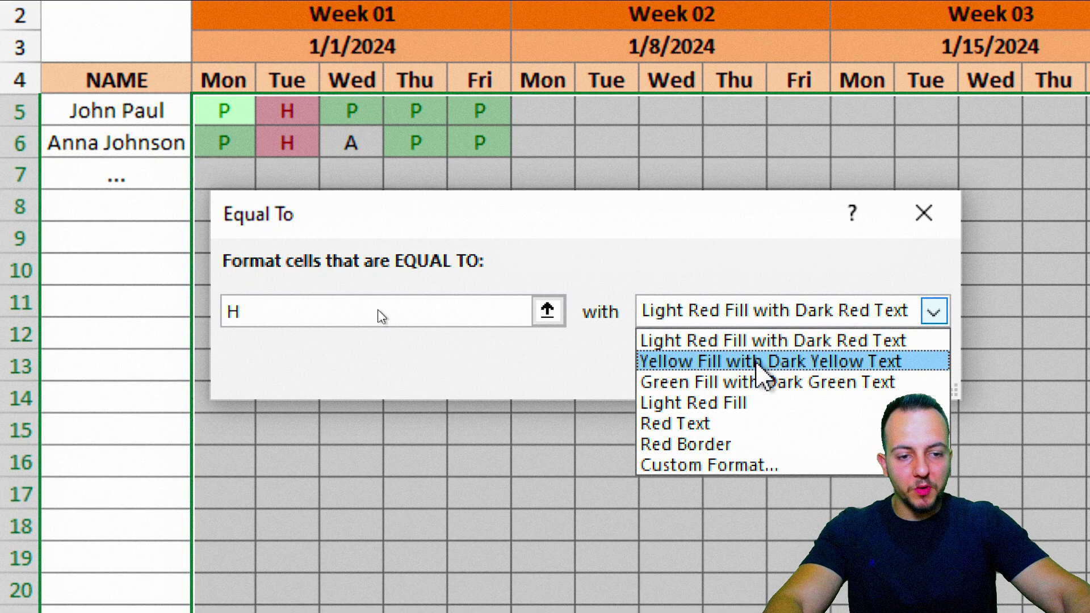
pyautogui.click(748, 362)
pyautogui.click(757, 365)
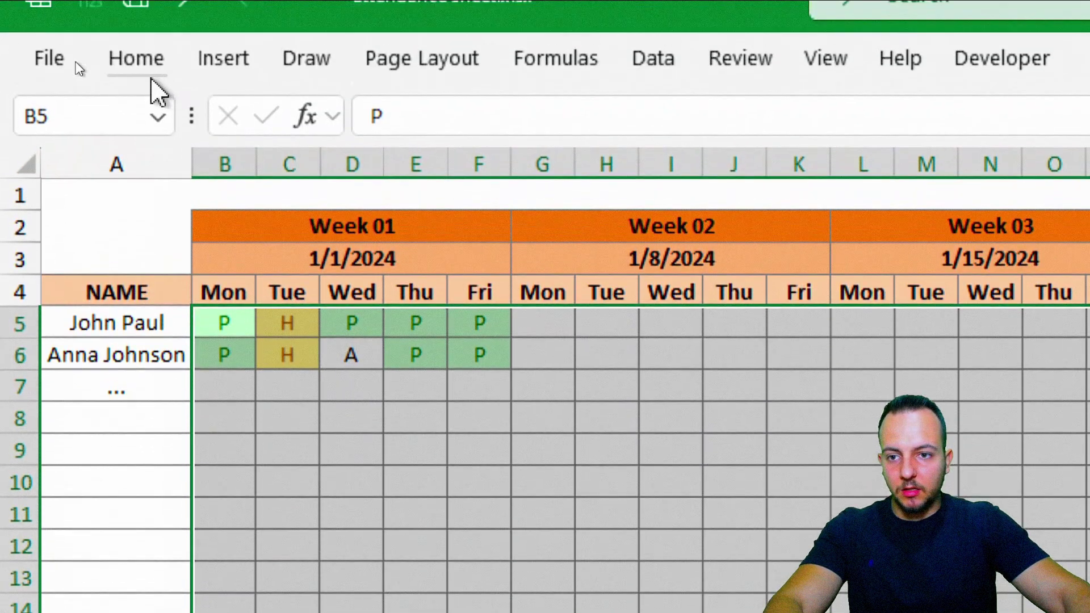
# Add an Equal To rule giving A cells Light Red Fill with Dark Red Text
pyautogui.click(136, 57)
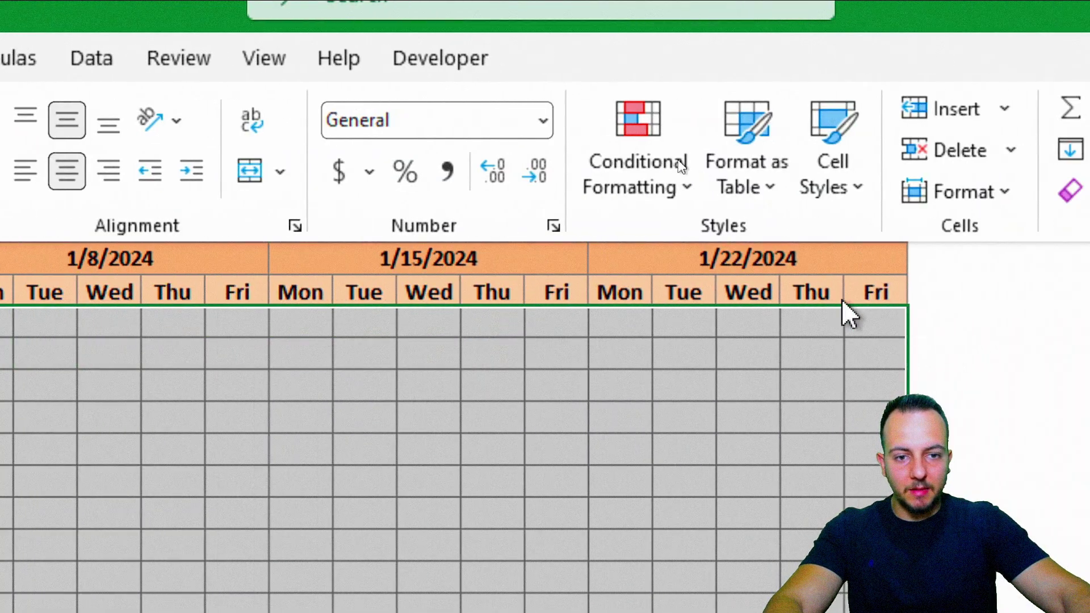
pyautogui.click(642, 181)
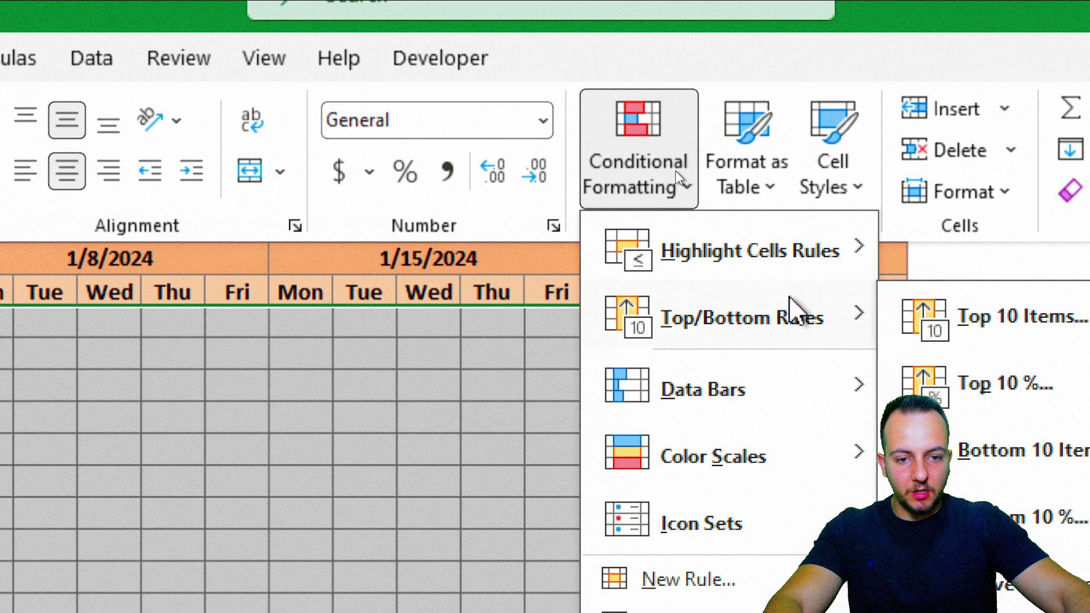
pyautogui.moveTo(815, 263)
pyautogui.click(982, 450)
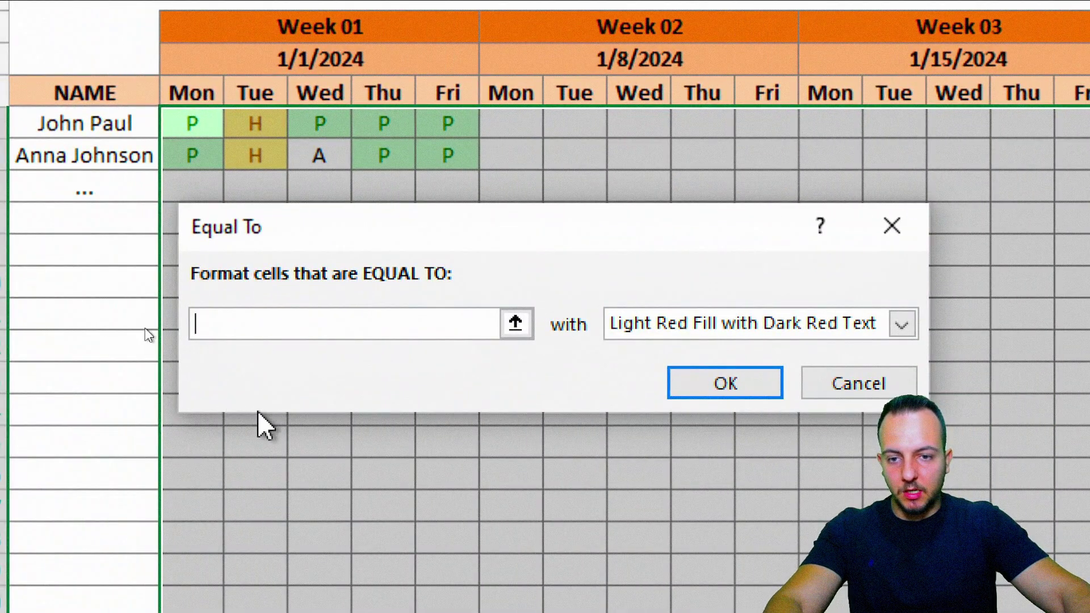
pyautogui.write('A')
pyautogui.click(774, 323)
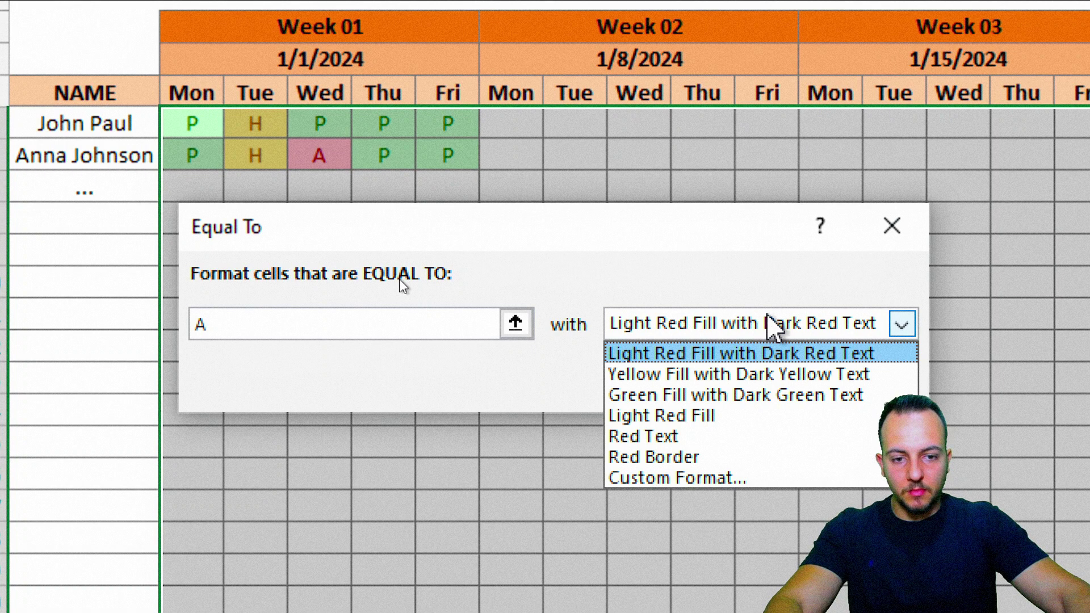
pyautogui.click(695, 358)
pyautogui.click(701, 388)
pyautogui.click(381, 314)
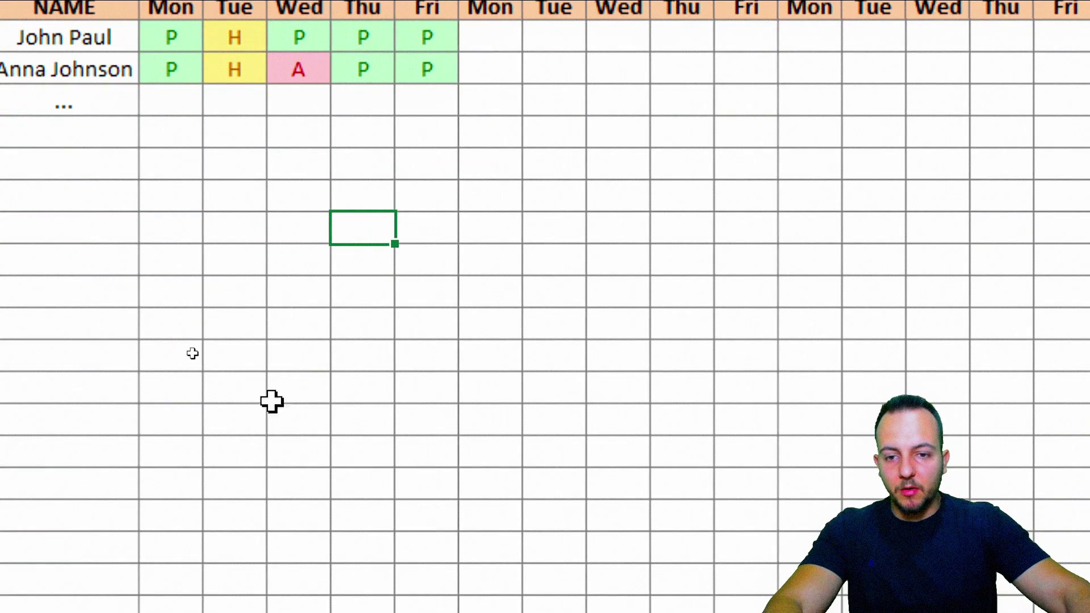
pyautogui.click(228, 311)
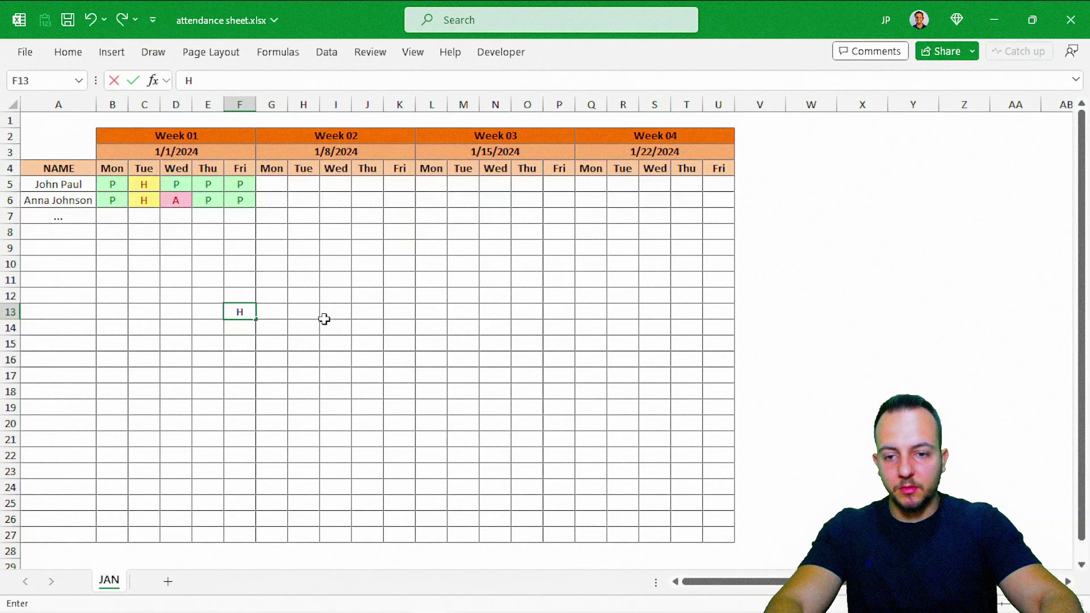
pyautogui.press('Return')
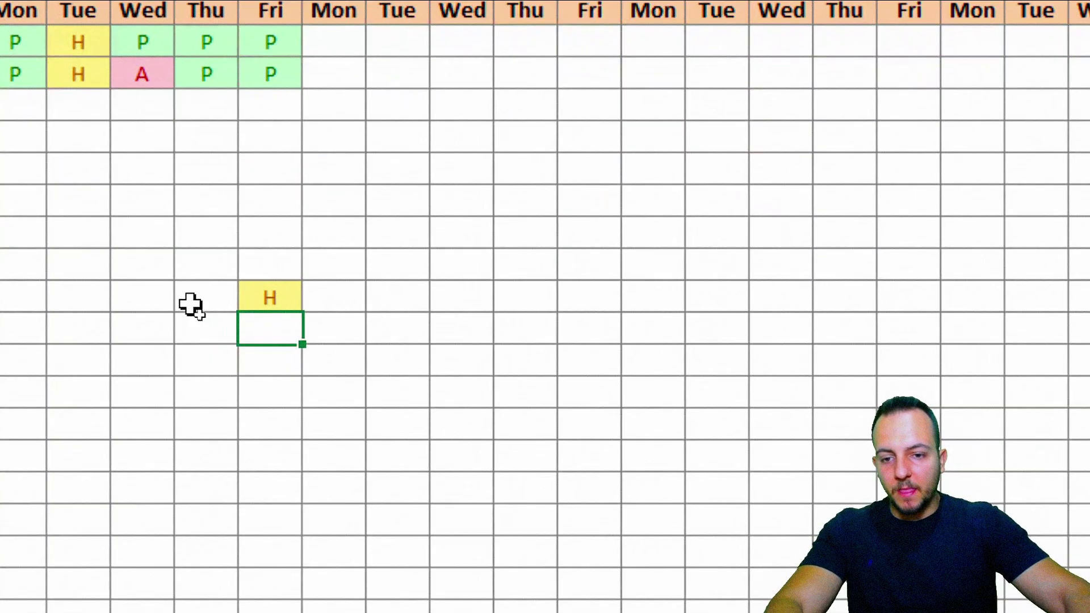
pyautogui.click(233, 306)
pyautogui.click(331, 335)
pyautogui.write('A')
pyautogui.press('Return')
pyautogui.hotkey('ctrl', 'Return')
pyautogui.hotkey('shift', 'Up')
pyautogui.hotkey('shift', 'Up')
pyautogui.press('Delete')
pyautogui.click(407, 352)
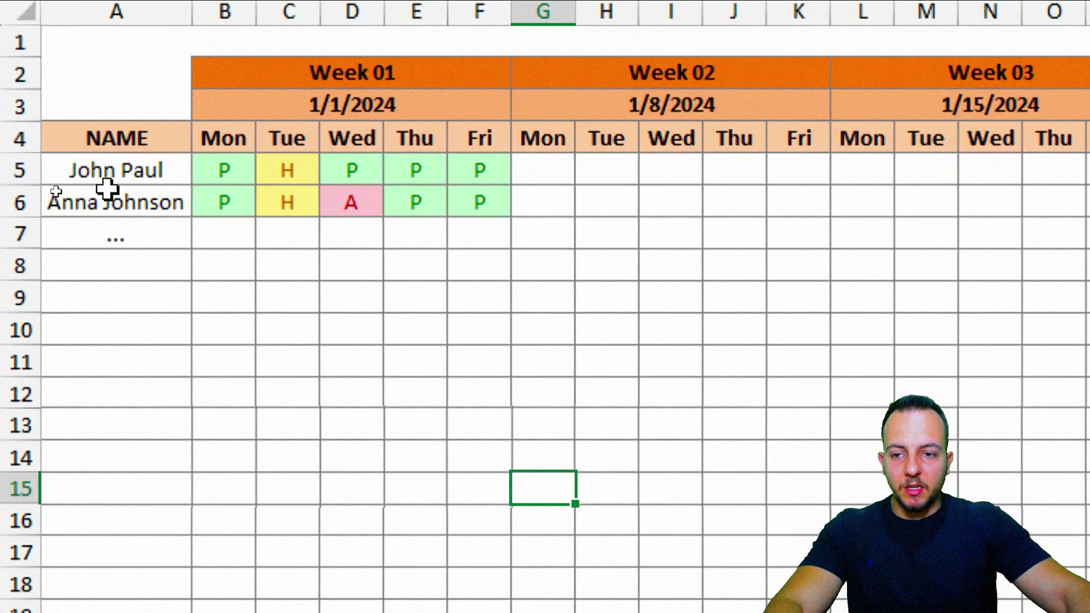
pyautogui.moveTo(55, 188)
pyautogui.mouseDown()
pyautogui.moveTo(295, 273)
pyautogui.moveTo(562, 390)
pyautogui.moveTo(713, 523)
pyautogui.mouseUp()
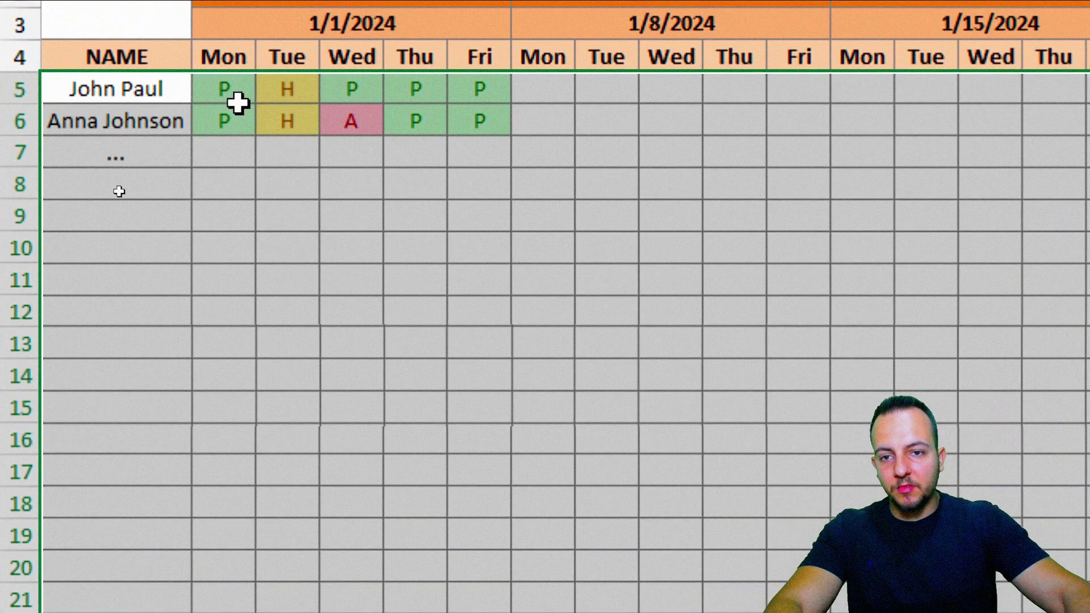
pyautogui.moveTo(234, 69); pyautogui.dragTo(521, 505)
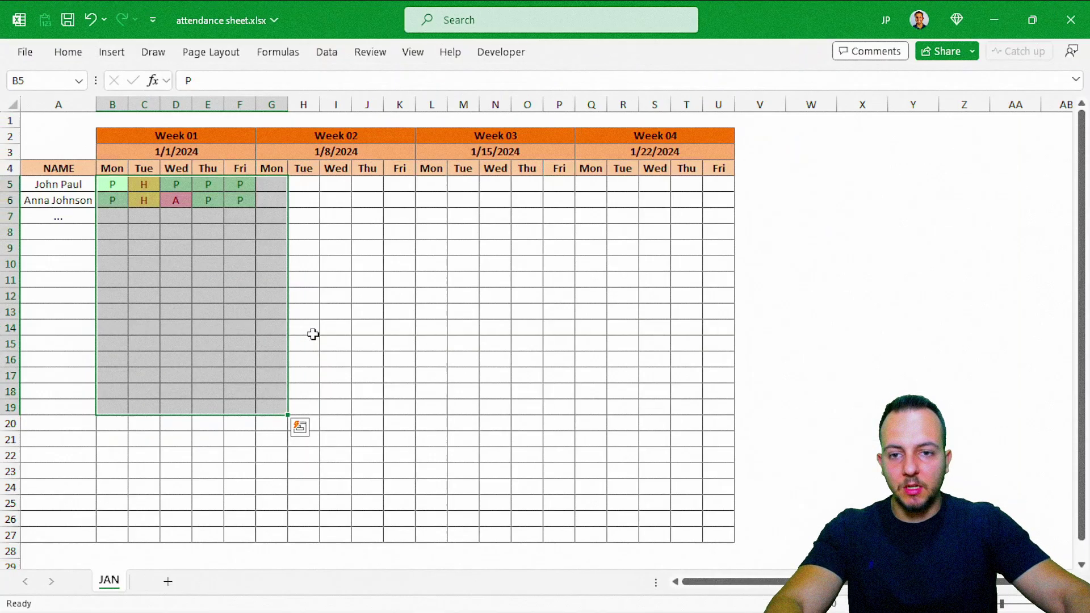
pyautogui.hotkey('ctrl', 'q')
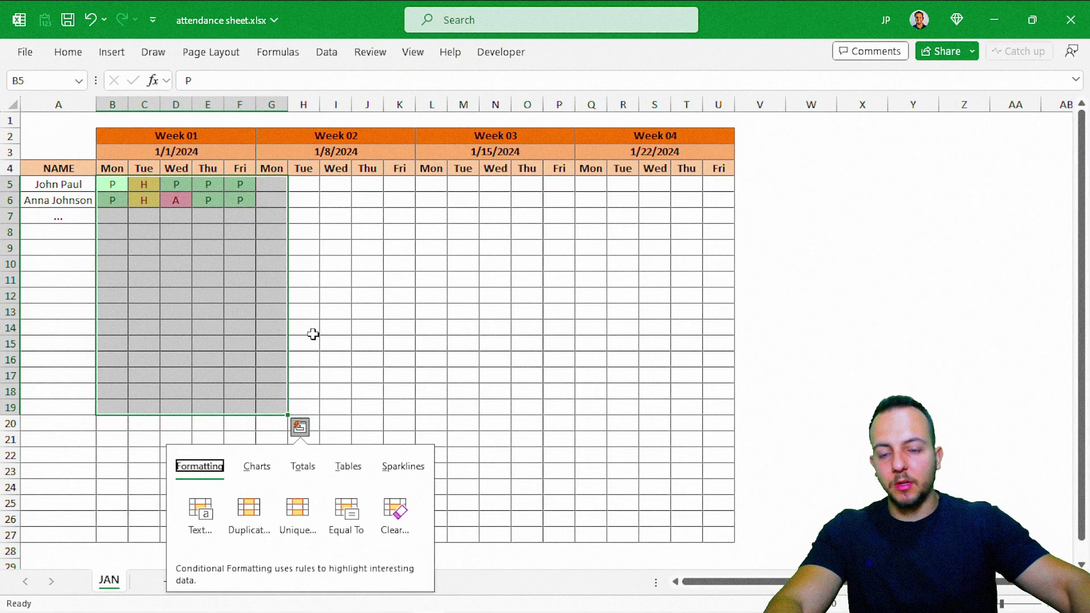
pyautogui.click(337, 311)
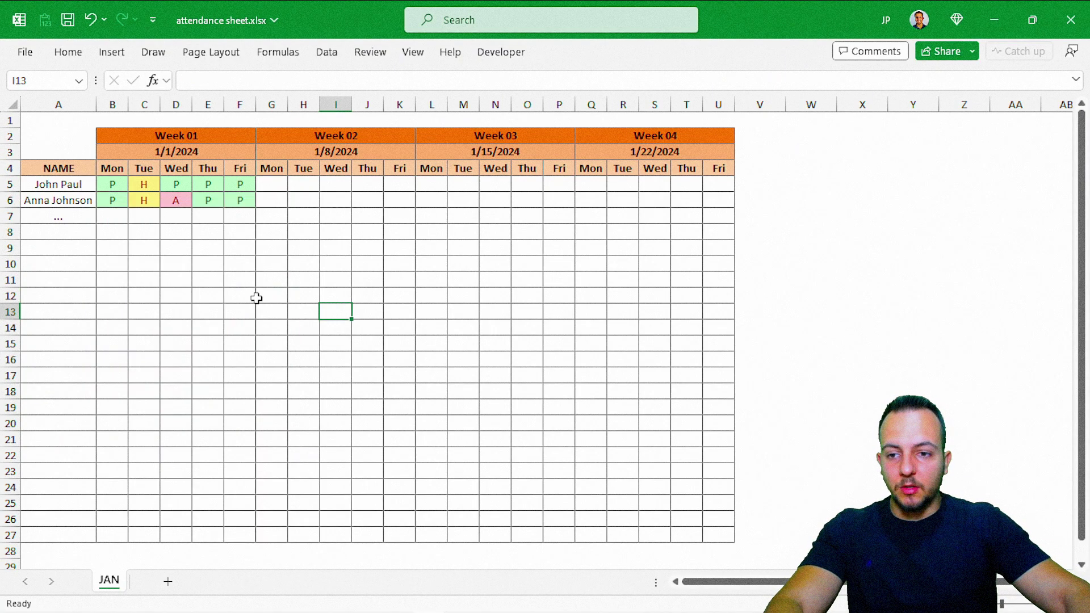
pyautogui.moveTo(84, 186); pyautogui.dragTo(698, 537)
pyautogui.click(721, 233)
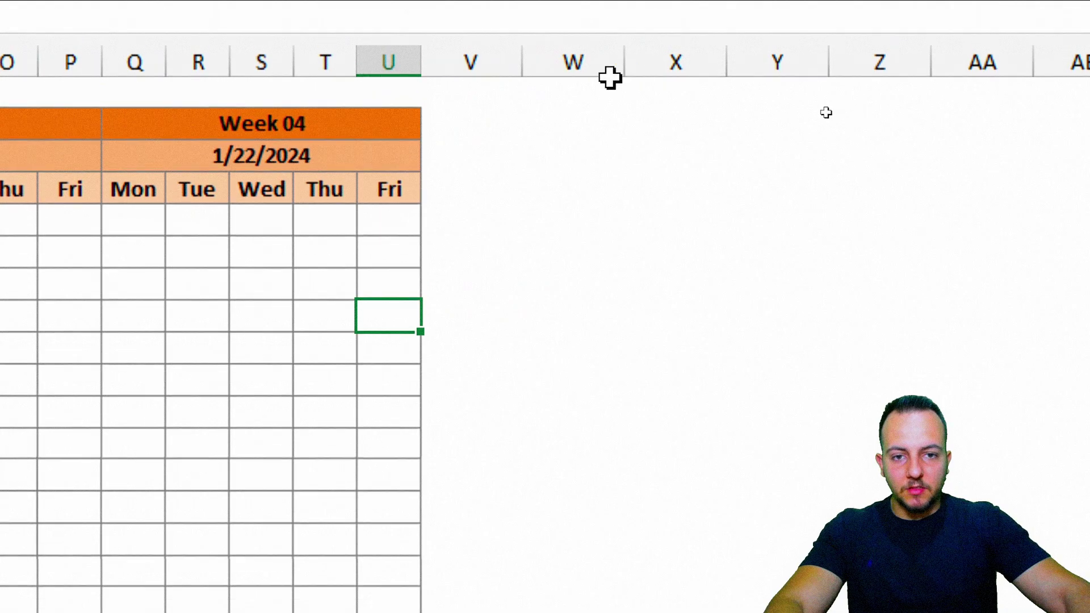
pyautogui.click(820, 104)
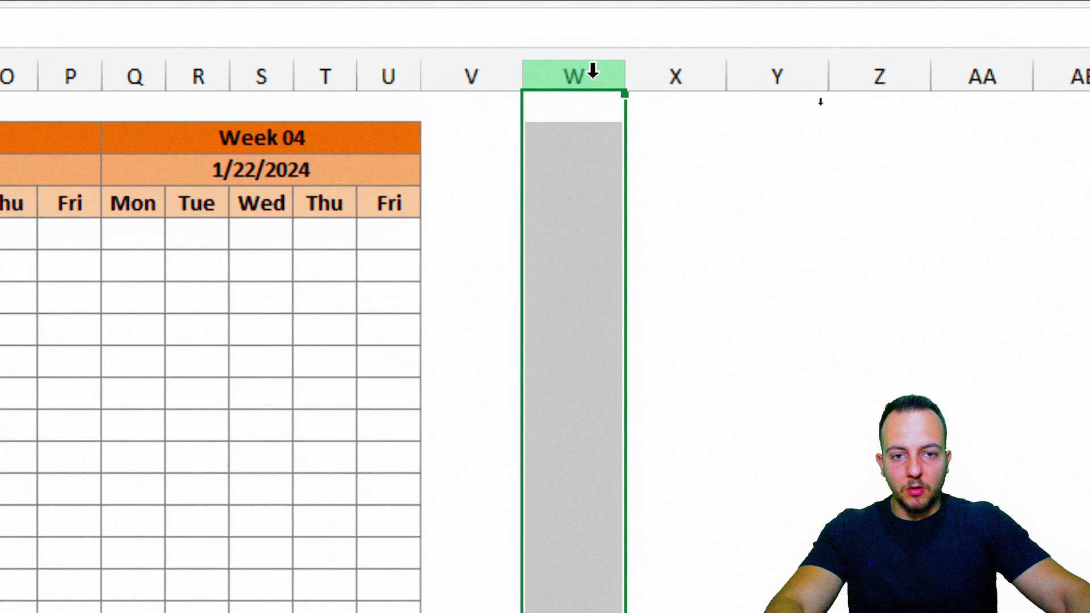
pyautogui.click(568, 196)
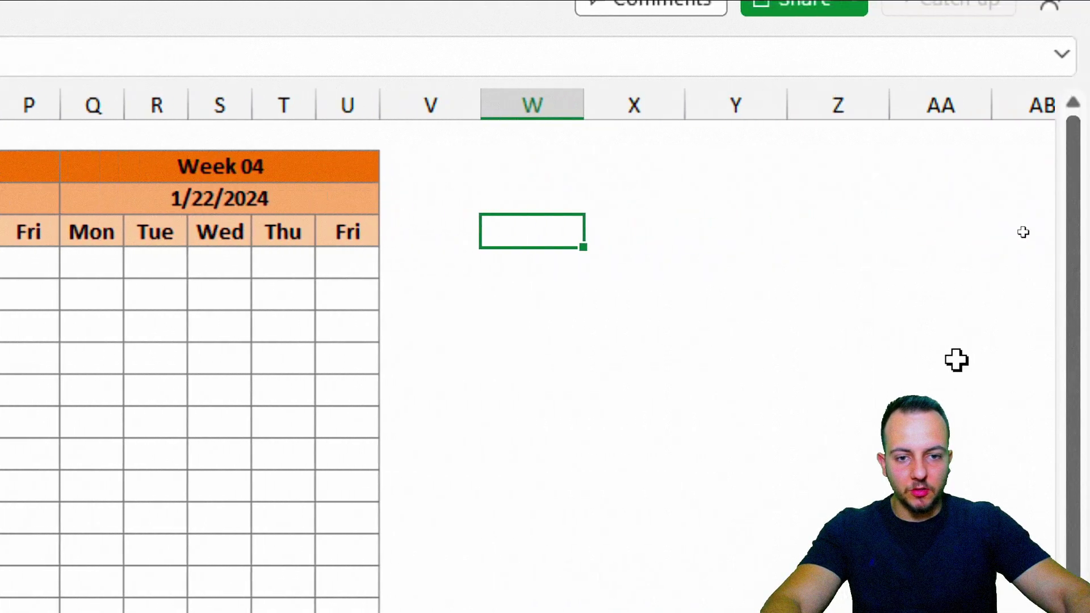
pyautogui.click(545, 101)
pyautogui.click(551, 235)
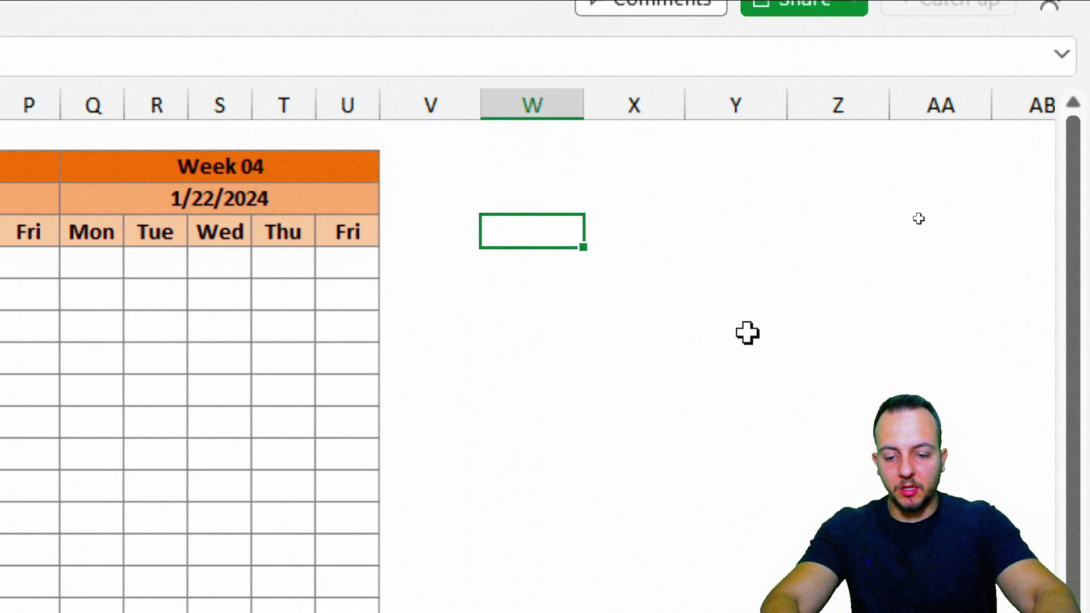
# Enter PRESENCE, ABSENCE and HOLIDAYS in W4:Y4 and select W3:Y4
pyautogui.write('PRESENCE')
pyautogui.press('Tab')
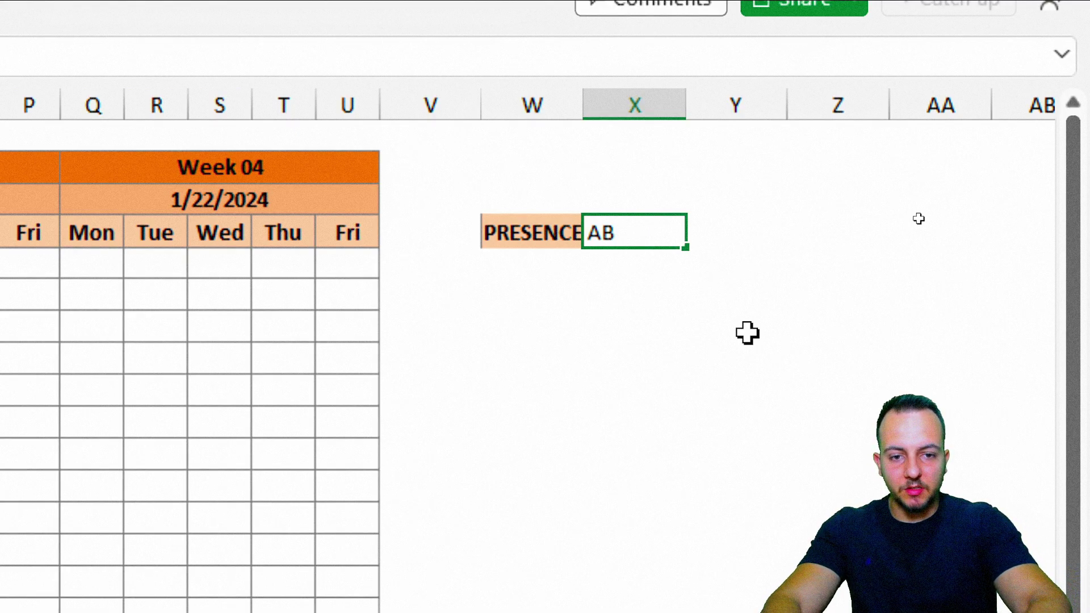
pyautogui.press('Tab')
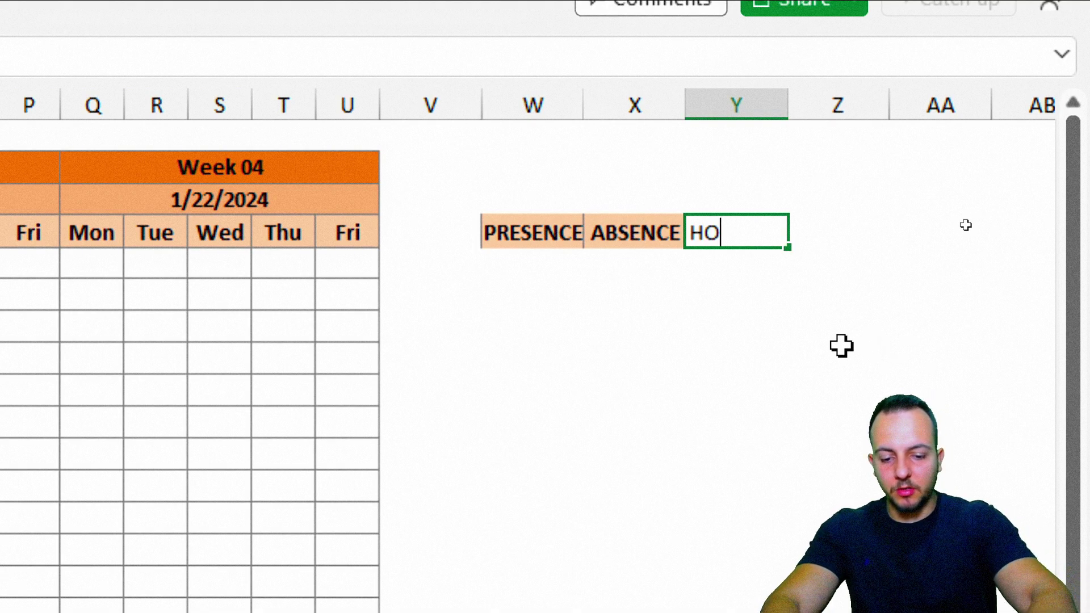
pyautogui.write('HOLIDAYS')
pyautogui.press('Return')
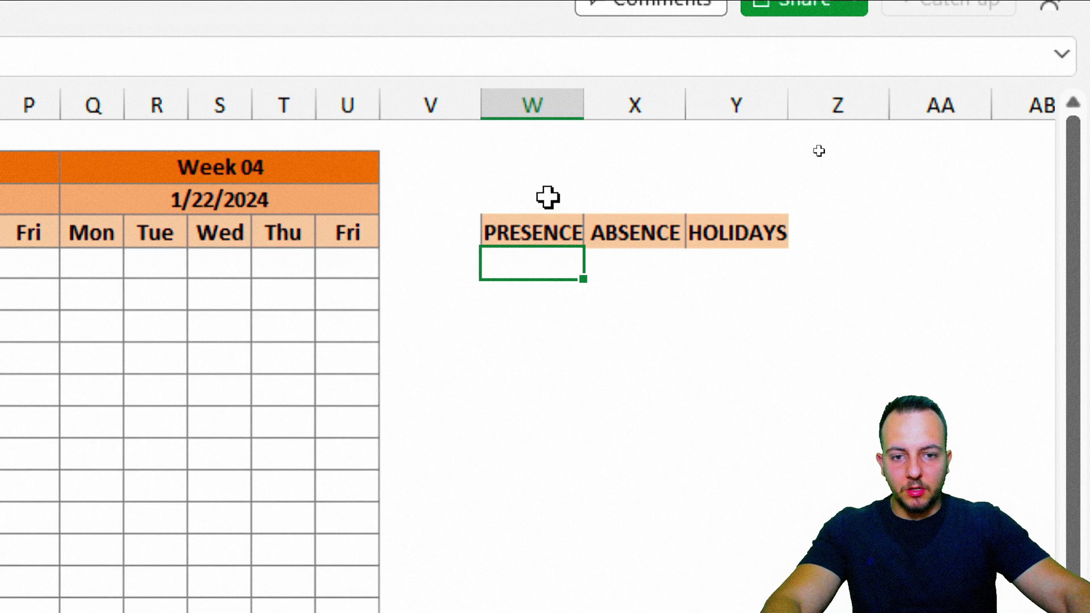
pyautogui.moveTo(544, 191); pyautogui.dragTo(757, 231)
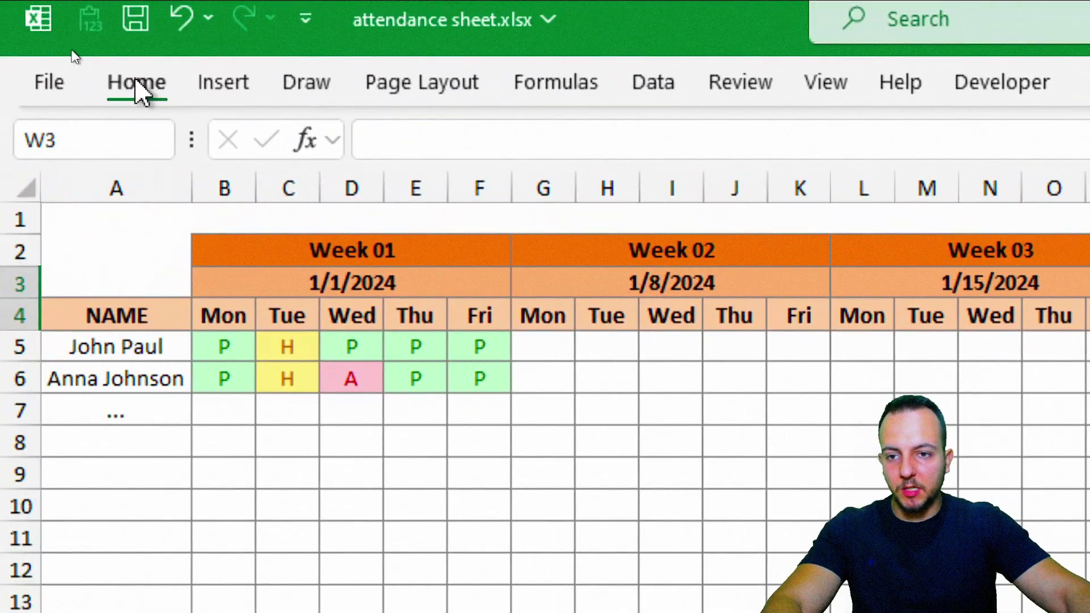
# Give W3:Y4 all borders, bold and middle alignment, and widen columns W to Y
pyautogui.click(139, 83)
pyautogui.click(393, 195)
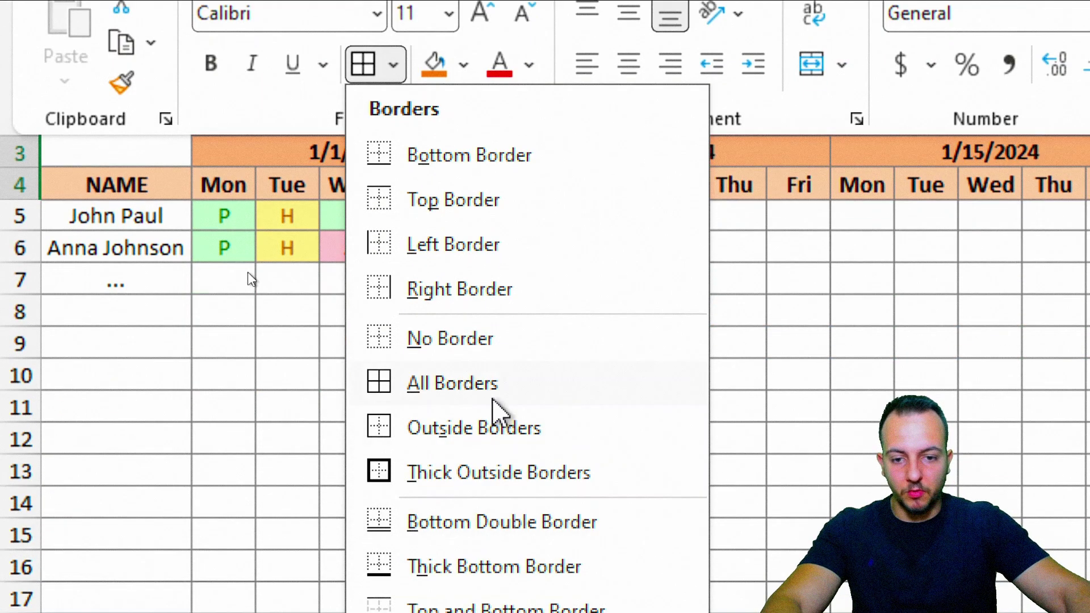
pyautogui.click(499, 514)
pyautogui.click(211, 217)
pyautogui.click(628, 168)
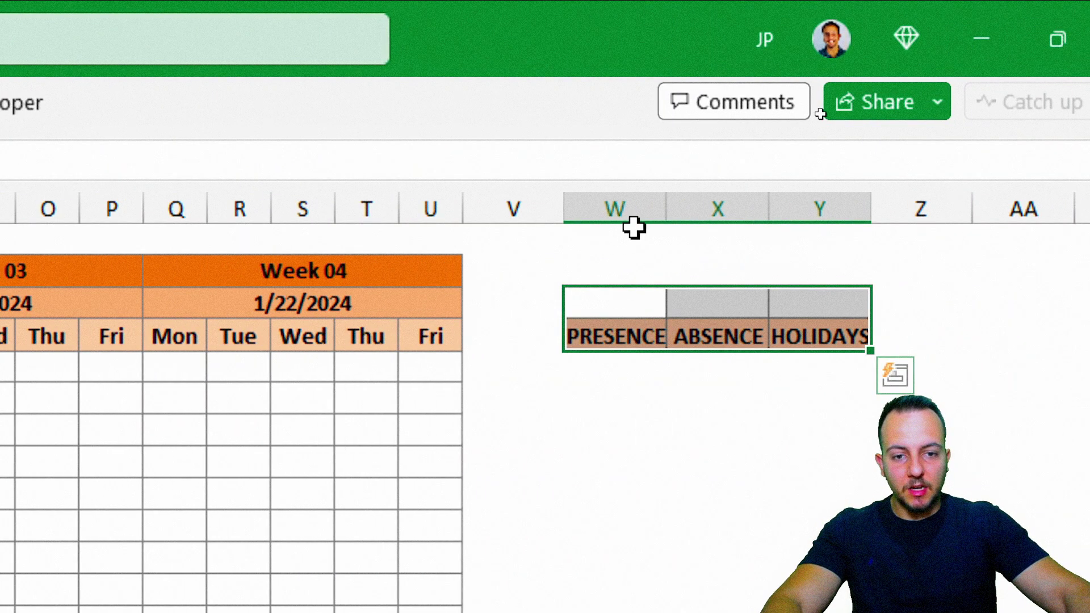
pyautogui.moveTo(640, 207); pyautogui.dragTo(817, 207)
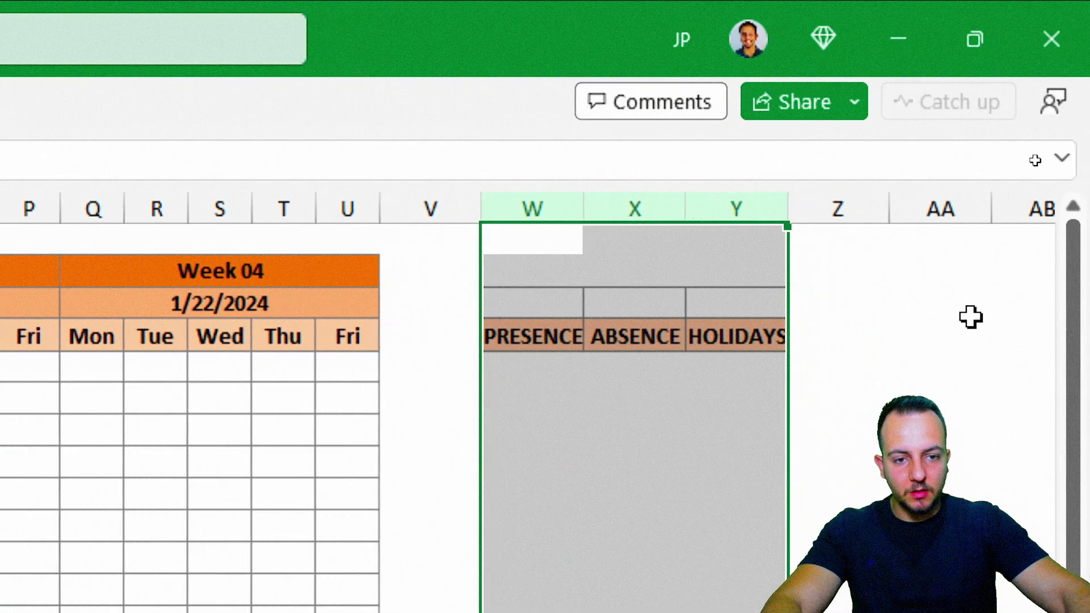
pyautogui.moveTo(685, 209); pyautogui.dragTo(722, 208)
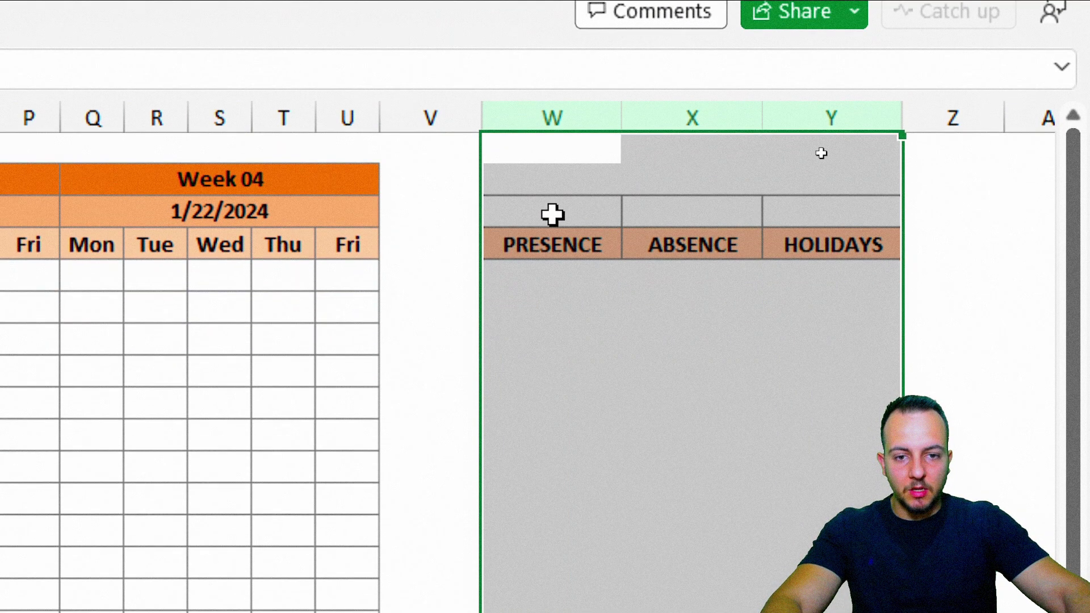
# Merge W3:Y3 into a single cell above the three headers
pyautogui.click(540, 312)
pyautogui.moveTo(539, 221); pyautogui.dragTo(823, 204)
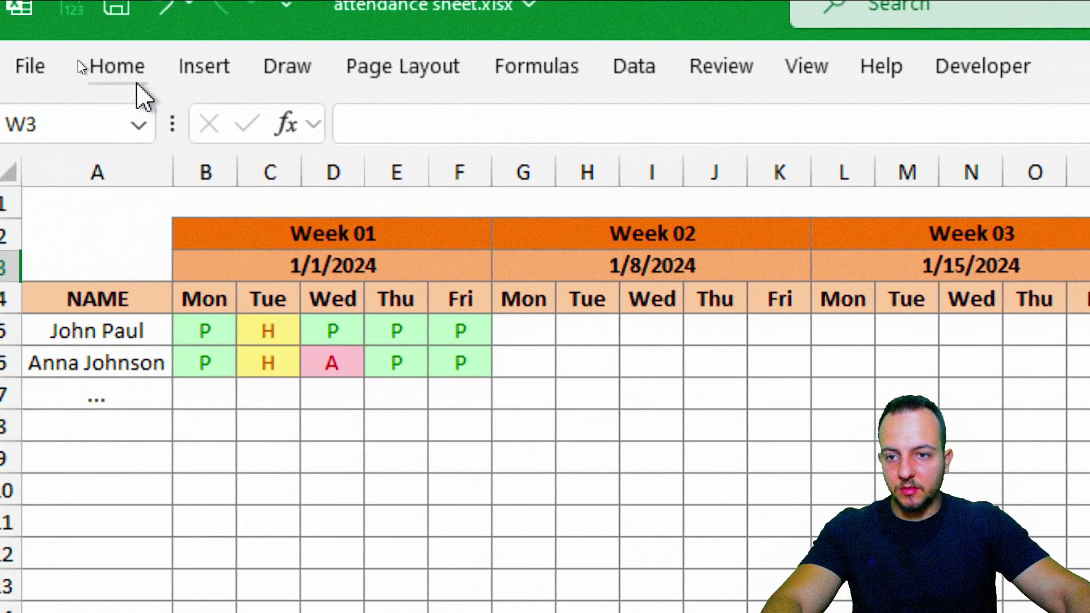
pyautogui.click(136, 74)
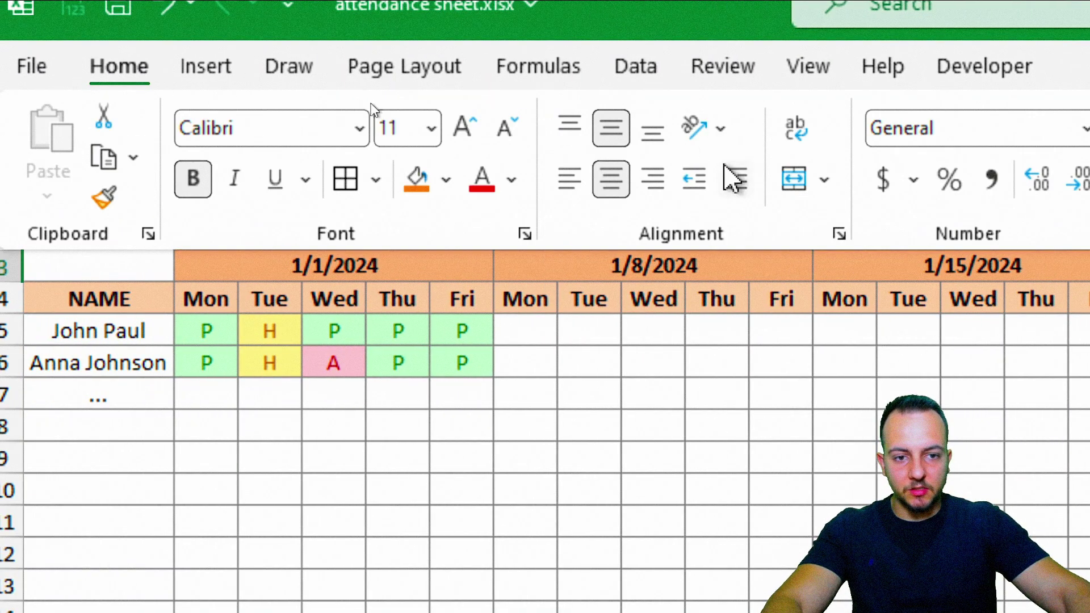
pyautogui.click(794, 178)
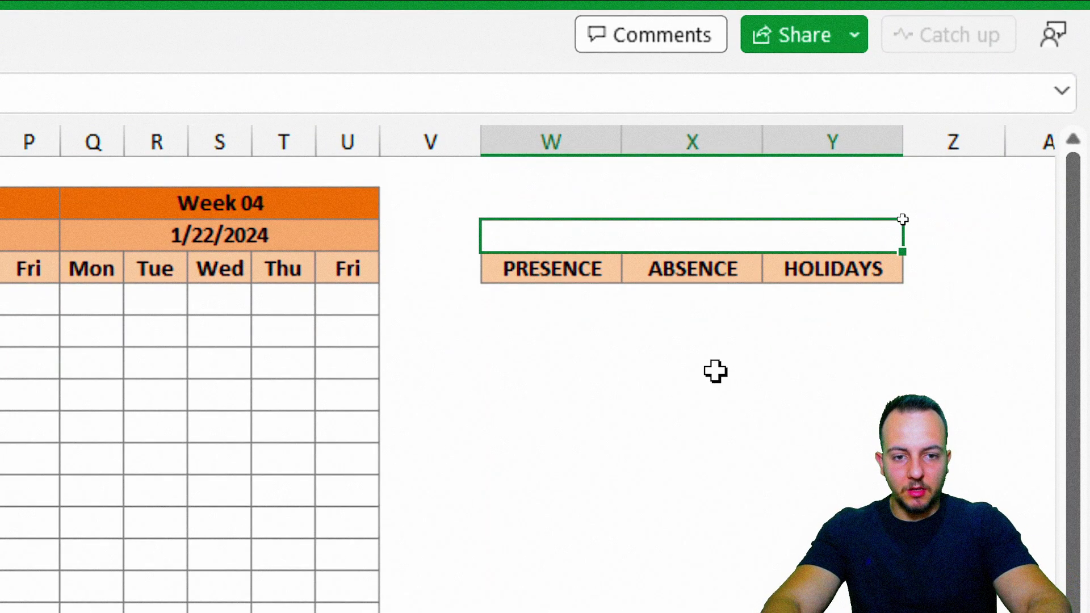
# Enter TOTAL in the merged W3:Y3 cell and reselect it
pyautogui.write('TOTAL')
pyautogui.press('Return')
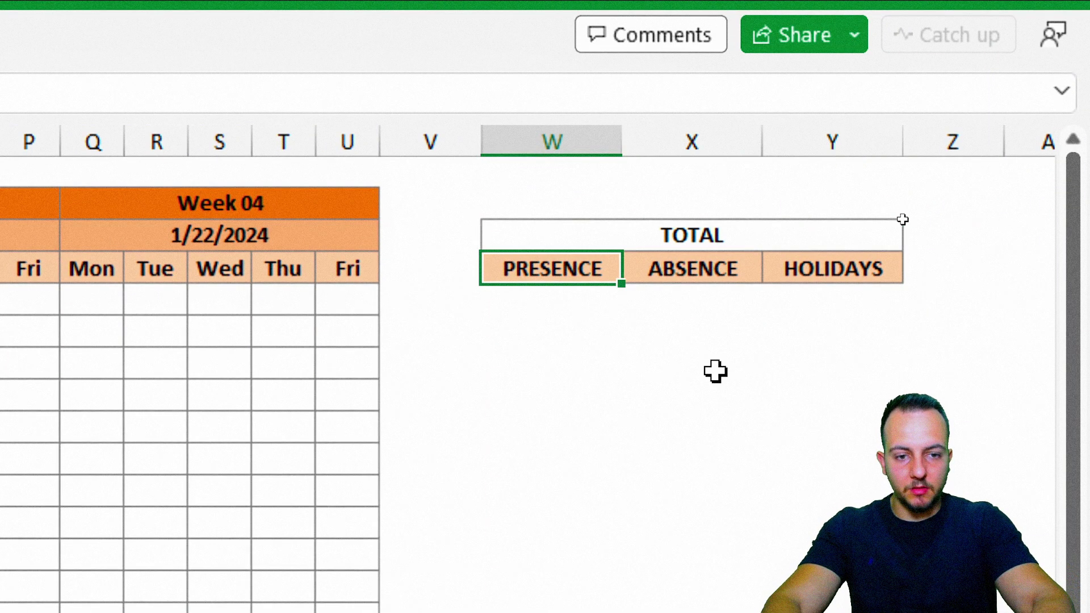
pyautogui.click(716, 238)
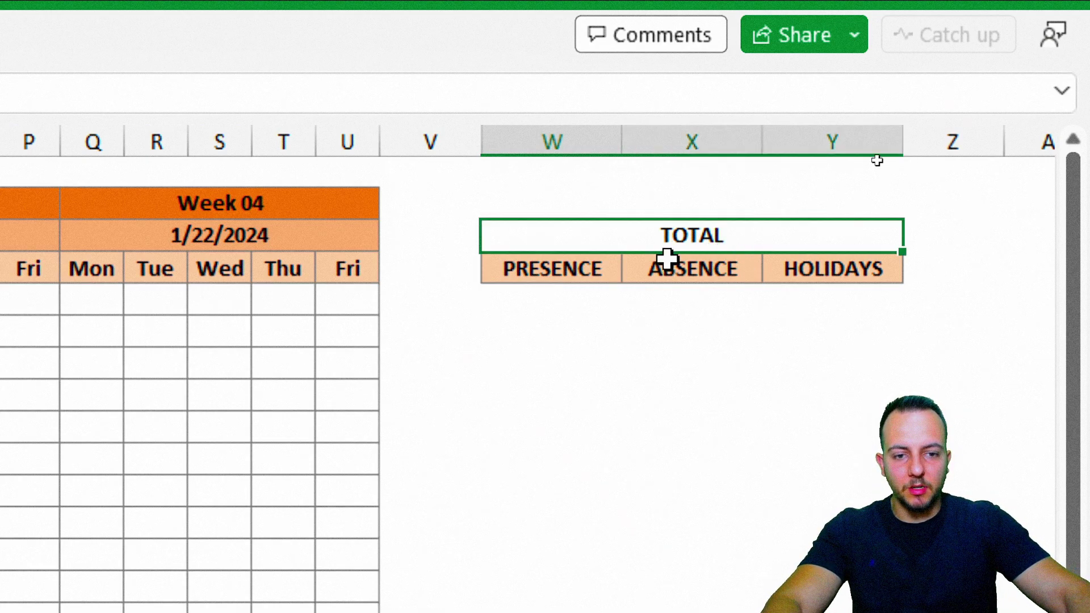
pyautogui.click(582, 141)
pyautogui.click(574, 271)
pyautogui.click(584, 301)
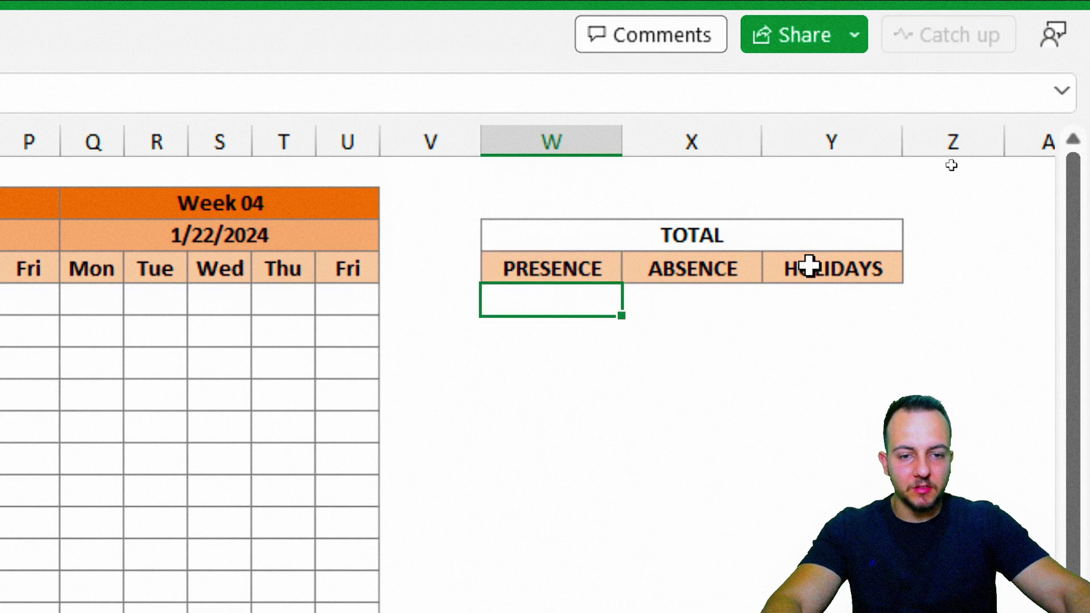
pyautogui.click(691, 239)
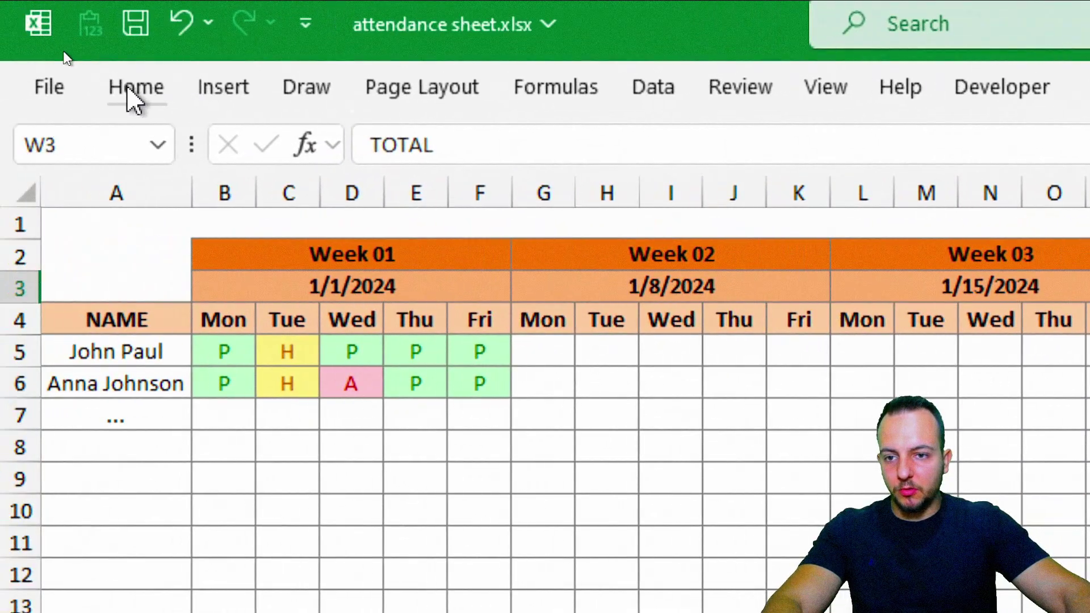
pyautogui.click(135, 96)
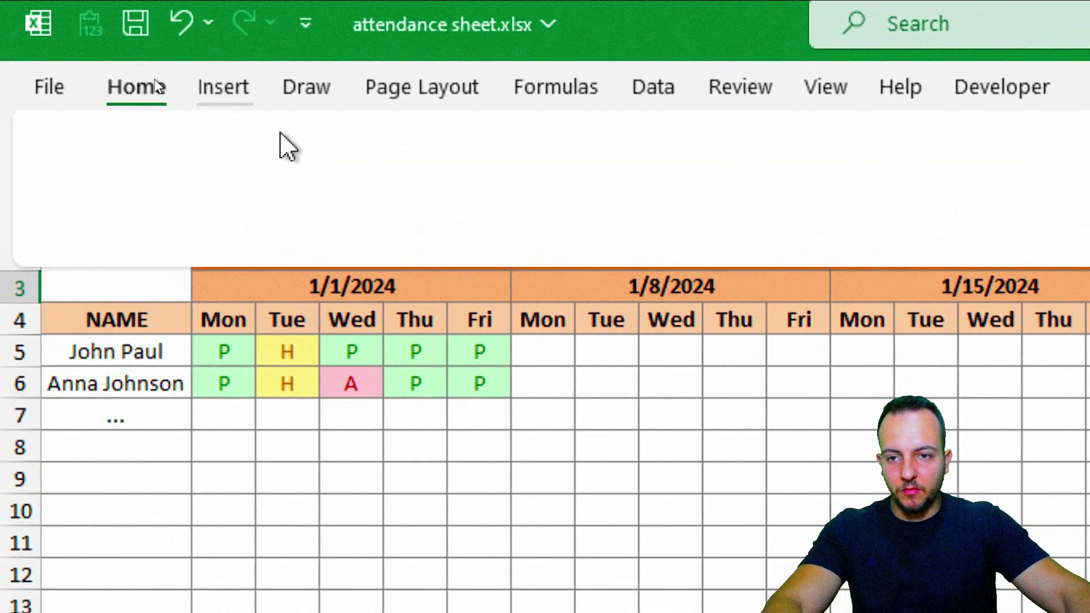
# Fill TOTAL light orange and apply All Borders down columns W to Y
pyautogui.click(464, 204)
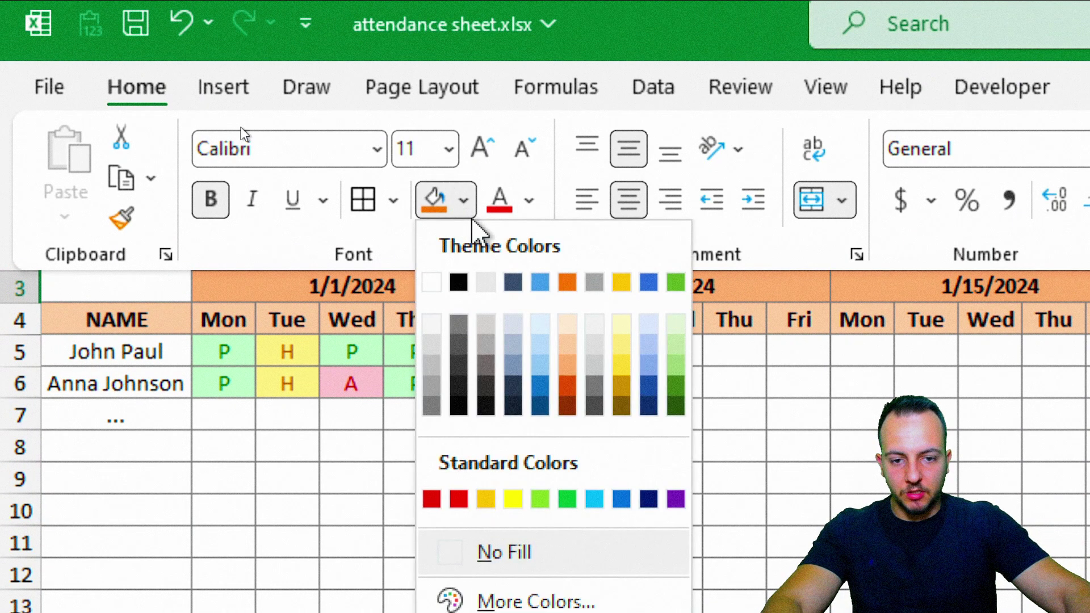
pyautogui.click(570, 366)
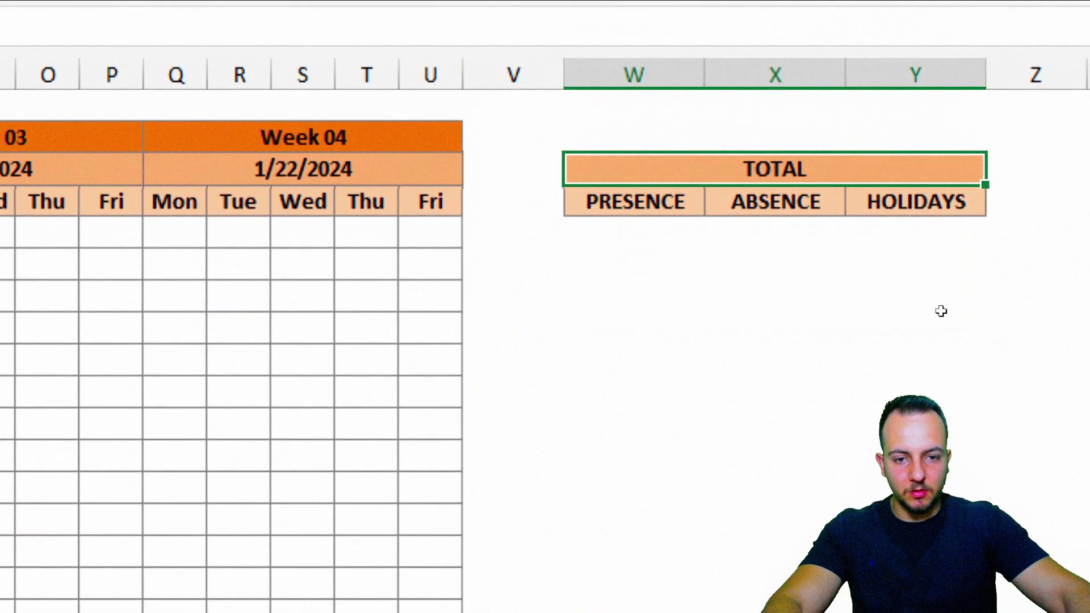
pyautogui.click(687, 447)
pyautogui.moveTo(720, 166); pyautogui.dragTo(728, 505)
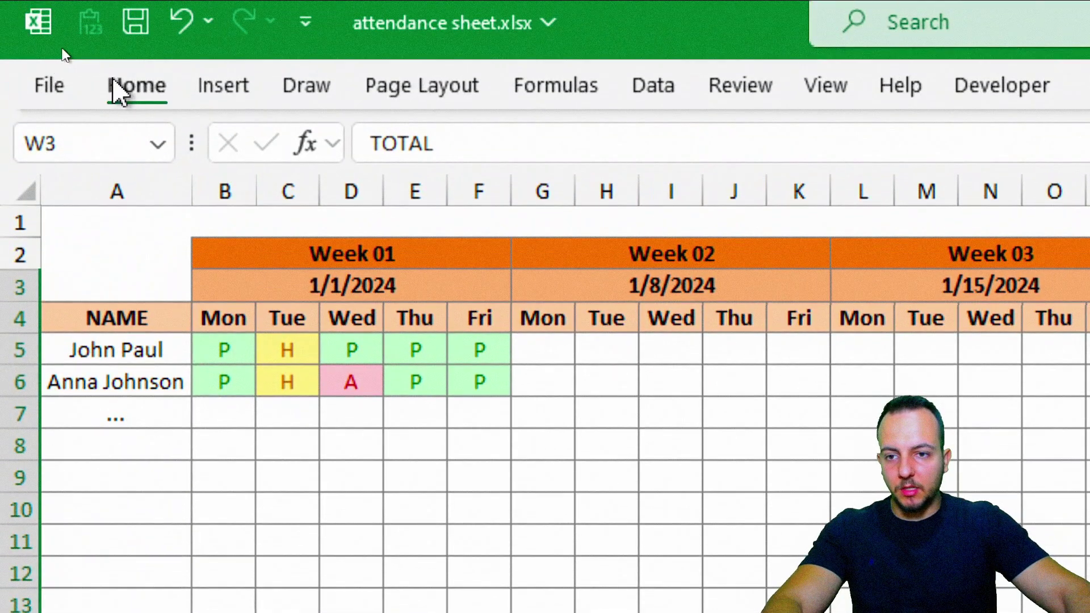
pyautogui.click(137, 85)
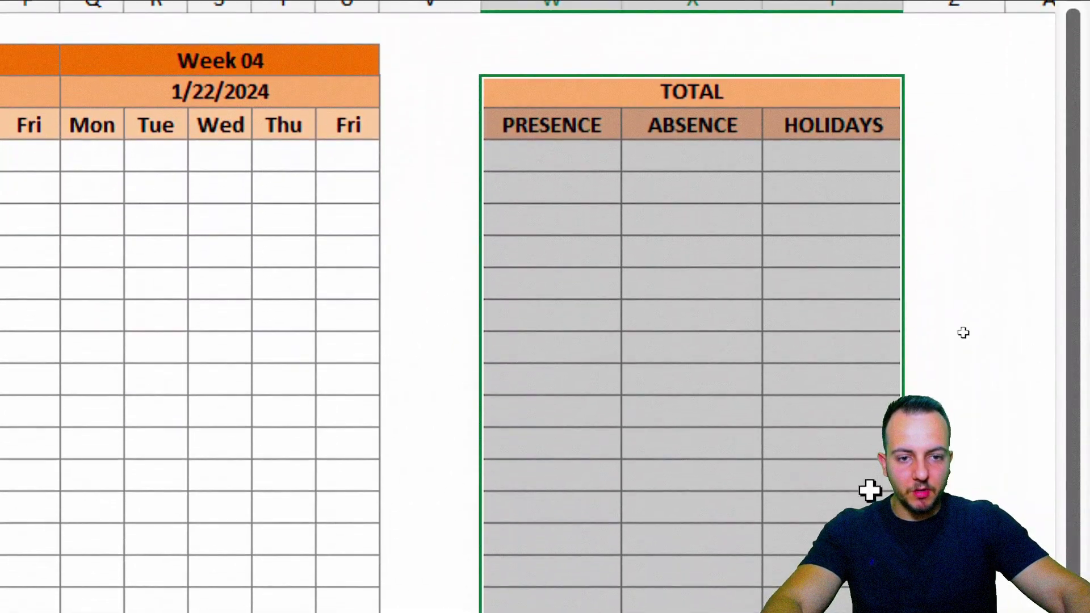
pyautogui.click(543, 155)
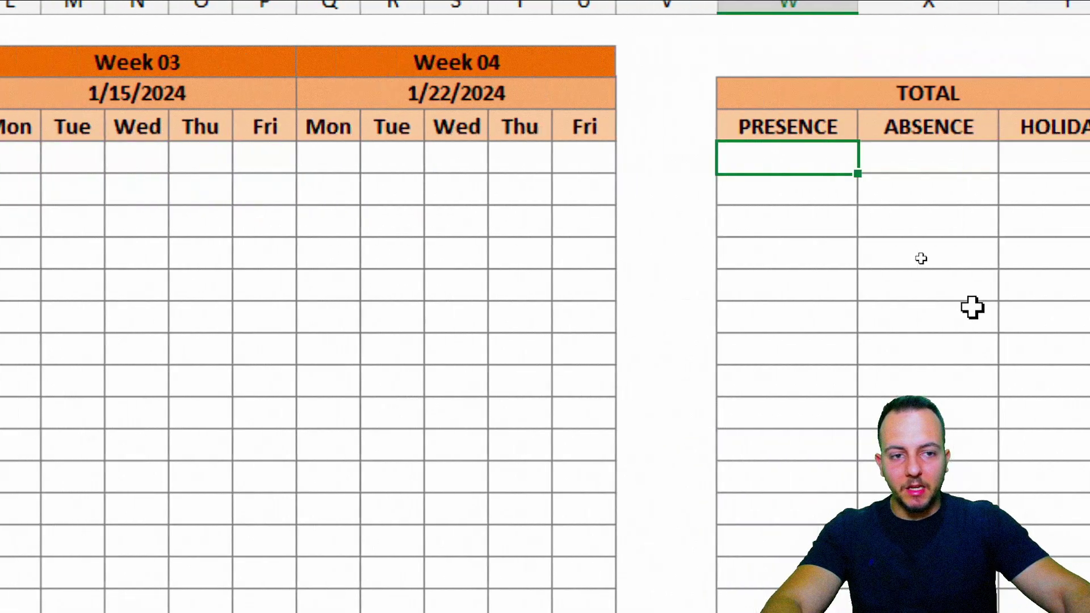
# Enter =COUNTIF(B5:U5,"P") in W5 for the first PRESENCE total
pyautogui.write('COUNT')
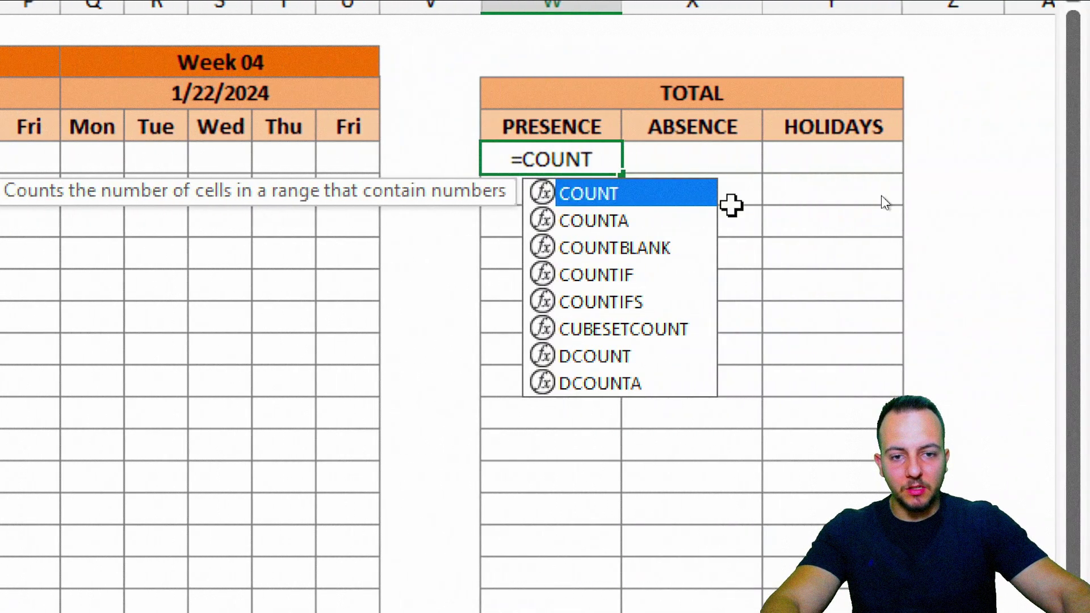
pyautogui.write('IF')
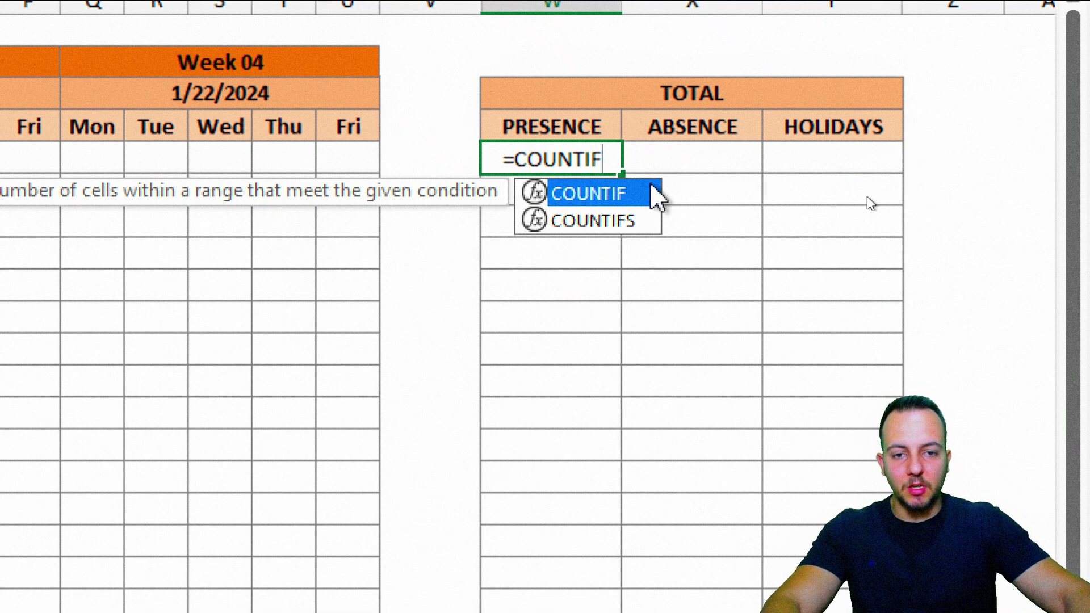
pyautogui.doubleClick(609, 195)
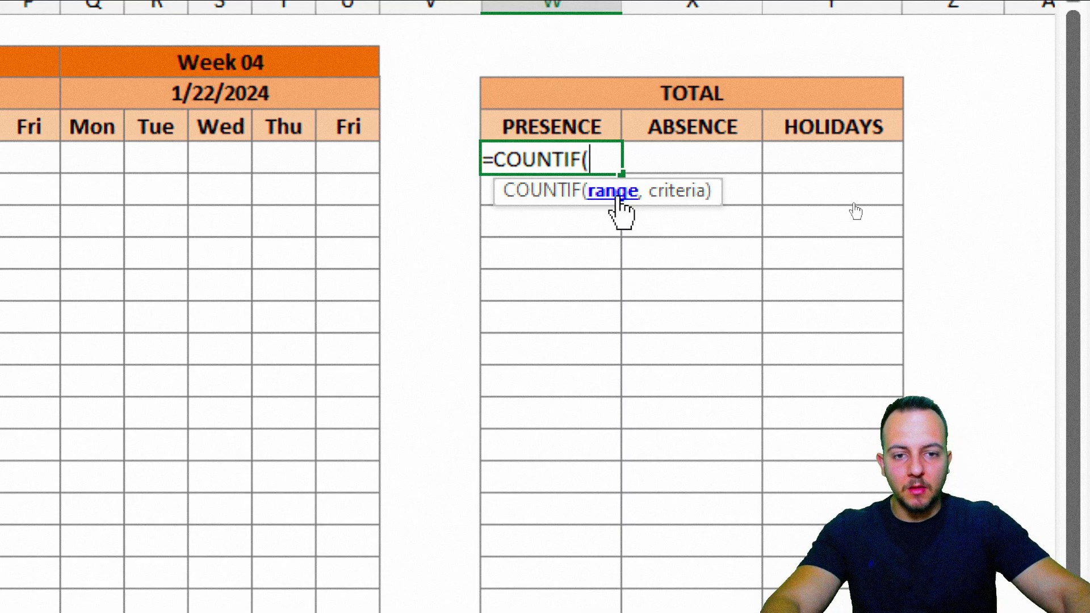
pyautogui.hscroll(-5, 102, 226)
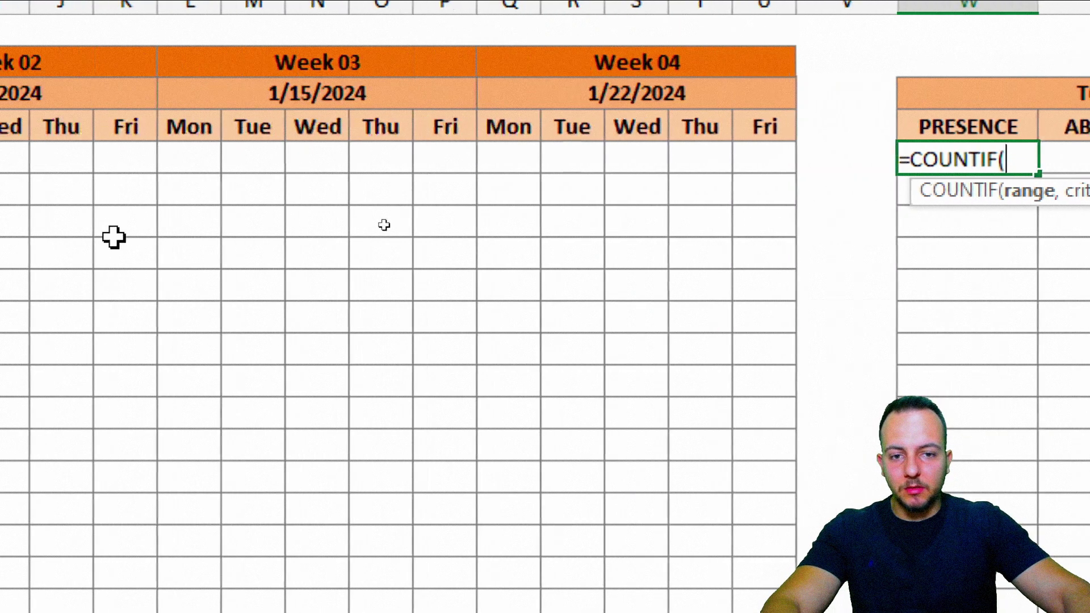
pyautogui.moveTo(181, 173); pyautogui.dragTo(920, 149)
pyautogui.hscroll(-4, 503, 153)
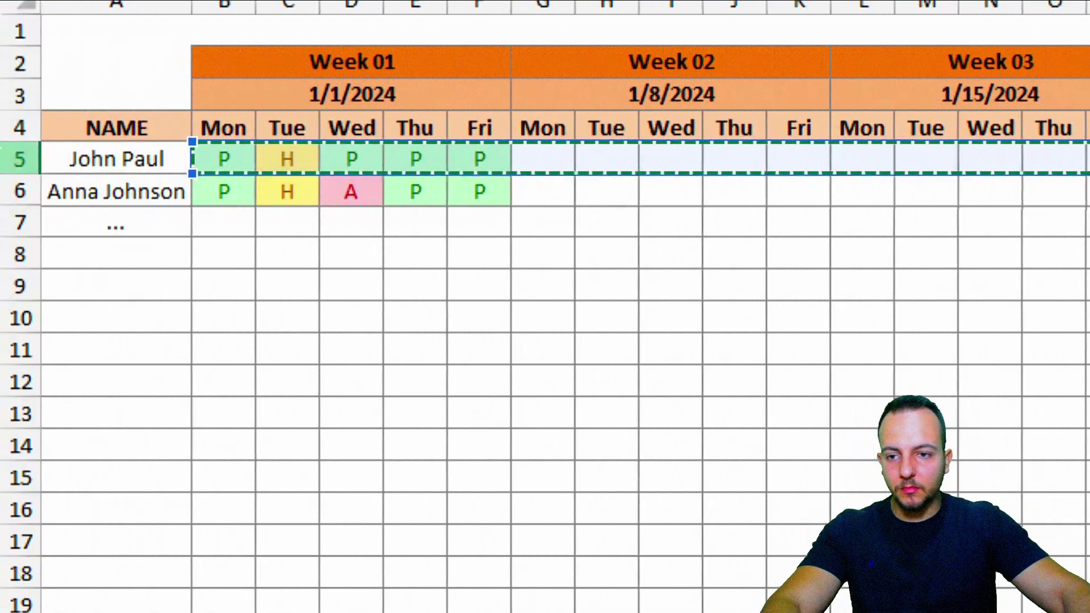
pyautogui.hscroll(5, 948, 379)
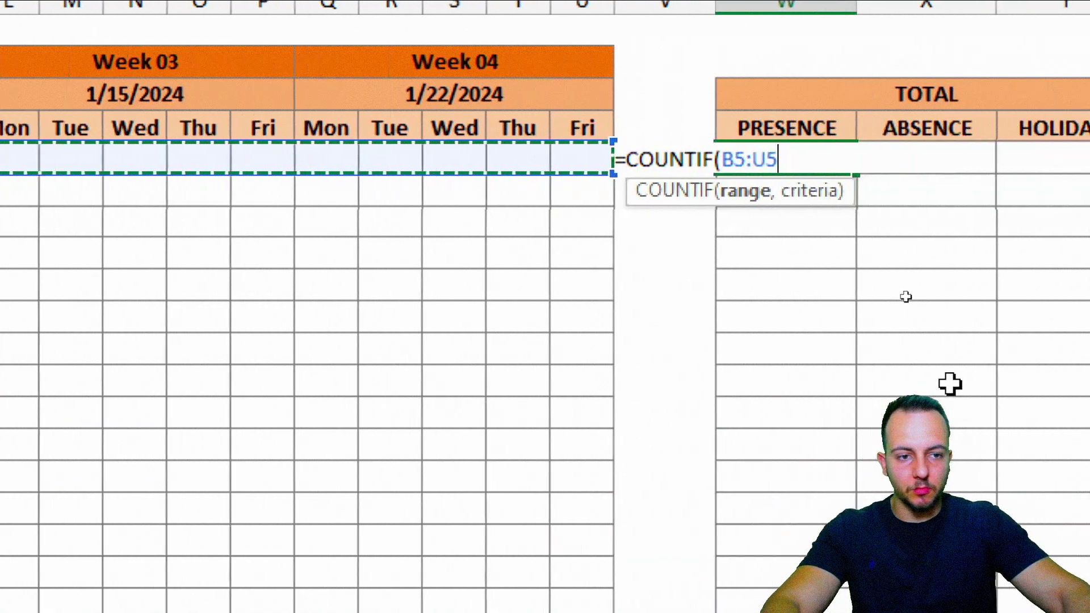
pyautogui.write(',')
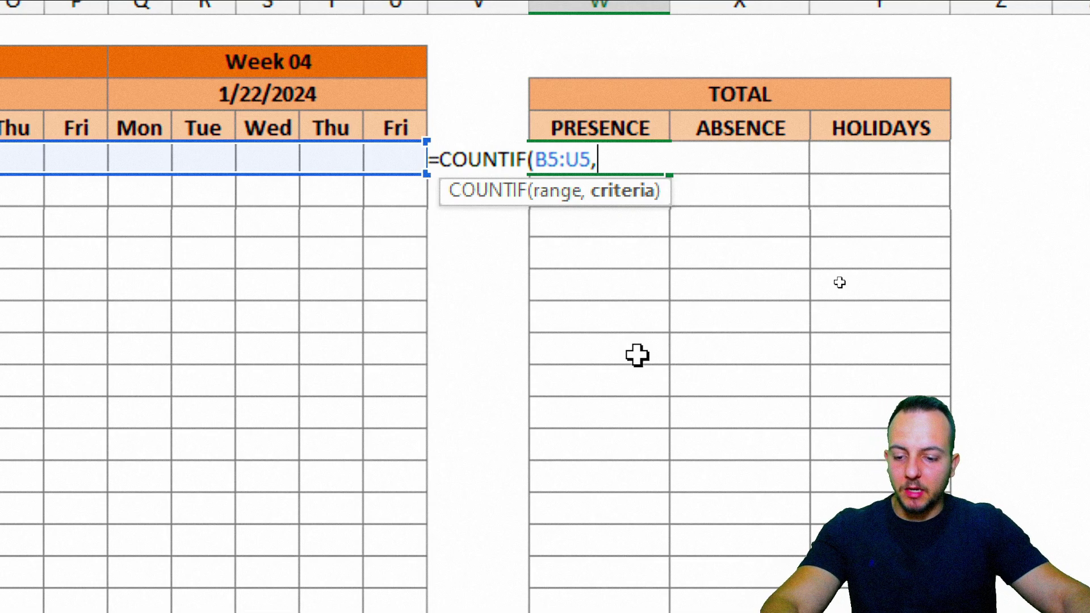
pyautogui.write('"P"')
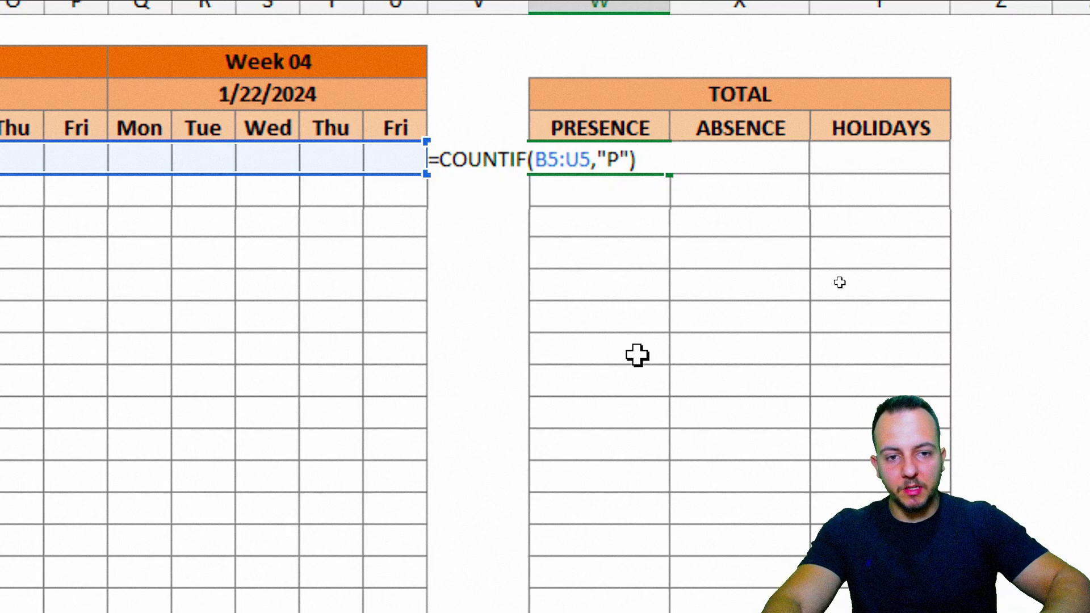
pyautogui.press('Return')
# Fill the PRESENCE formula down column W for every row
pyautogui.click(645, 169)
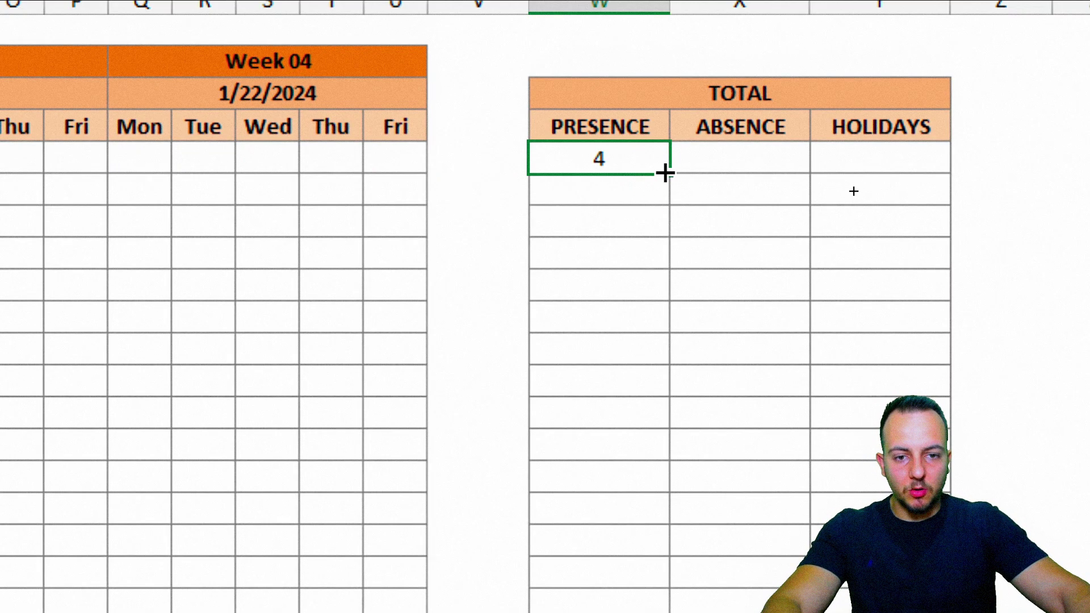
pyautogui.moveTo(665, 173); pyautogui.dragTo(652, 540)
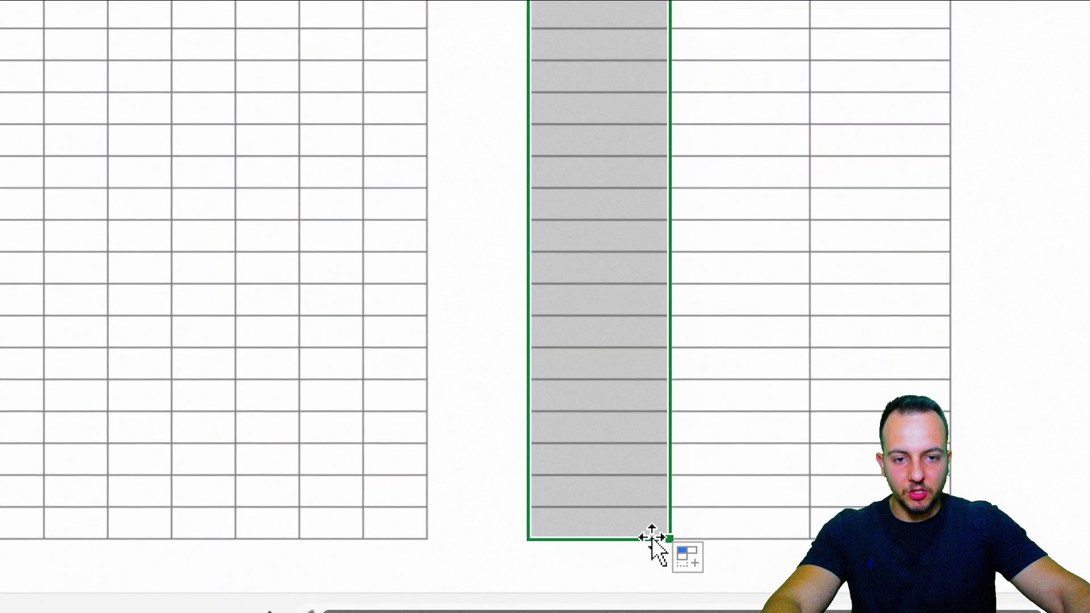
pyautogui.scroll(3, 594, 78)
pyautogui.scroll(2, 594, 78)
pyautogui.click(630, 290)
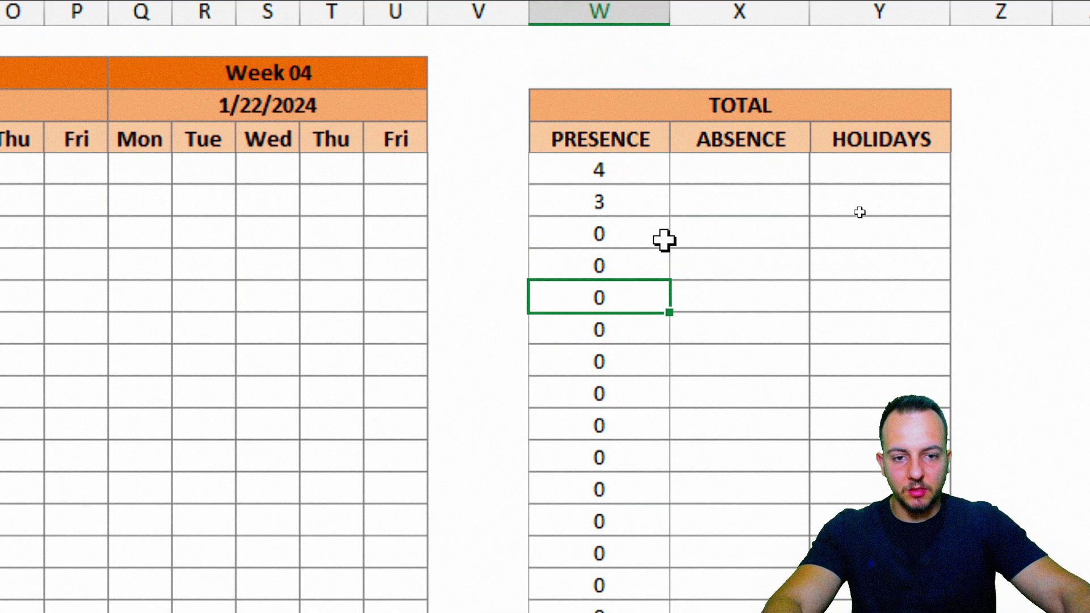
pyautogui.click(747, 172)
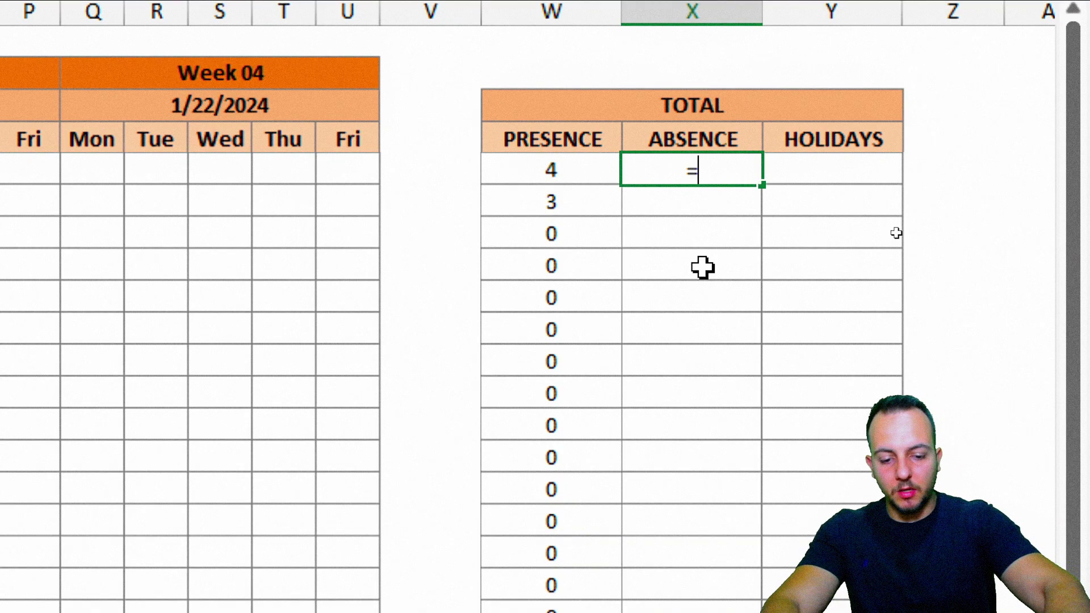
# Enter =COUNTIF(B5:U5,"A") in X5 for the first ABSENCE total
pyautogui.write('=COUNTIF(')
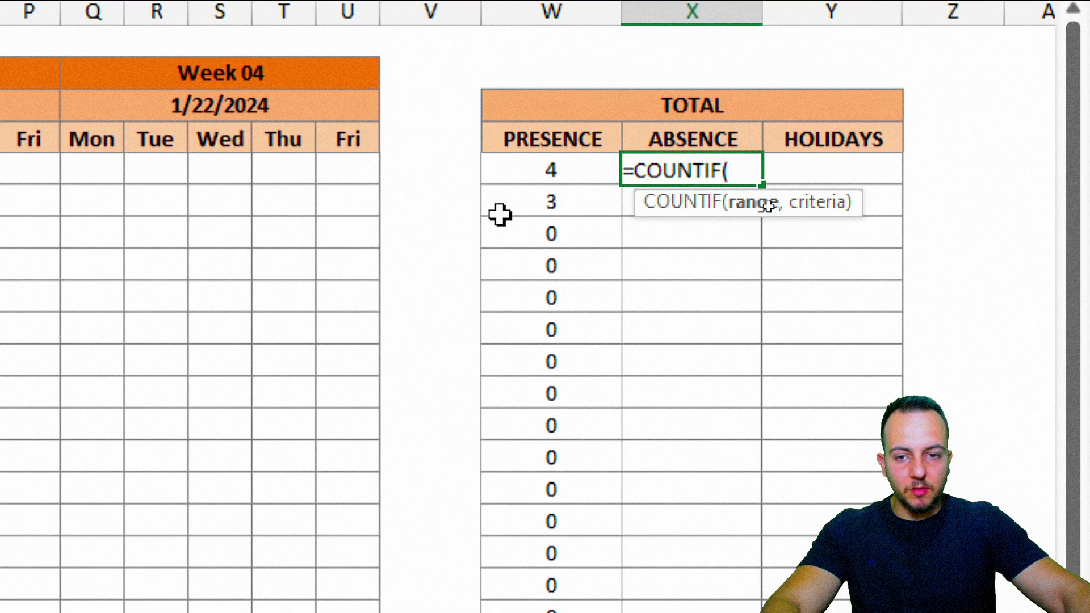
pyautogui.moveTo(353, 156); pyautogui.dragTo(167, 173)
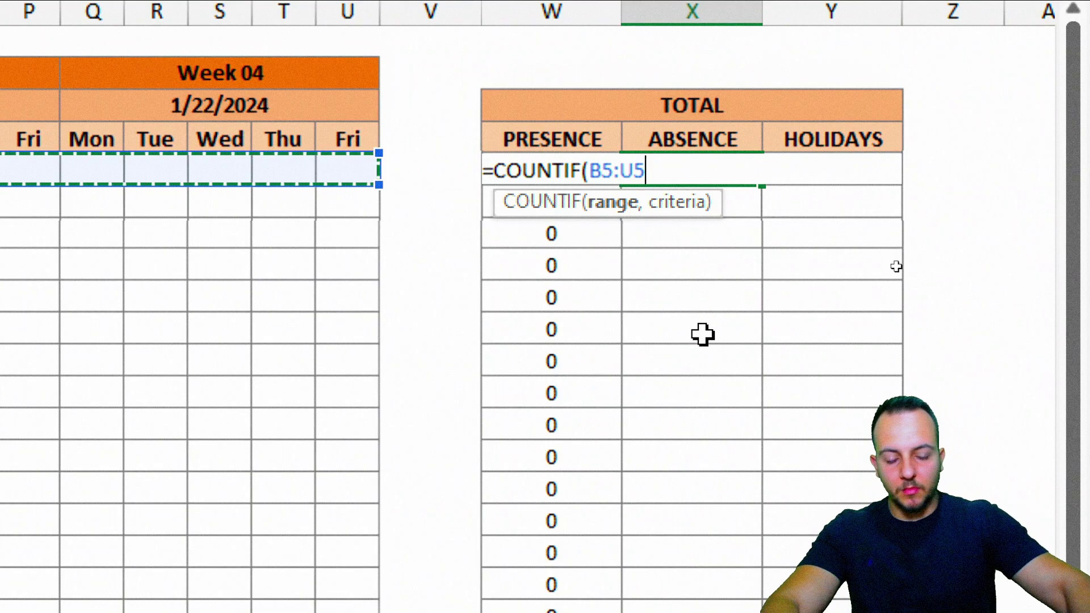
pyautogui.write(',"A')
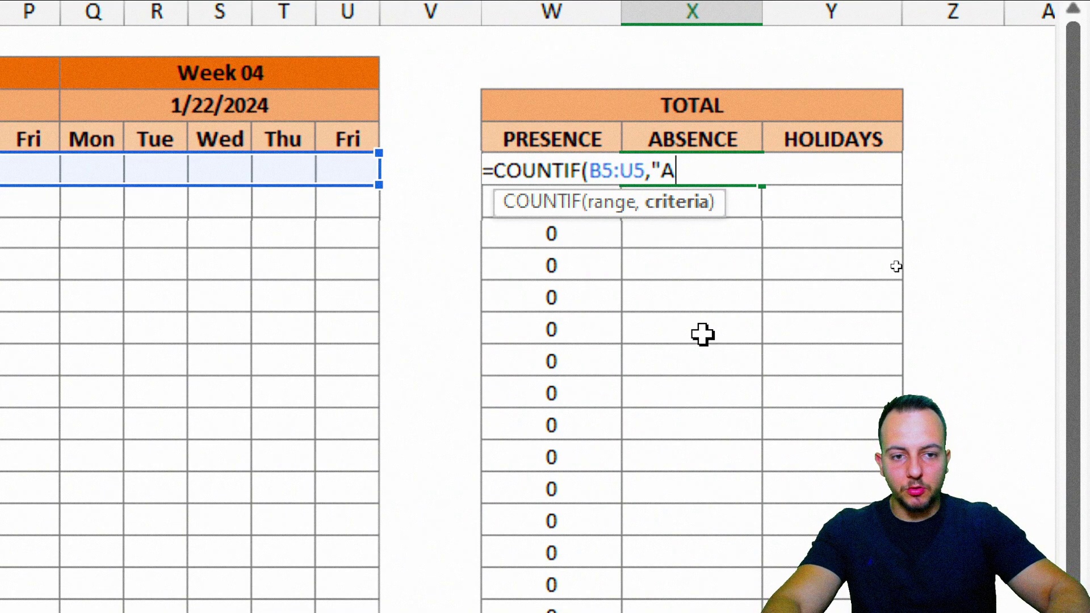
pyautogui.write('")')
pyautogui.press('Return')
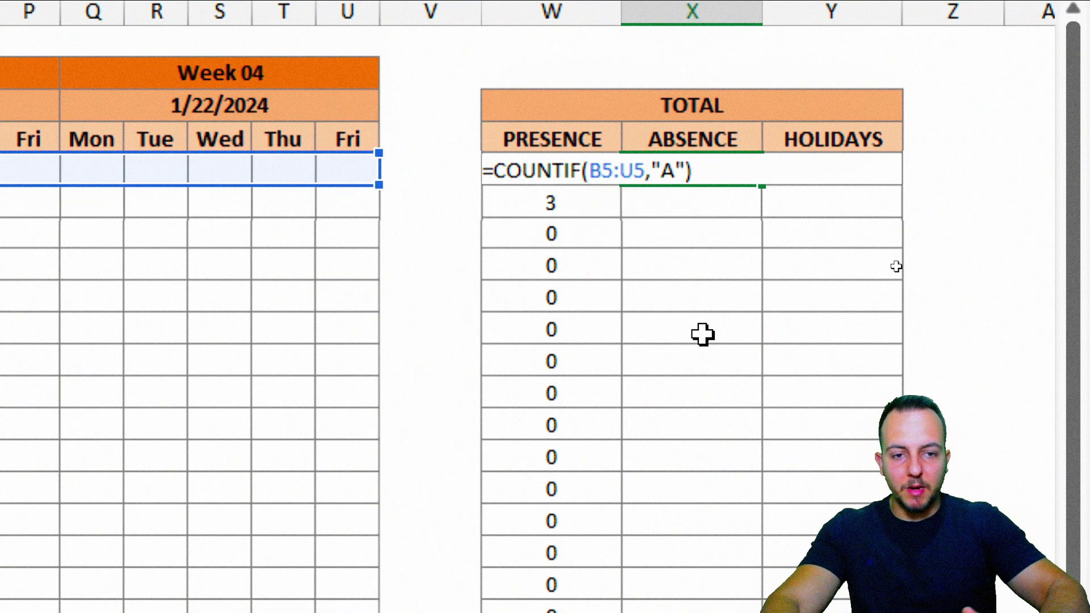
pyautogui.press('Return')
# Put the H-counting COUNTIF formula in Y5, adapted from the ABSENCE formula
pyautogui.click(805, 161)
pyautogui.write('=')
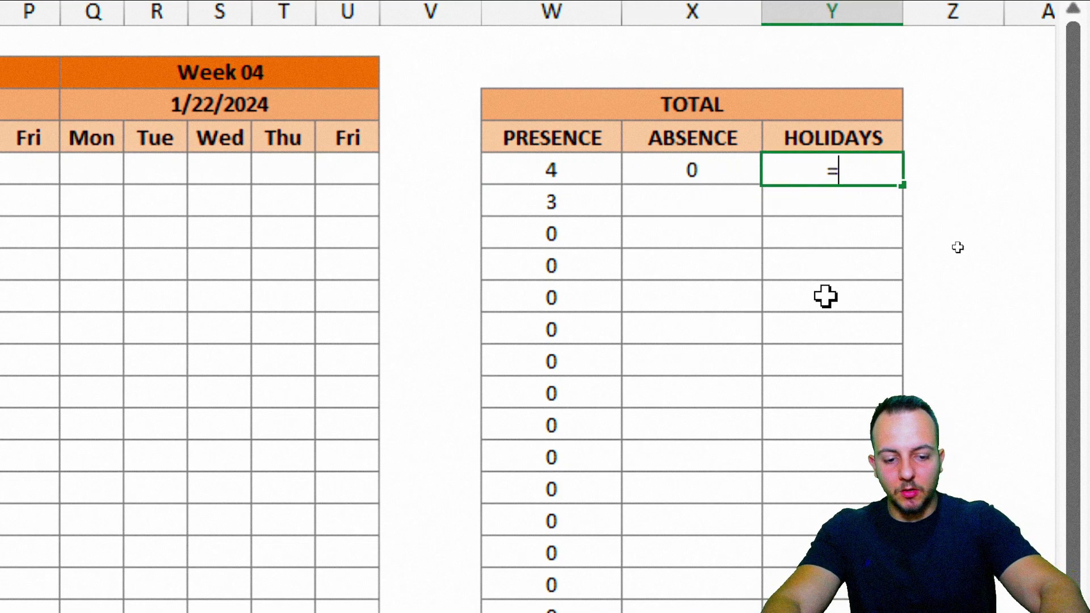
pyautogui.write('COUNT')
pyautogui.press('Escape')
pyautogui.press('Escape')
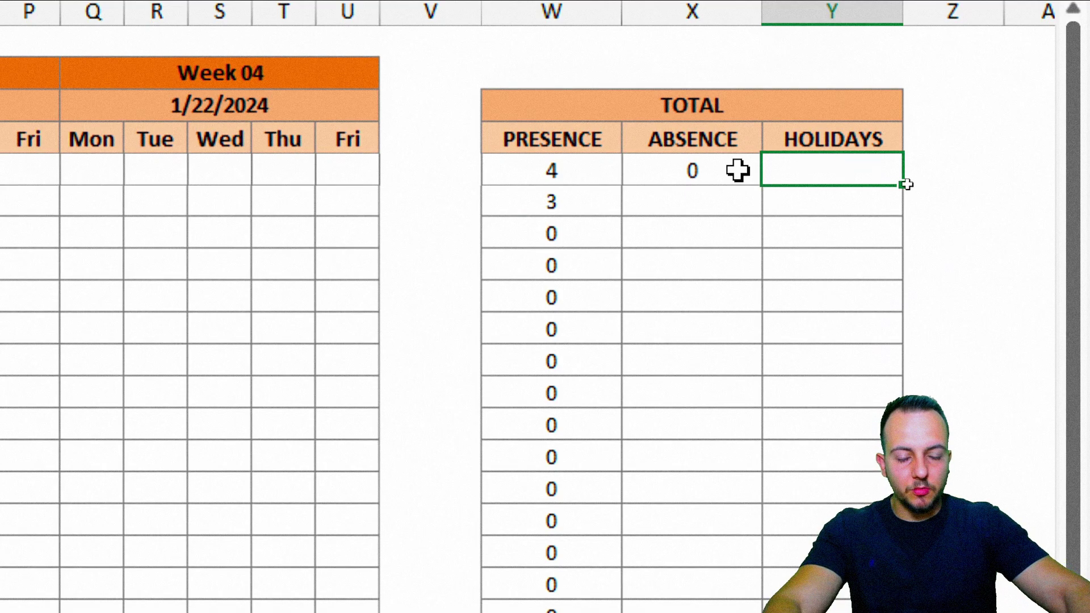
pyautogui.click(758, 179)
pyautogui.doubleClick(713, 171)
pyautogui.moveTo(723, 171); pyautogui.dragTo(469, 191)
pyautogui.hotkey('ctrl', 'c')
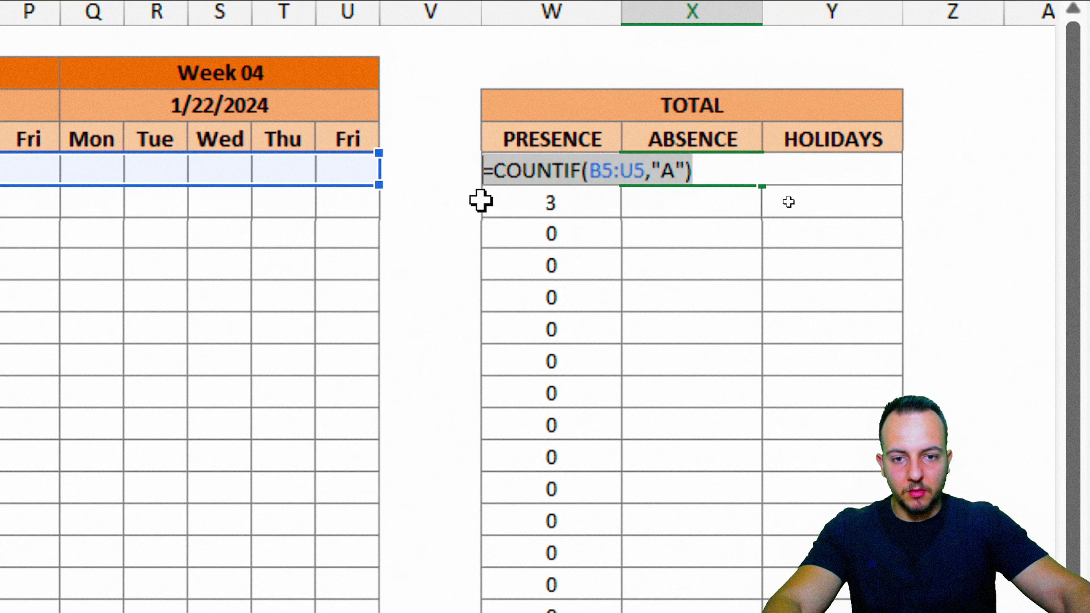
pyautogui.hotkey('ctrl', 'Return')
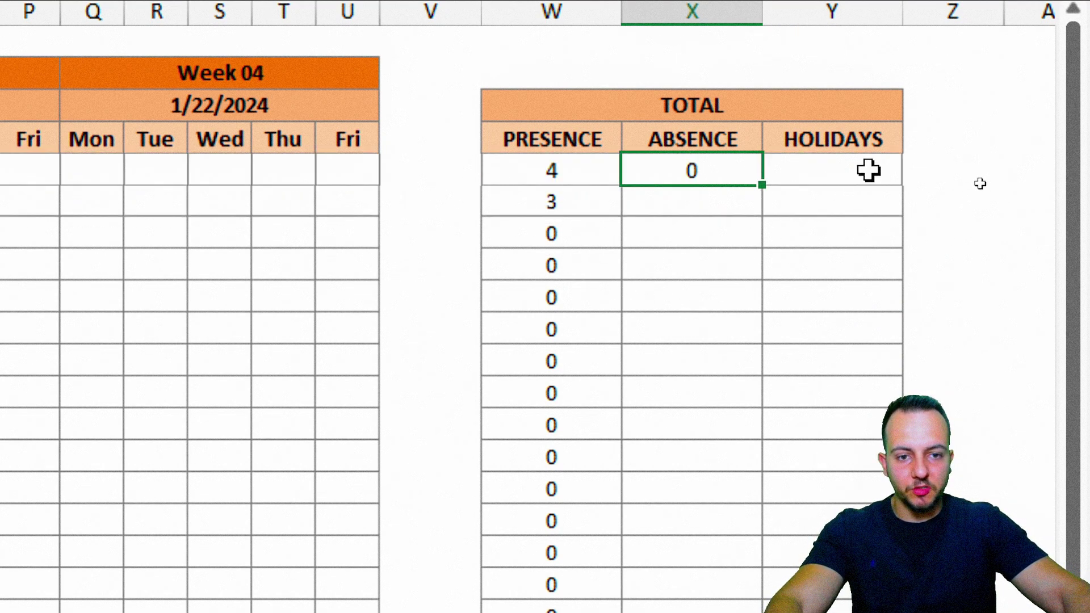
pyautogui.click(847, 165)
pyautogui.doubleClick(835, 174)
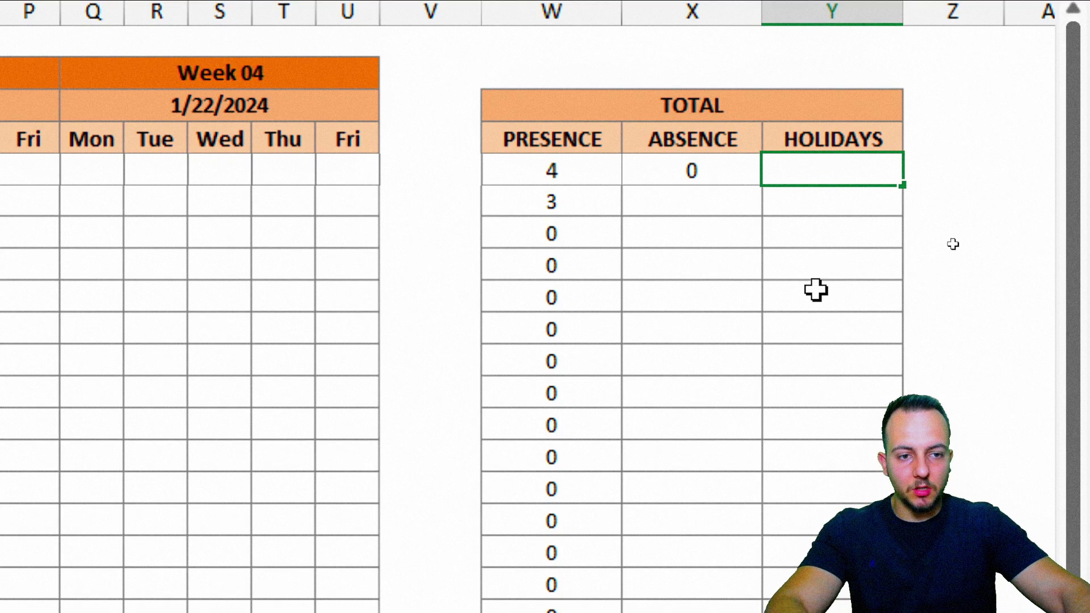
pyautogui.hotkey('ctrl', 'v')
pyautogui.click(845, 171)
pyautogui.press('Delete')
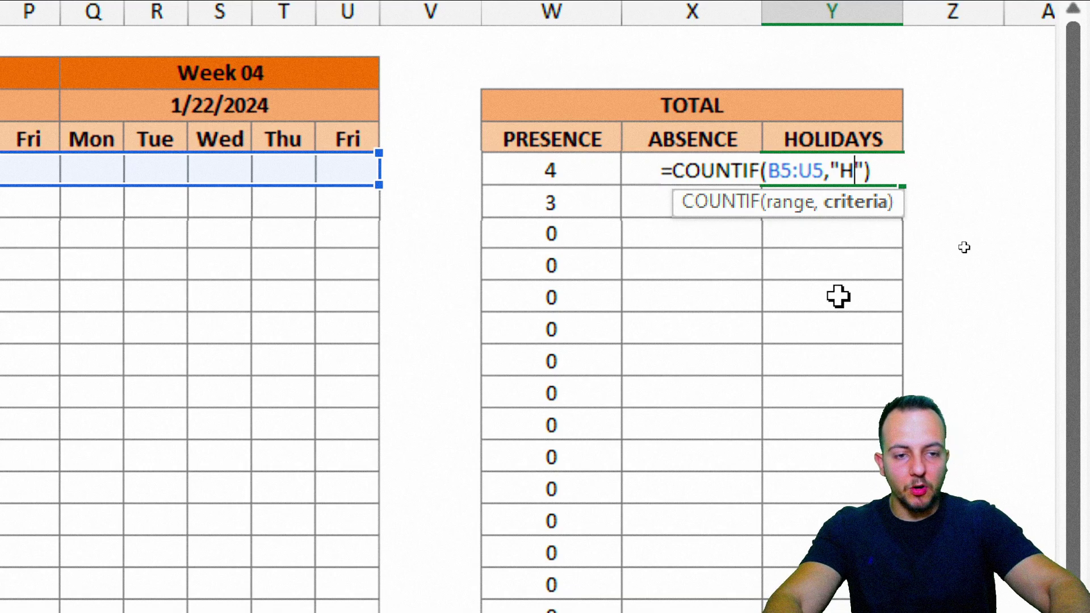
pyautogui.press('Return')
# Fill the ABSENCE and HOLIDAYS formulas in X5:Y5 down the whole table
pyautogui.moveTo(758, 169); pyautogui.dragTo(895, 173)
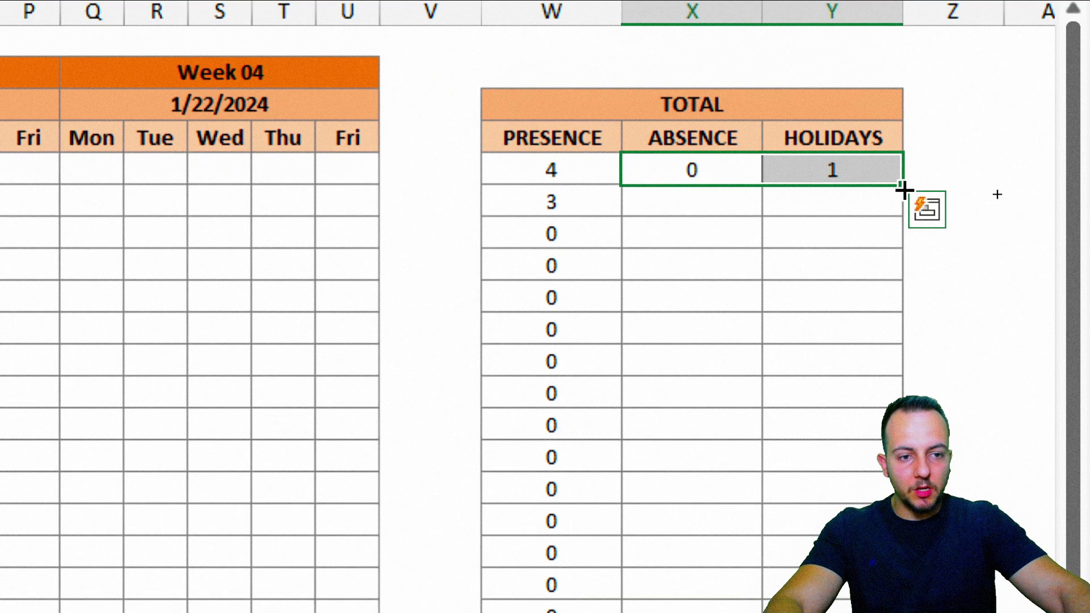
pyautogui.doubleClick(903, 186)
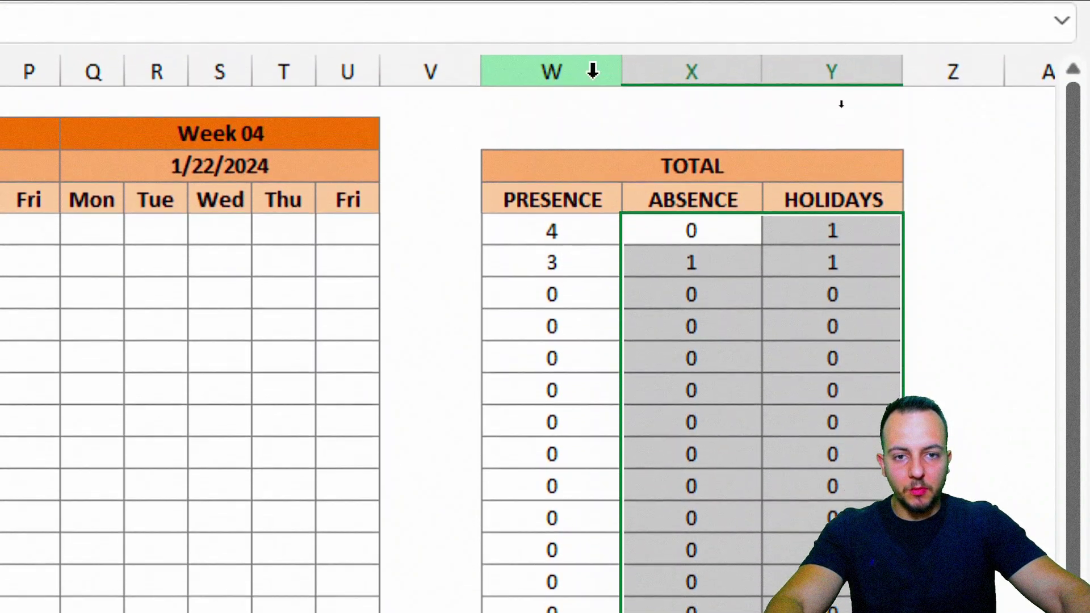
pyautogui.moveTo(591, 13); pyautogui.dragTo(832, 13)
pyautogui.click(551, 180)
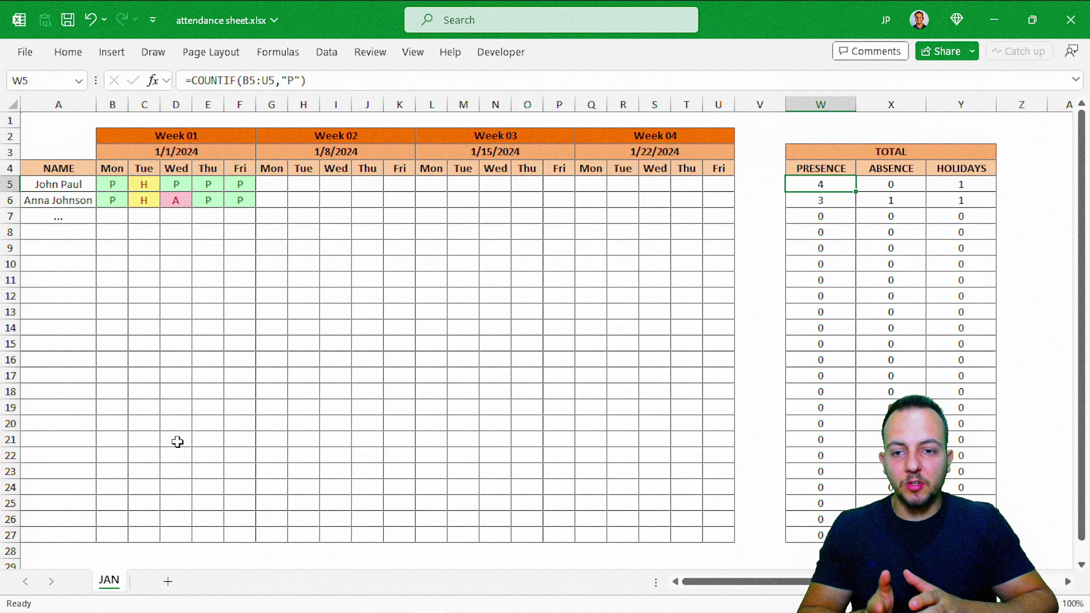
# Review the JAN roster names and P/A/H codes across day columns B to U
pyautogui.press('Down')
pyautogui.press('Down')
pyautogui.hotkey('shift', 'space')
pyautogui.press('Down')
pyautogui.press('Down')
pyautogui.press('Down')
pyautogui.hotkey('shift', 'space')
pyautogui.moveTo(112, 104); pyautogui.dragTo(715, 97)
pyautogui.click(67, 186)
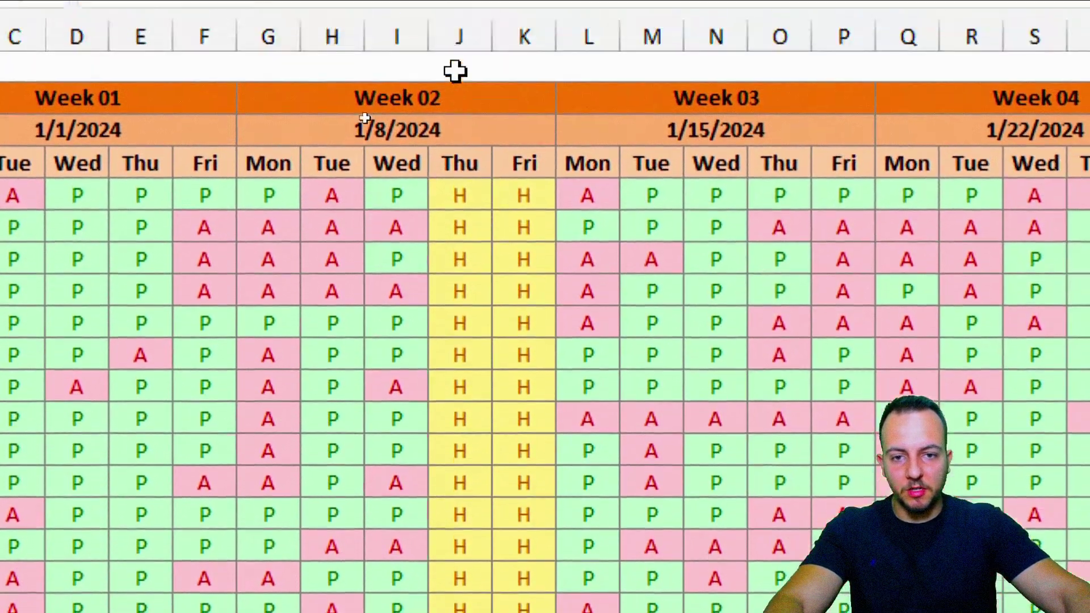
pyautogui.moveTo(456, 78); pyautogui.dragTo(525, 85)
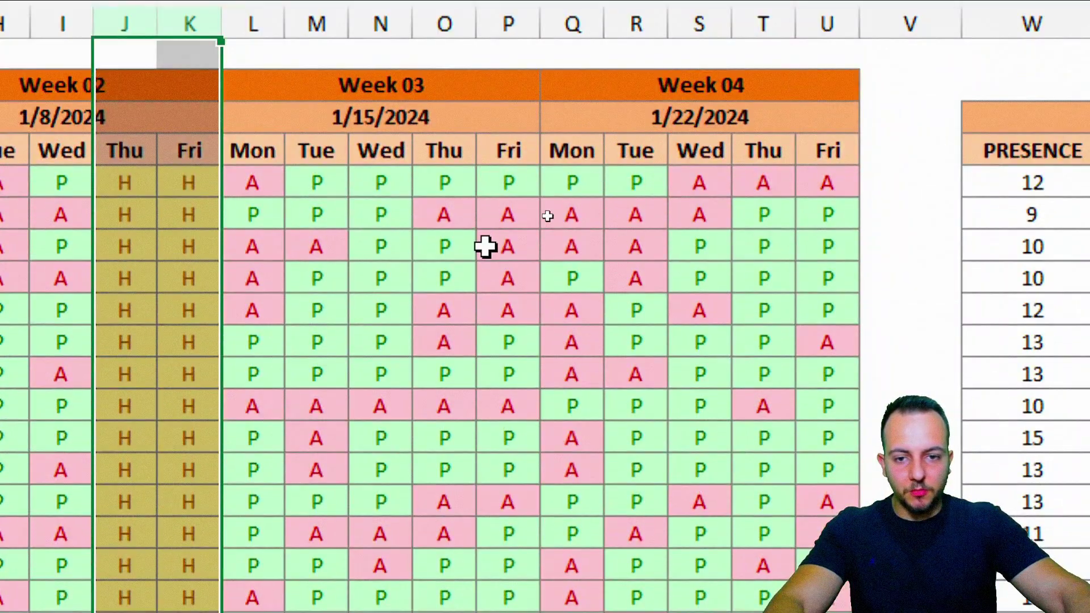
pyautogui.click(489, 213)
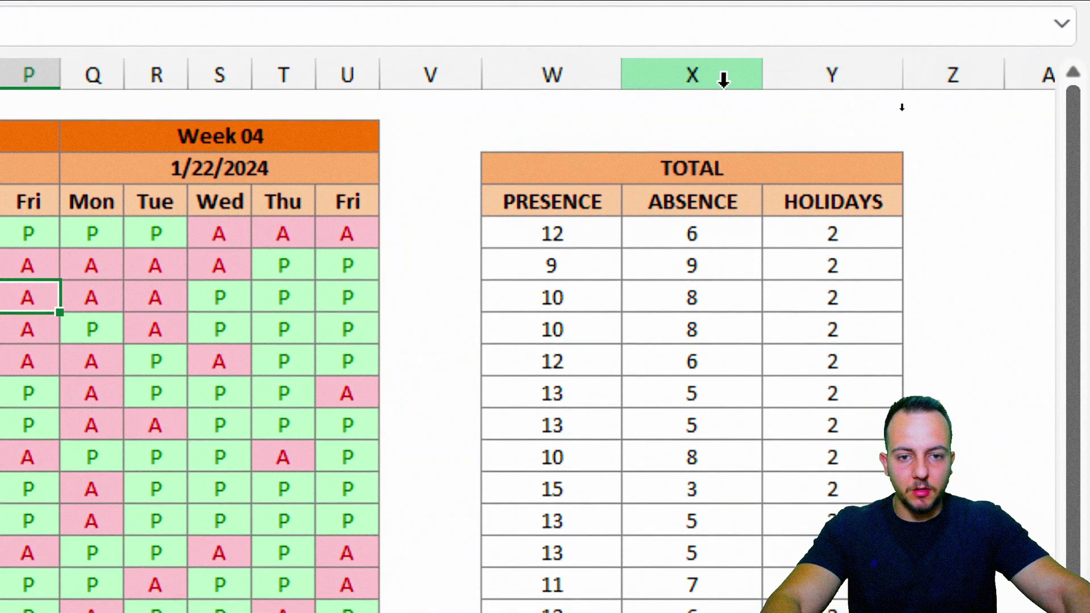
# Check the PRESENCE, ABSENCE and HOLIDAYS totals in columns W to Y
pyautogui.click(607, 10)
pyautogui.click(692, 74)
pyautogui.click(832, 73)
pyautogui.click(551, 74)
pyautogui.click(692, 73)
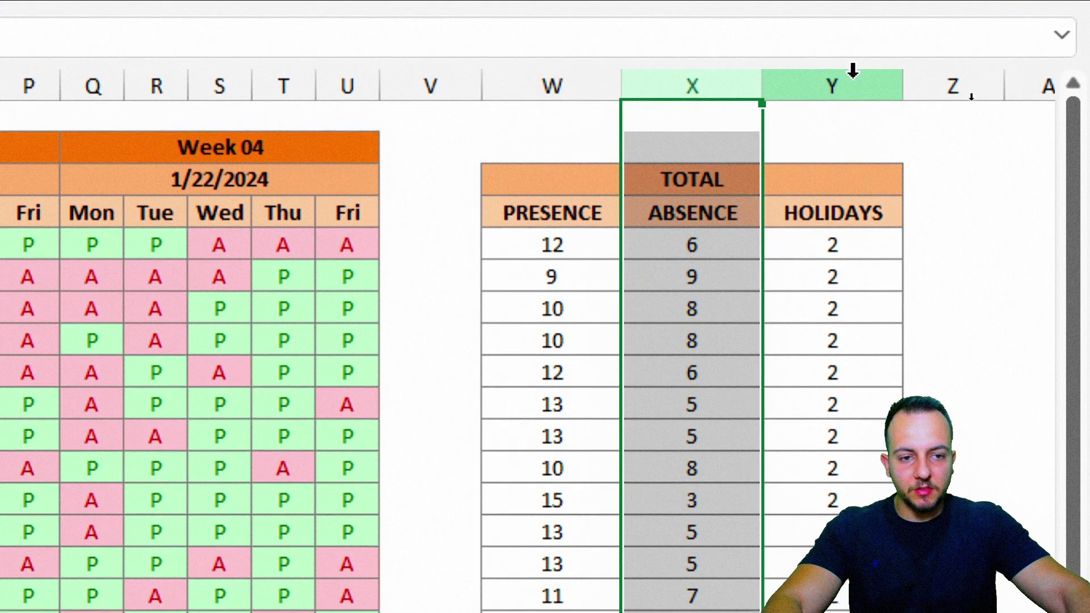
pyautogui.click(853, 77)
pyautogui.click(577, 268)
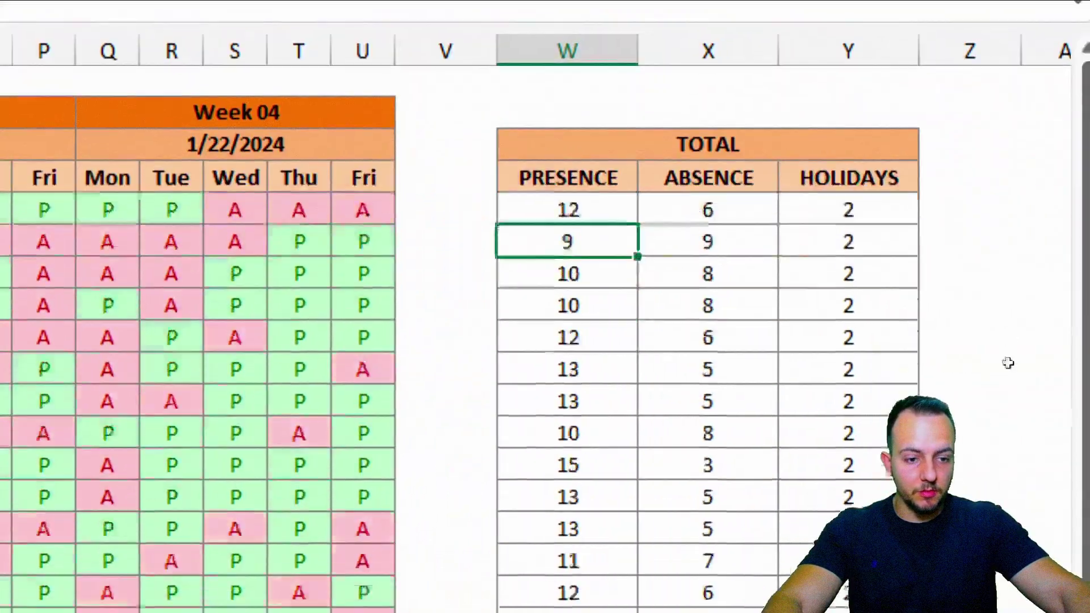
pyautogui.moveTo(806, 264); pyautogui.dragTo(811, 438)
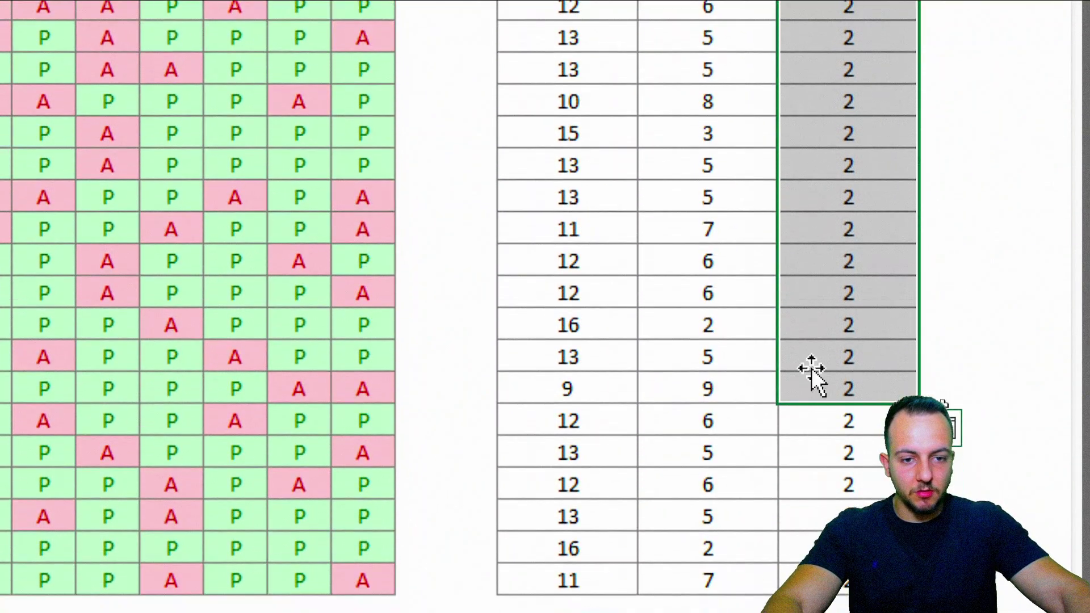
pyautogui.click(594, 113)
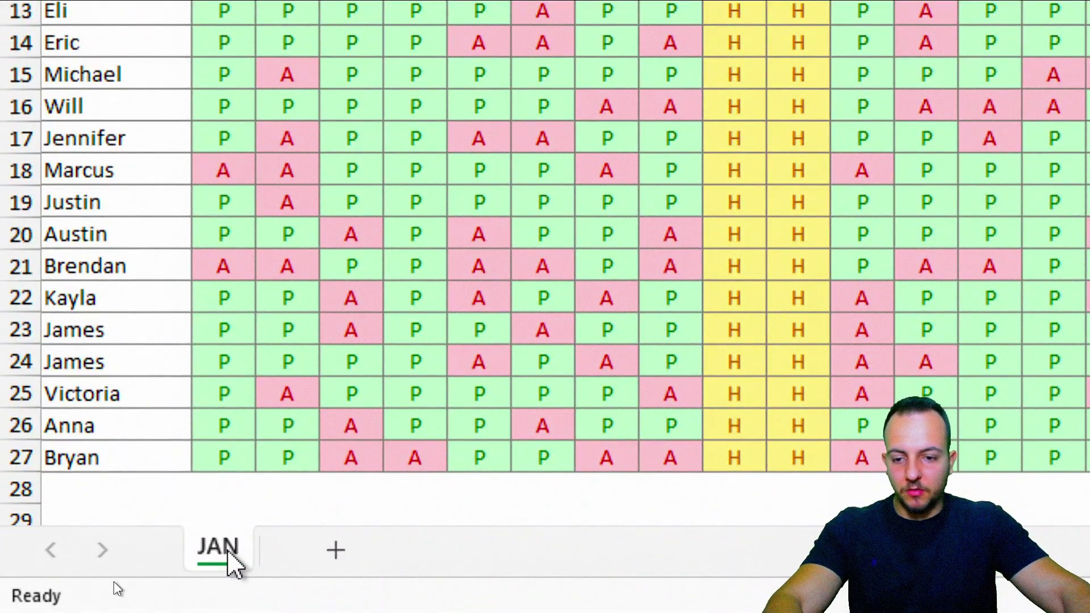
# Copy the JAN sheet to a new tab beside it
pyautogui.moveTo(219, 557)
pyautogui.mouseDown()
pyautogui.moveTo(275, 550)
pyautogui.moveTo(230, 562)
pyautogui.moveTo(224, 552)
pyautogui.mouseUp()
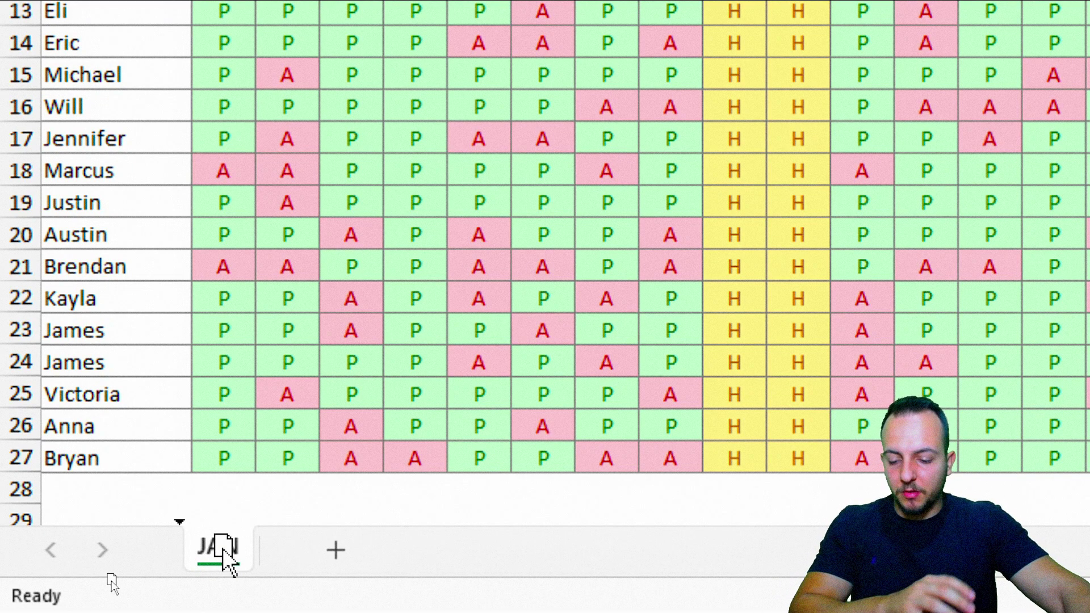
pyautogui.moveTo(224, 552); pyautogui.dragTo(224, 552)
pyautogui.press('ctrl')
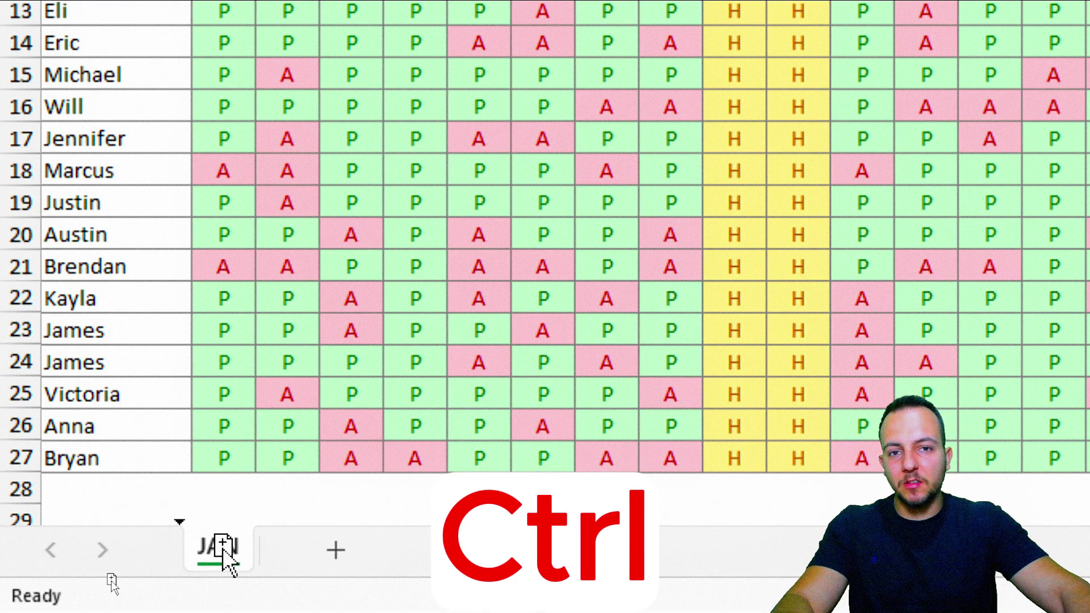
pyautogui.moveTo(225, 552); pyautogui.dragTo(224, 552)
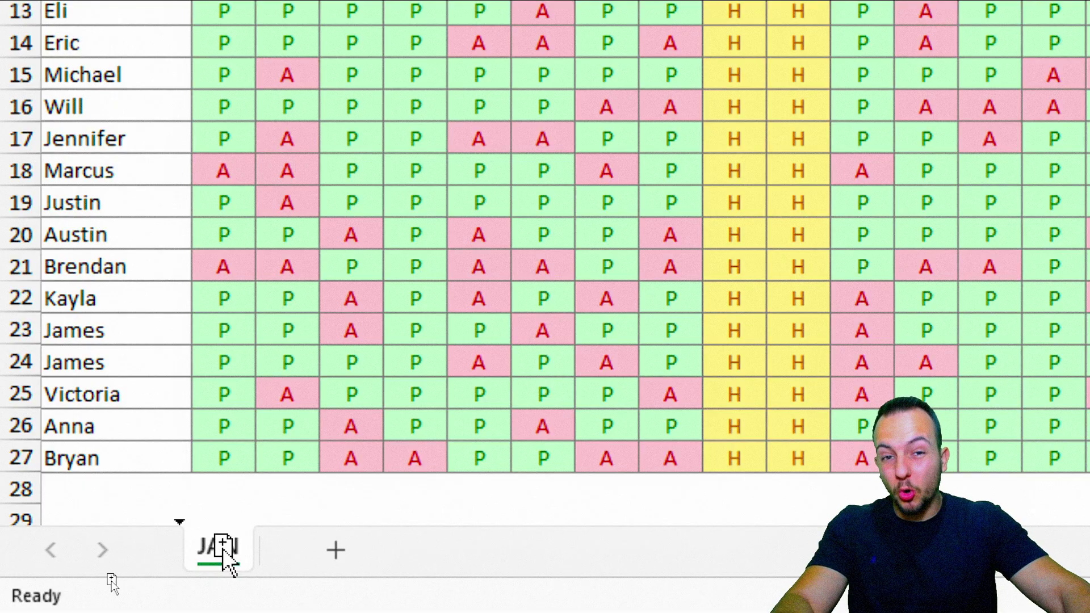
pyautogui.moveTo(224, 549); pyautogui.dragTo(317, 565)
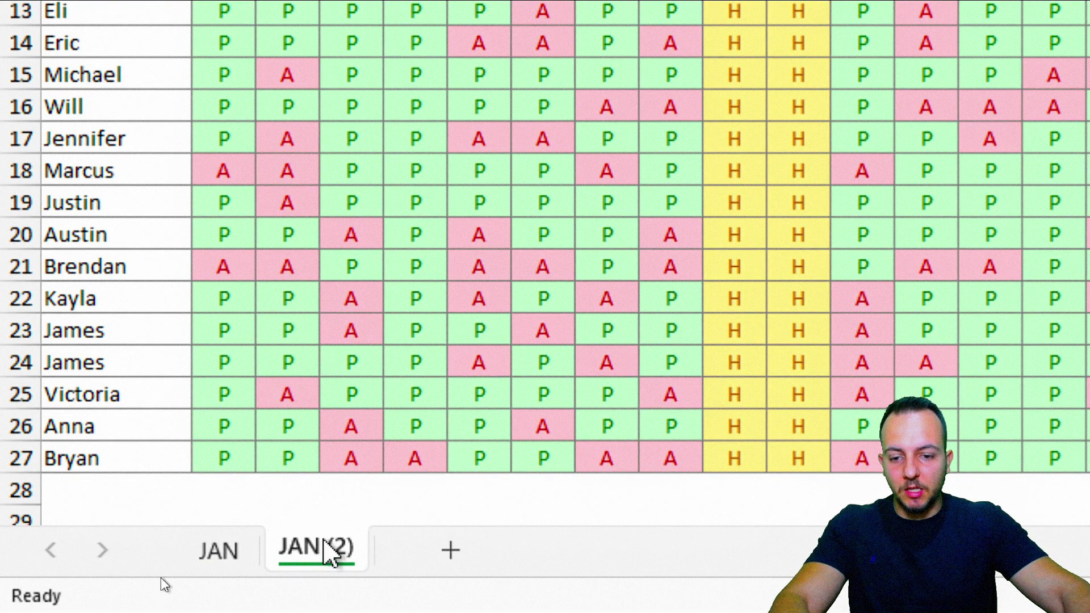
# Rename the copied sheet FEB
pyautogui.rightClick(305, 562)
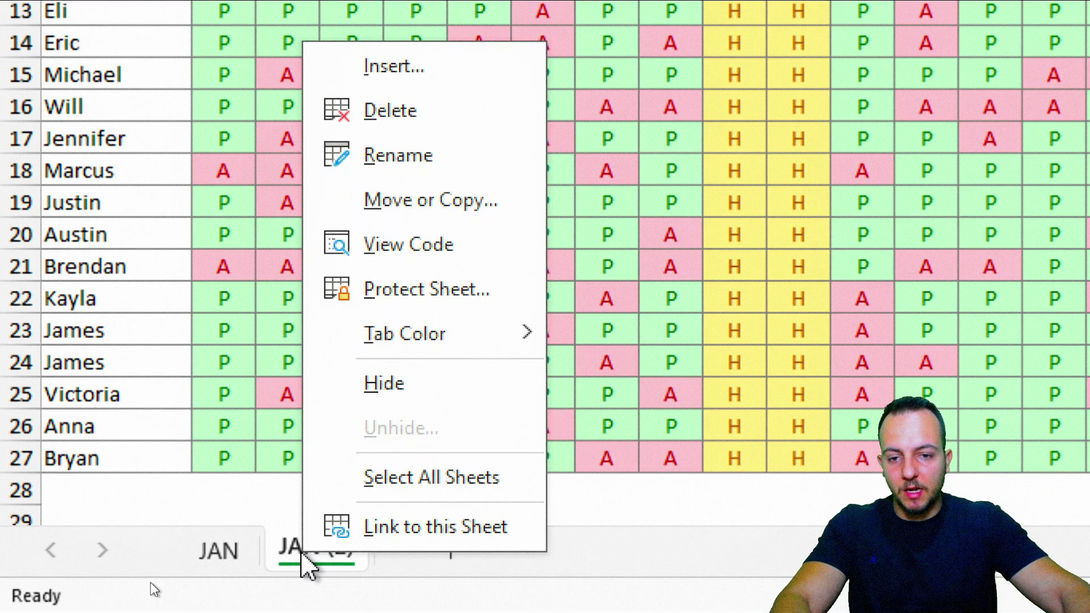
pyautogui.click(421, 153)
pyautogui.write('FEB')
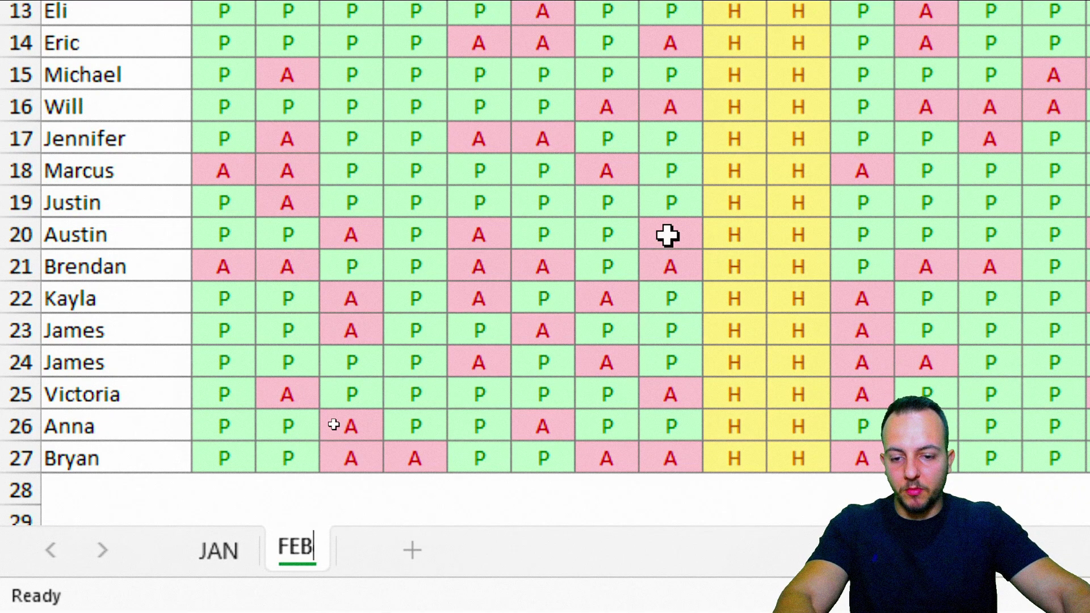
pyautogui.press('Return')
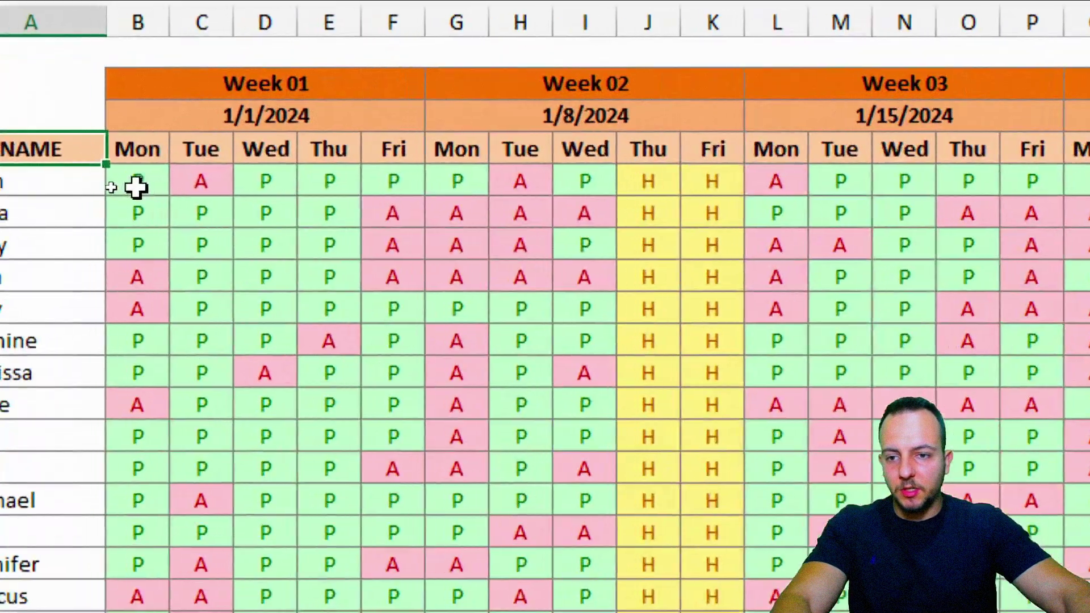
# Clear all attendance marks from the FEB grid B5:U27 so totals read 0
pyautogui.moveTo(112, 185); pyautogui.dragTo(573, 363)
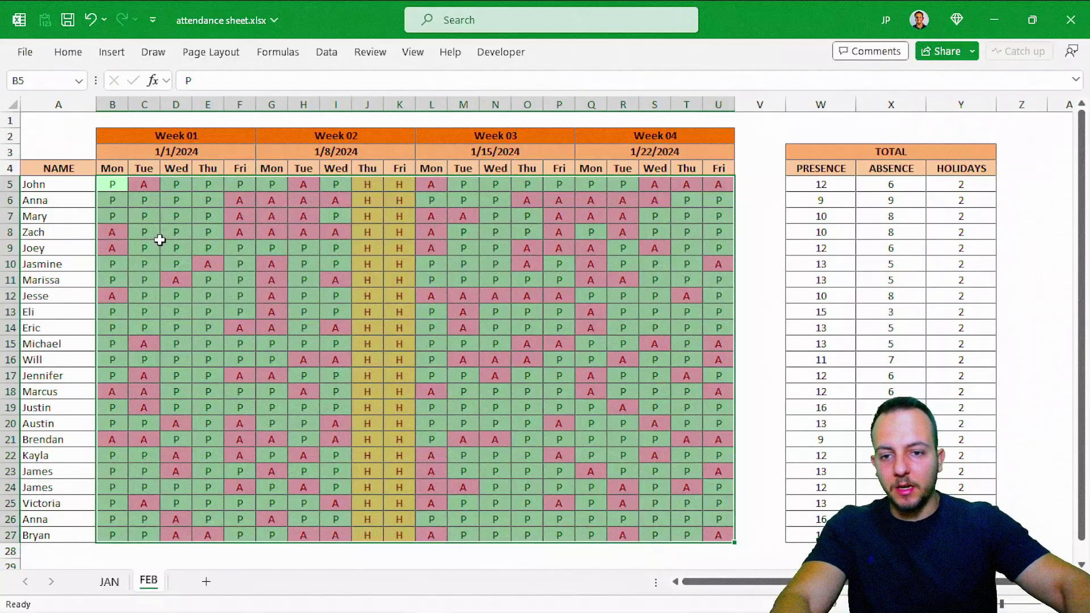
pyautogui.hotkey('ctrl', 'q')
pyautogui.press('Escape')
pyautogui.click(320, 293)
pyautogui.press('Delete')
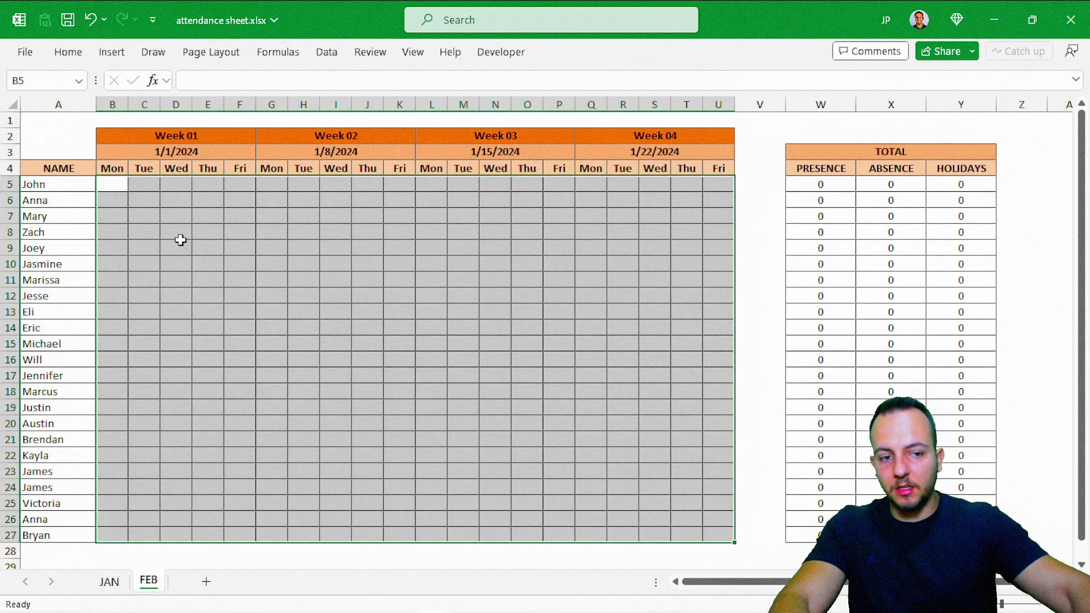
pyautogui.click(239, 263)
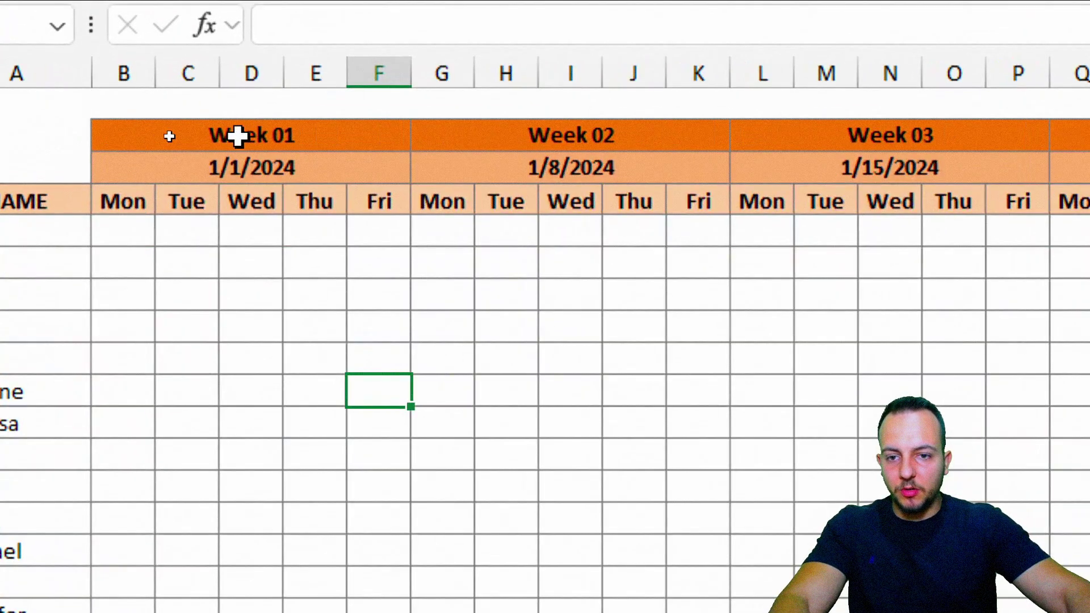
# Enter 02/01/2024 in B3 as the Week 01 start date
pyautogui.click(237, 136)
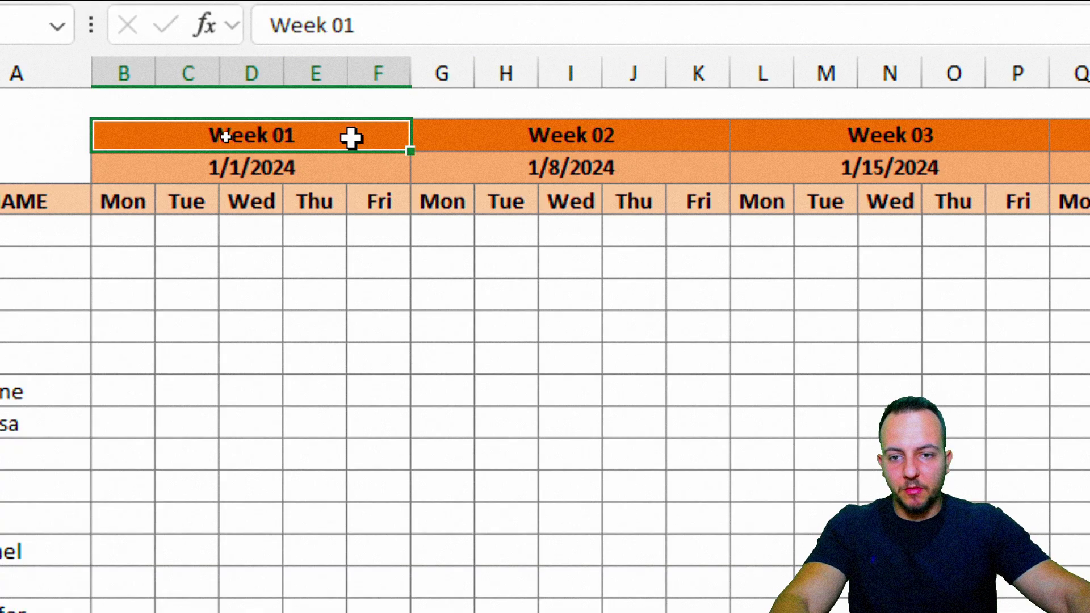
pyautogui.click(316, 170)
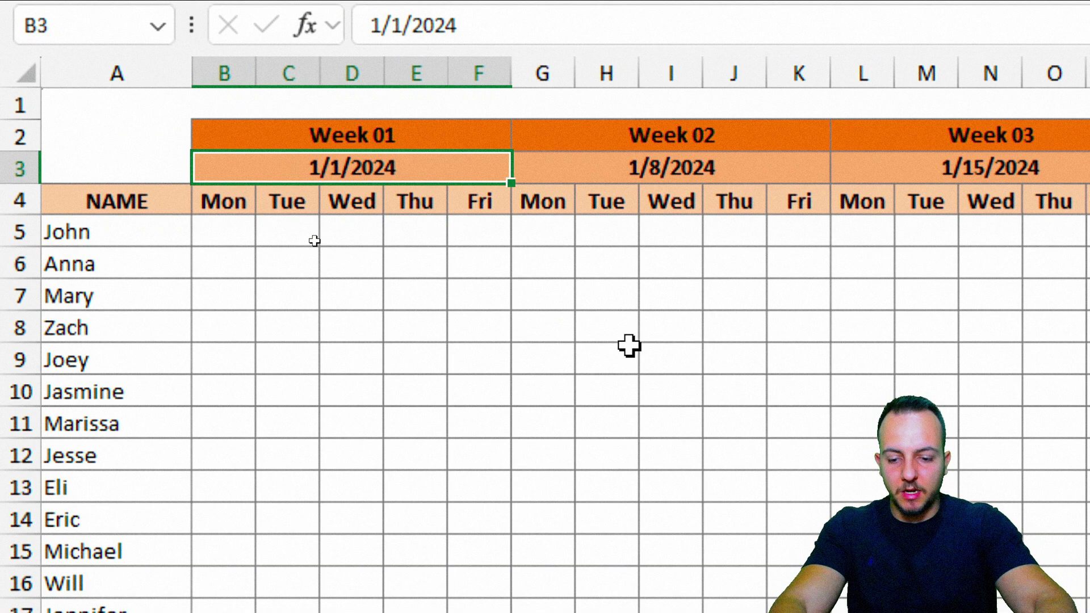
pyautogui.write('0')
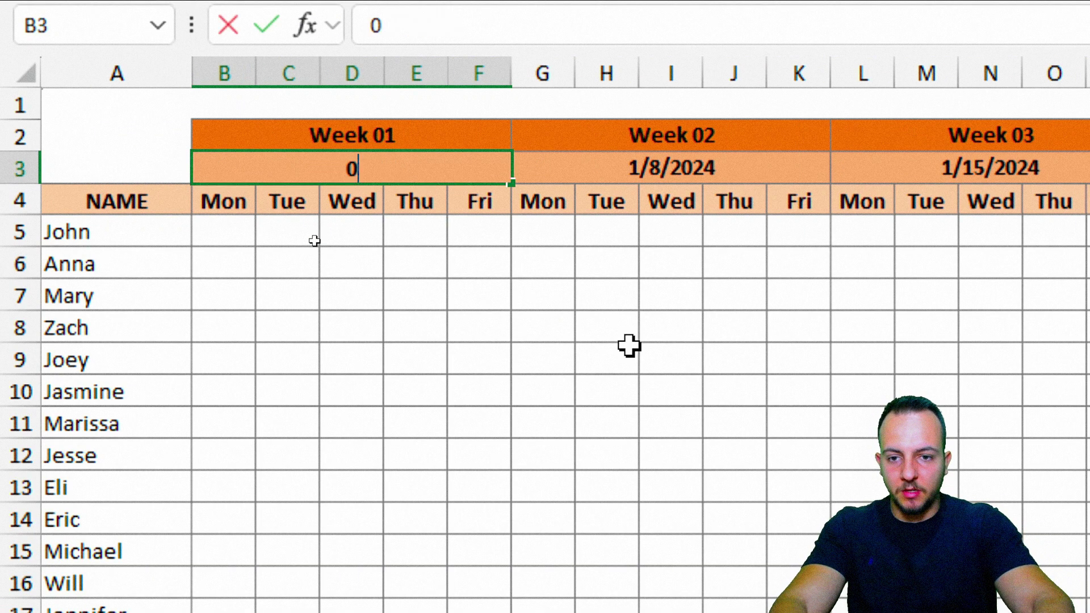
pyautogui.write('2/01/2024')
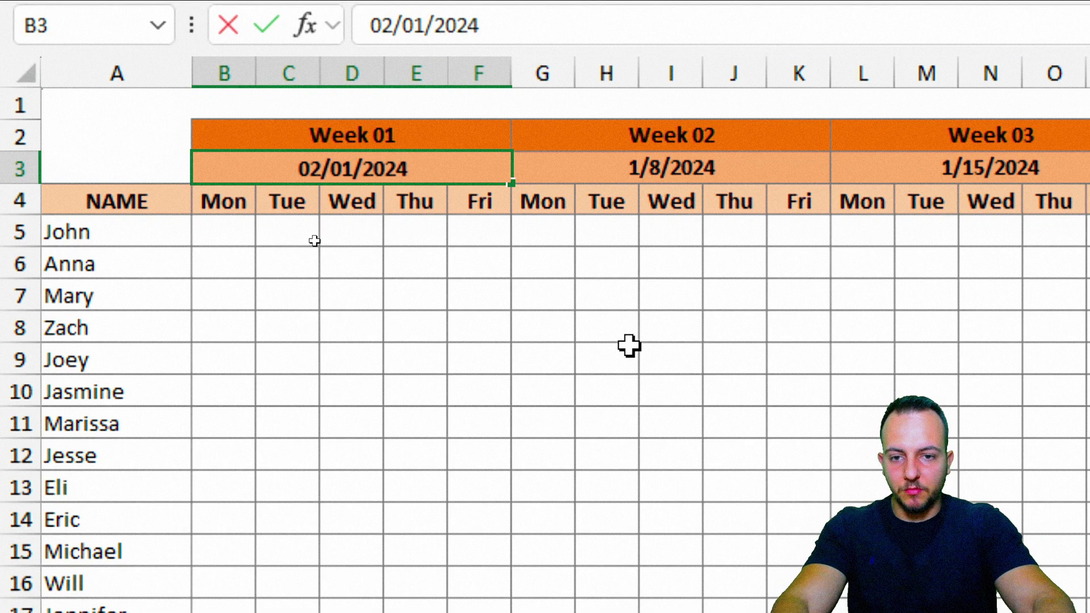
pyautogui.press('Return')
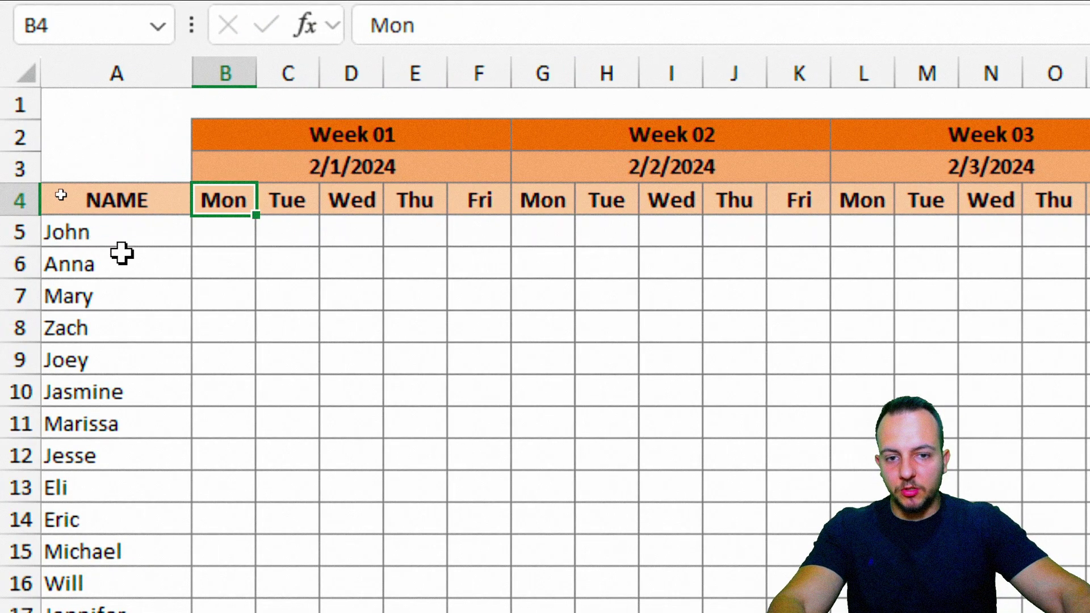
pyautogui.click(384, 165)
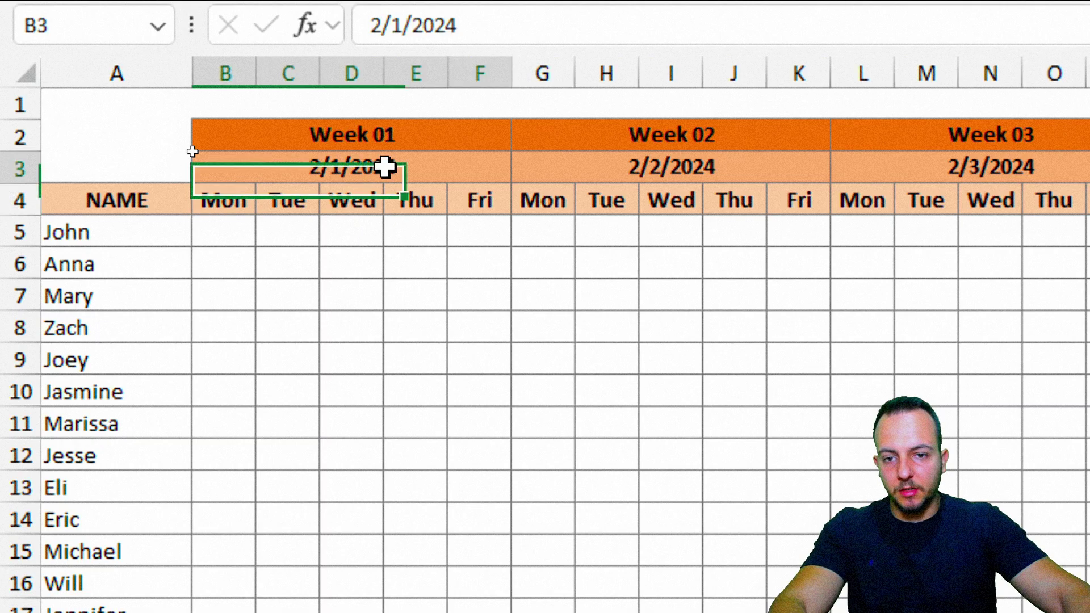
pyautogui.click(233, 202)
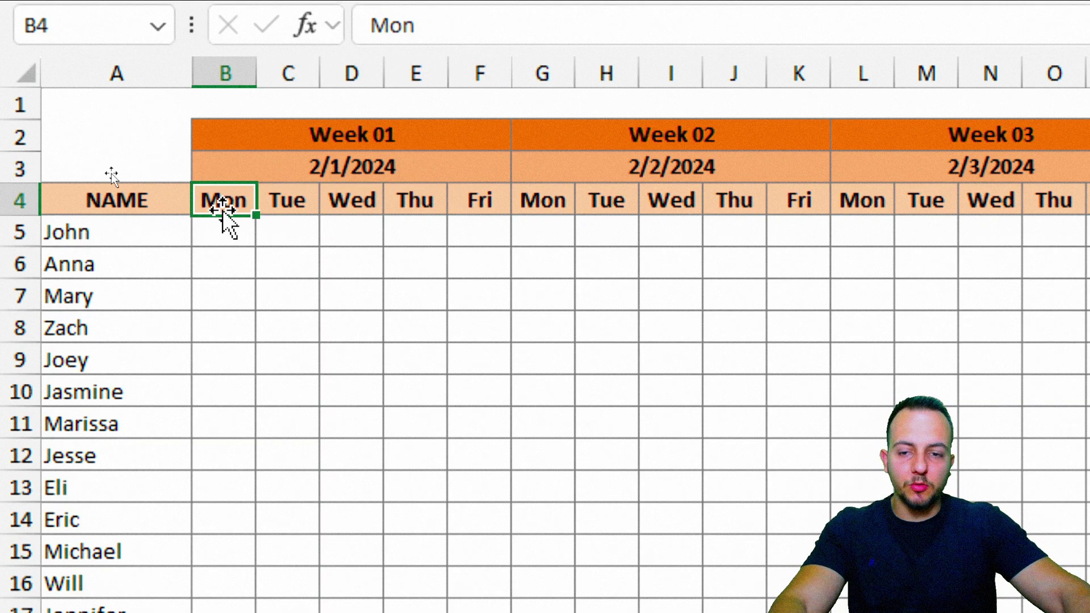
pyautogui.scroll(-3, 331, 465)
pyautogui.scroll(-5, 331, 465)
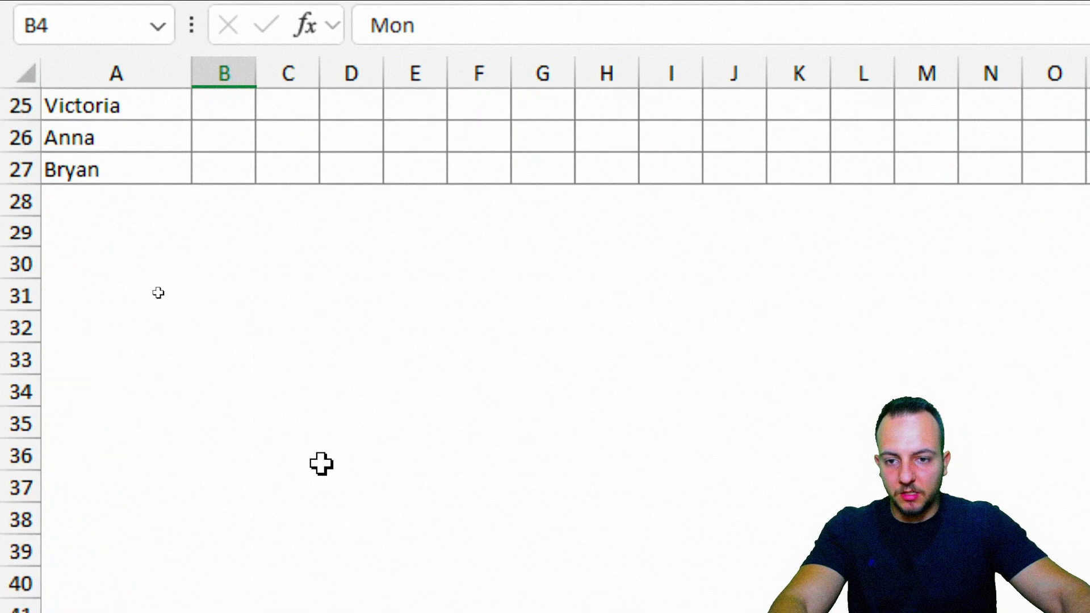
pyautogui.click(304, 285)
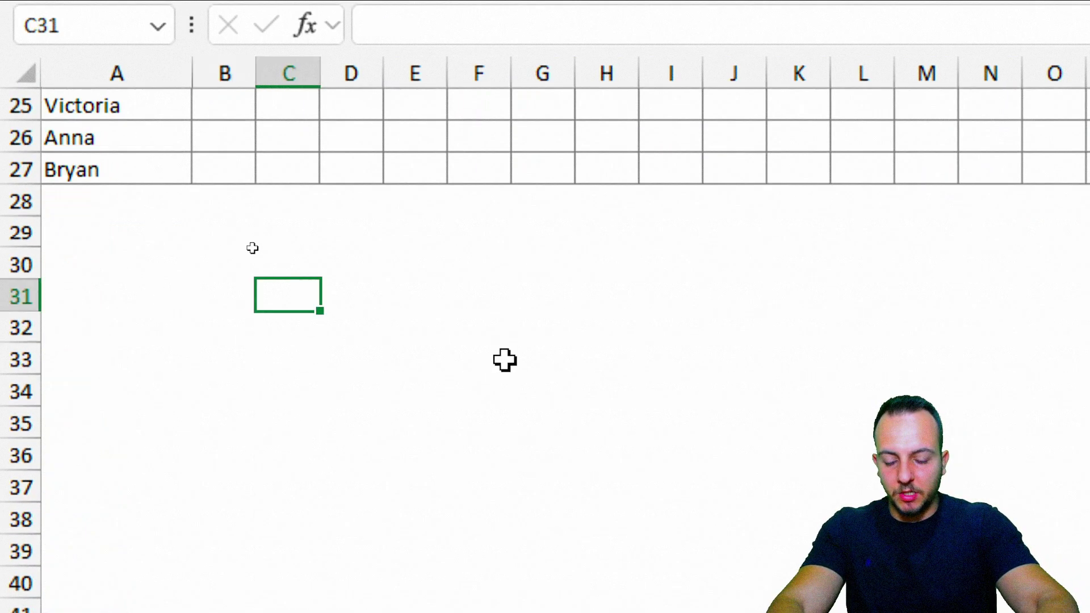
pyautogui.press('Left')
pyautogui.press('Left')
pyautogui.write('02')
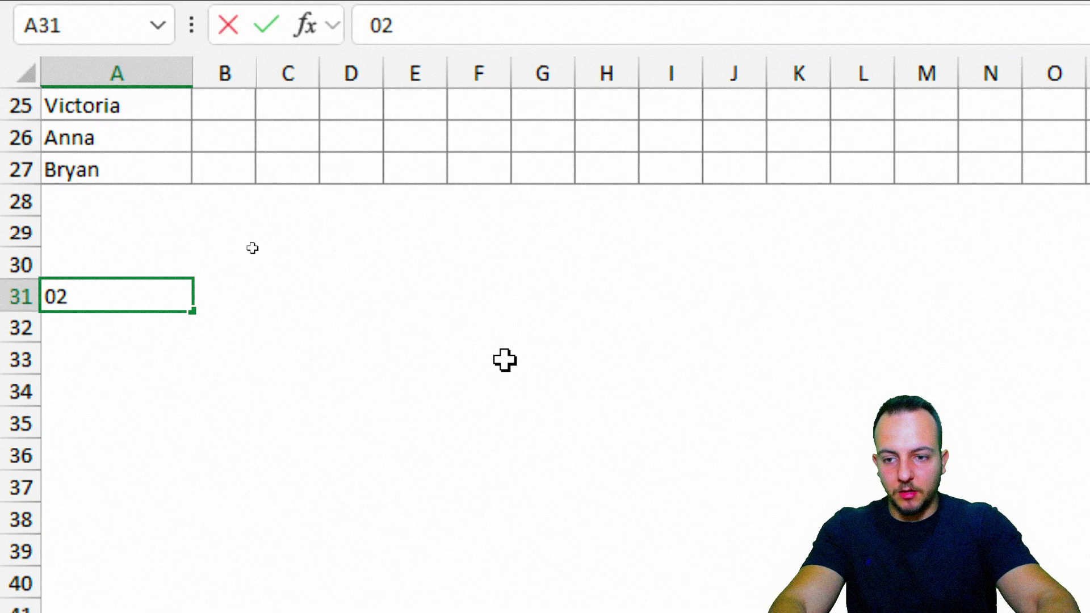
pyautogui.write('/01/202')
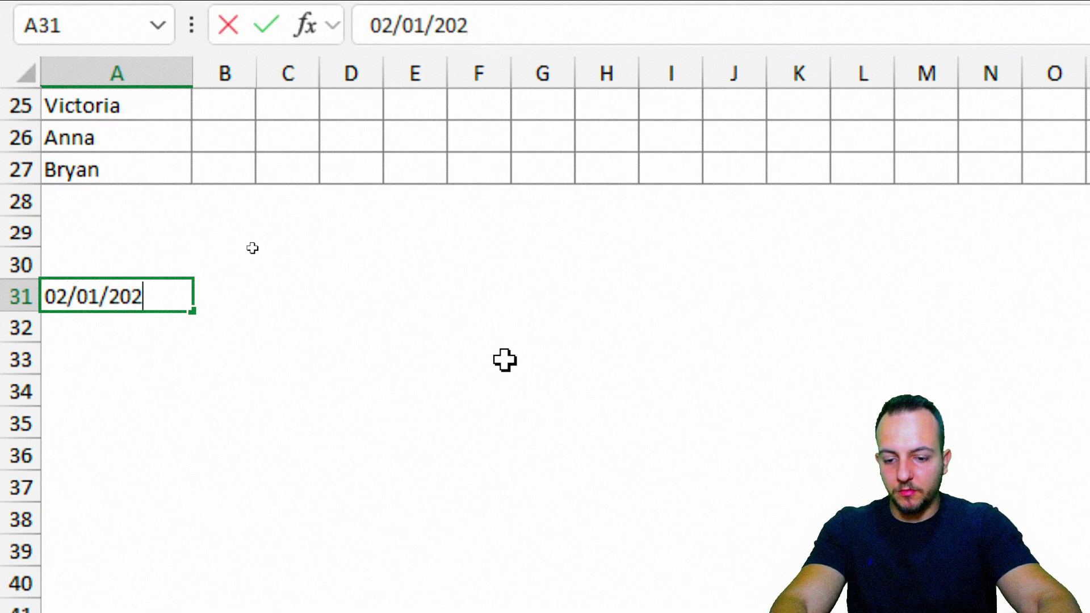
pyautogui.write('4')
pyautogui.press('Return')
pyautogui.write('=tex')
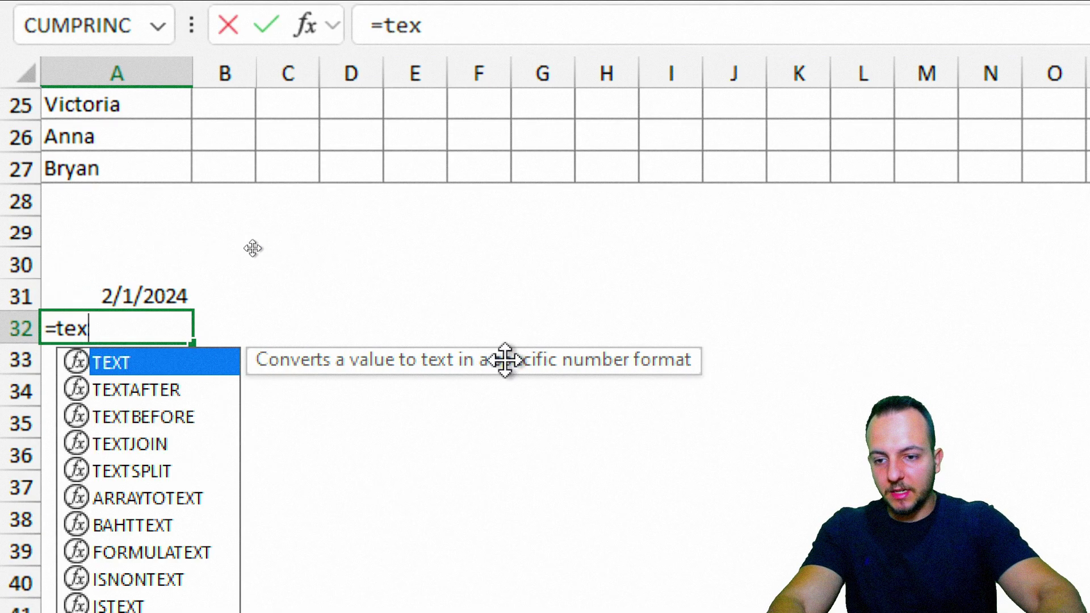
pyautogui.press('Tab')
pyautogui.click(171, 292)
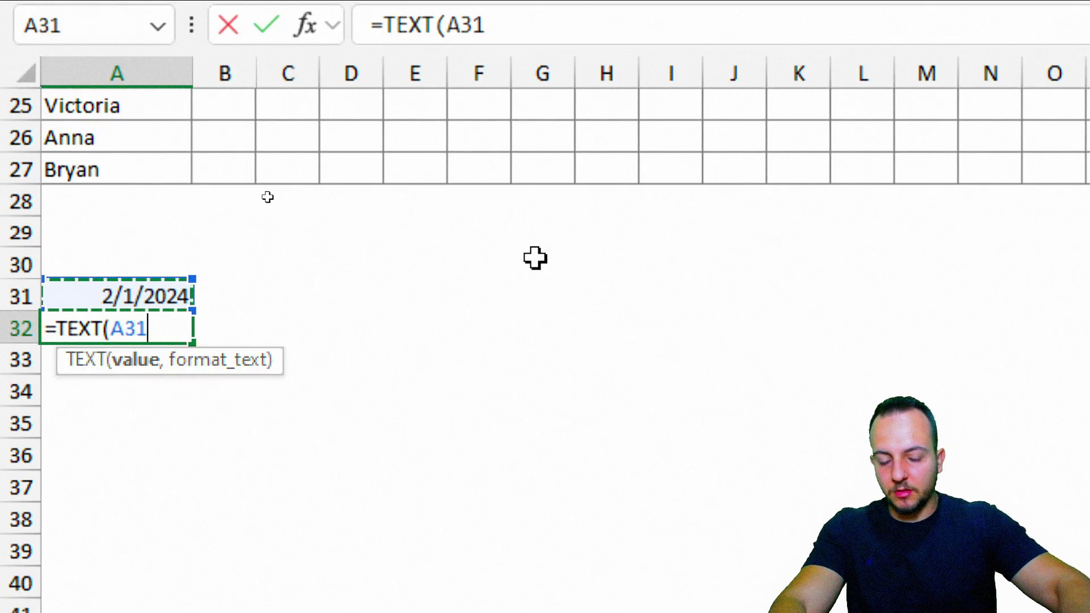
pyautogui.write(',"dd')
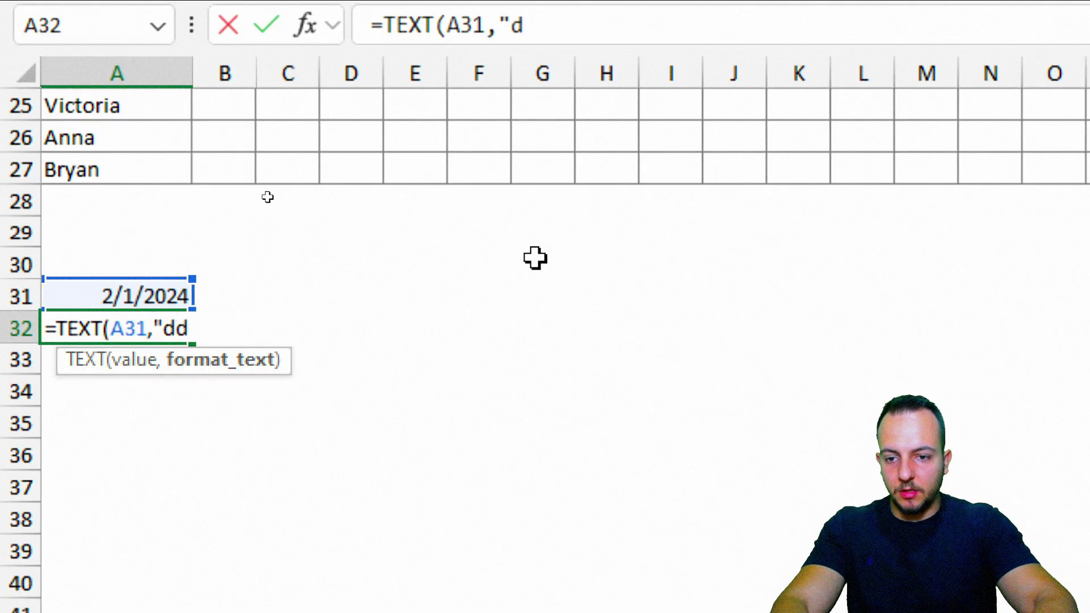
pyautogui.write('d")')
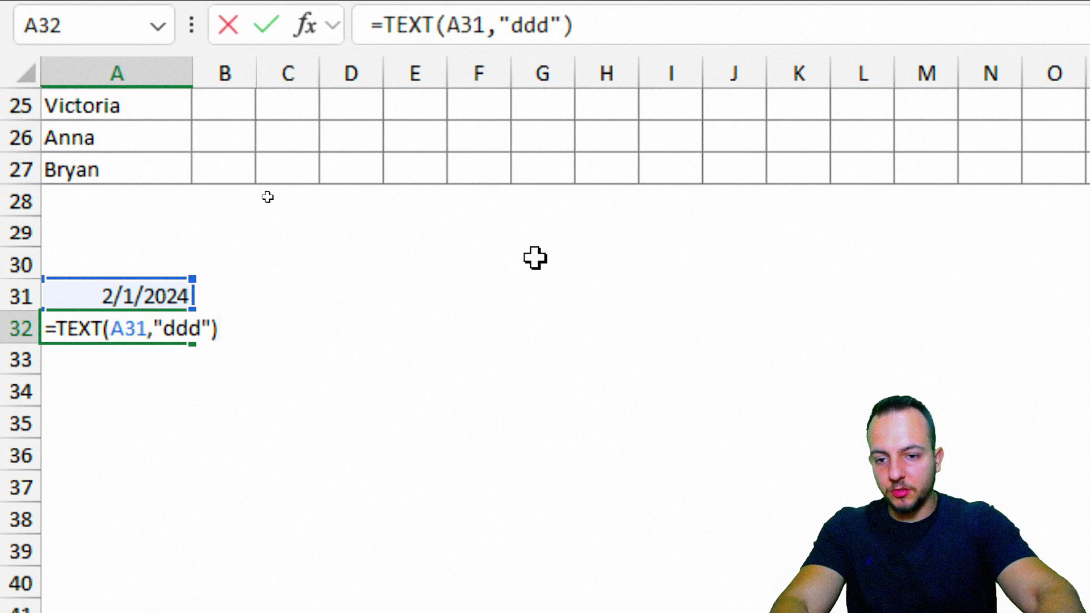
pyautogui.press('Return')
pyautogui.press('Up')
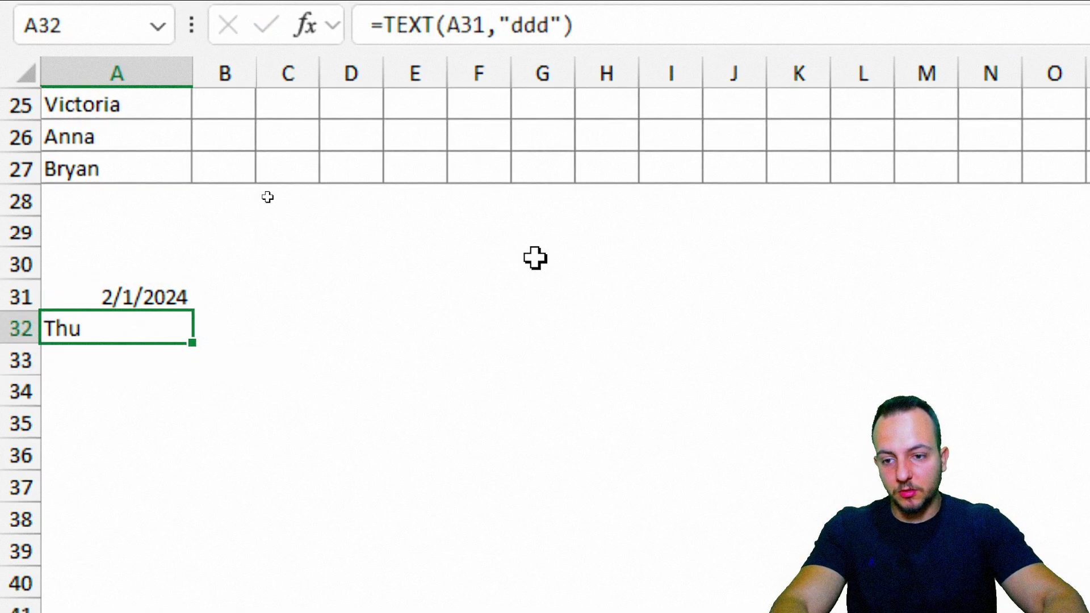
pyautogui.hotkey('shift', 'Up')
pyautogui.press('Delete')
pyautogui.scroll(8, 161, 217)
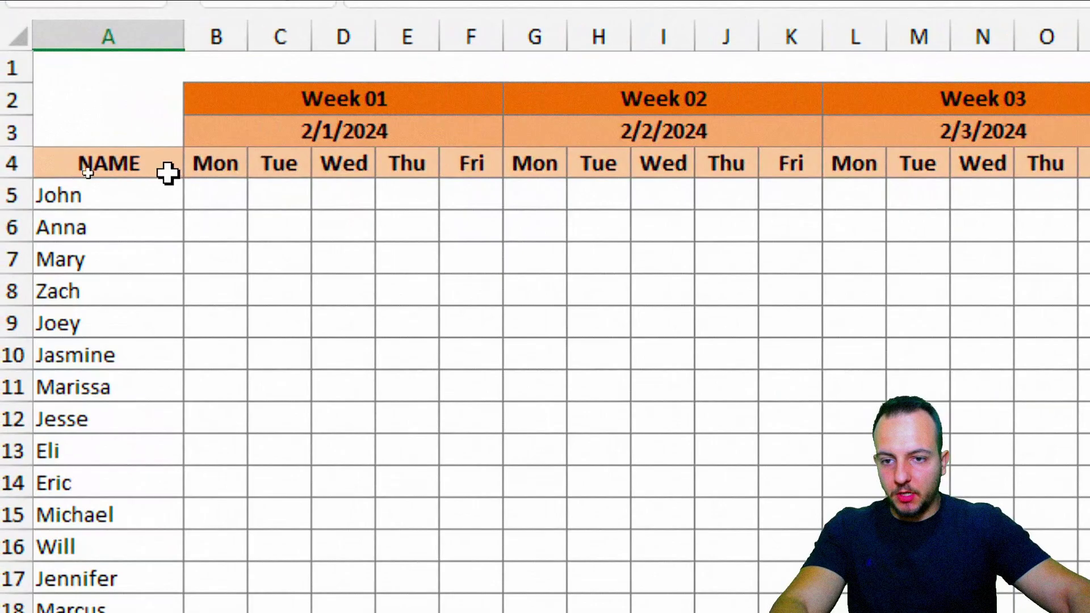
# Fill the Mon heading B4 and Monday cells B5:B27 grey
pyautogui.click(112, 169)
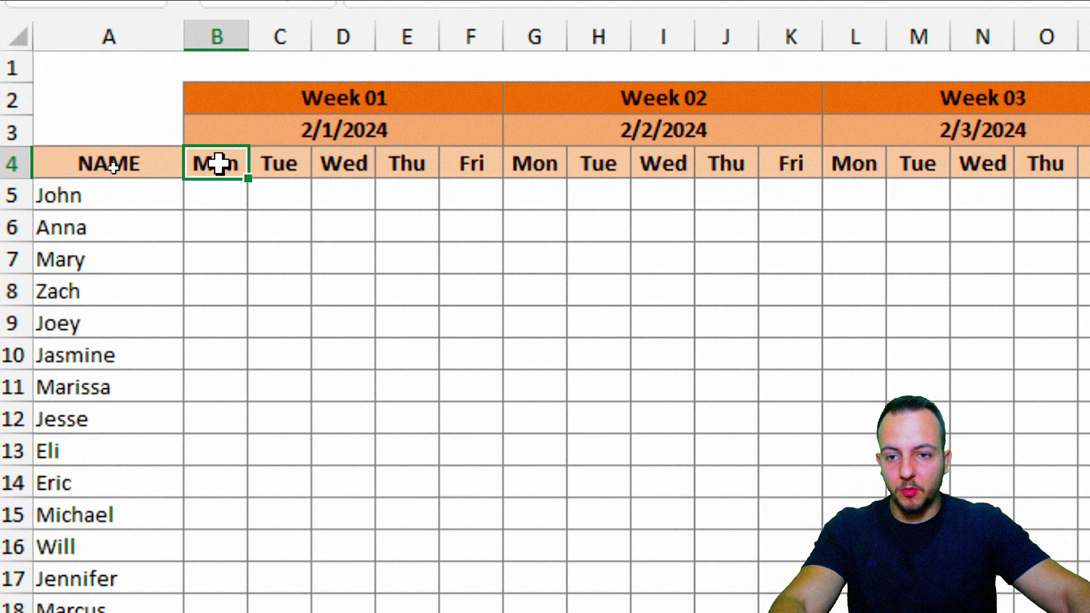
pyautogui.rightClick(218, 164)
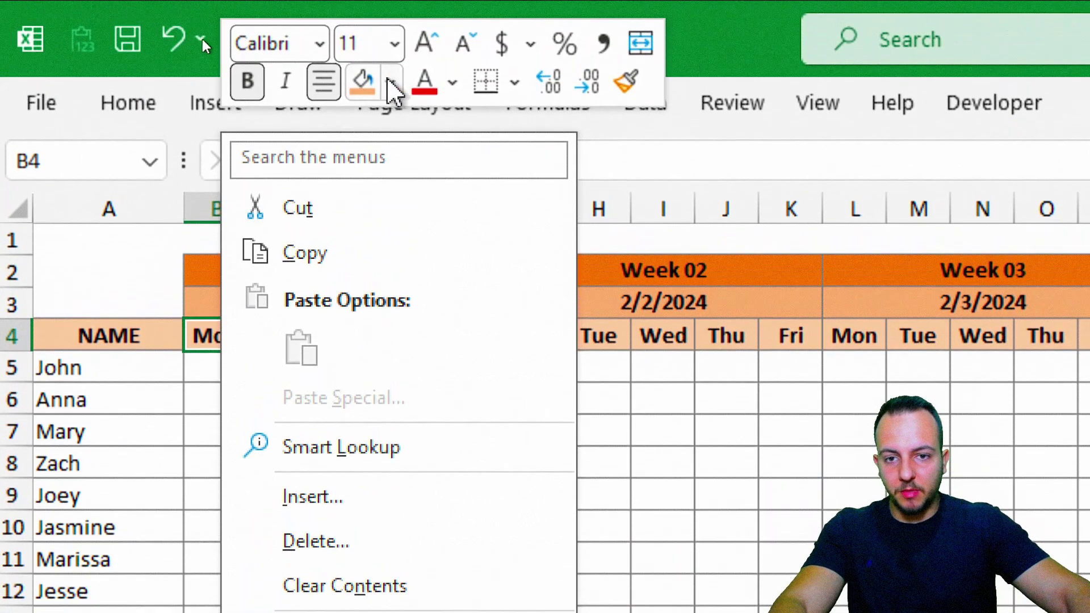
pyautogui.click(423, 81)
pyautogui.click(390, 82)
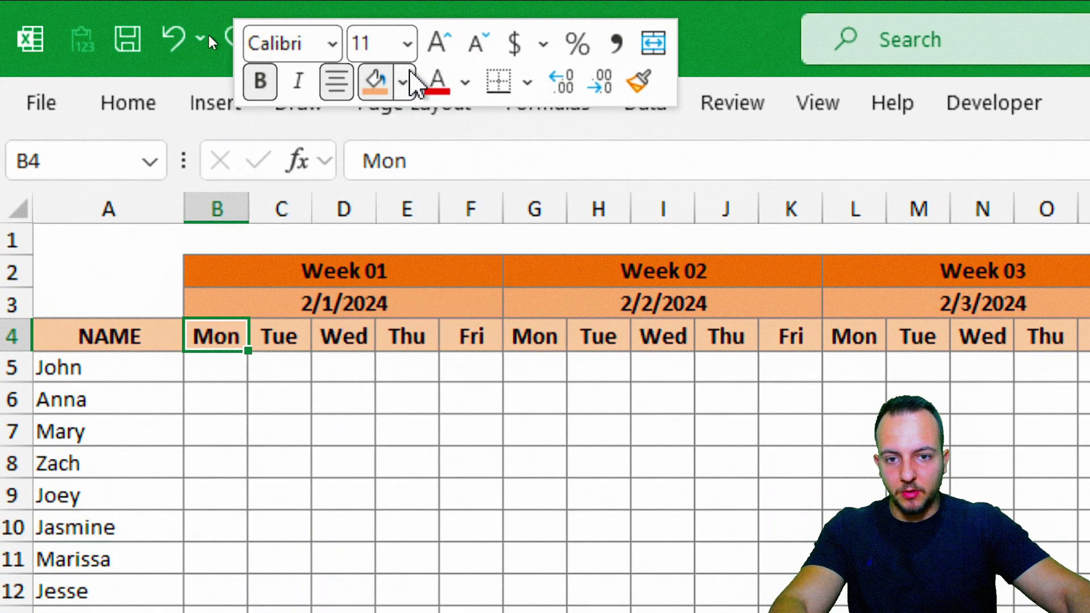
pyautogui.click(403, 82)
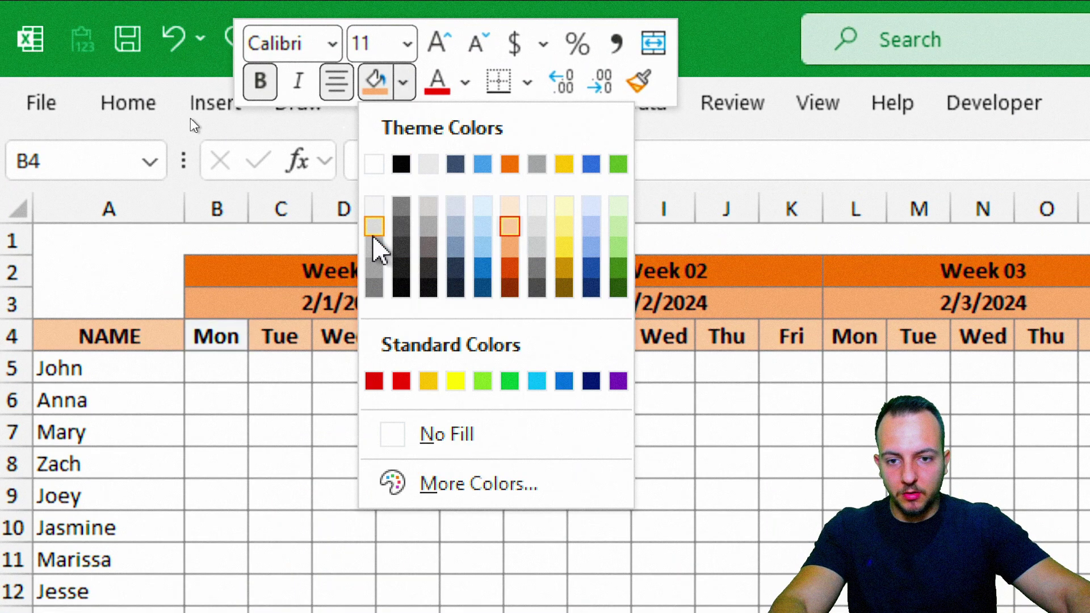
pyautogui.click(373, 234)
pyautogui.moveTo(206, 360); pyautogui.dragTo(214, 612)
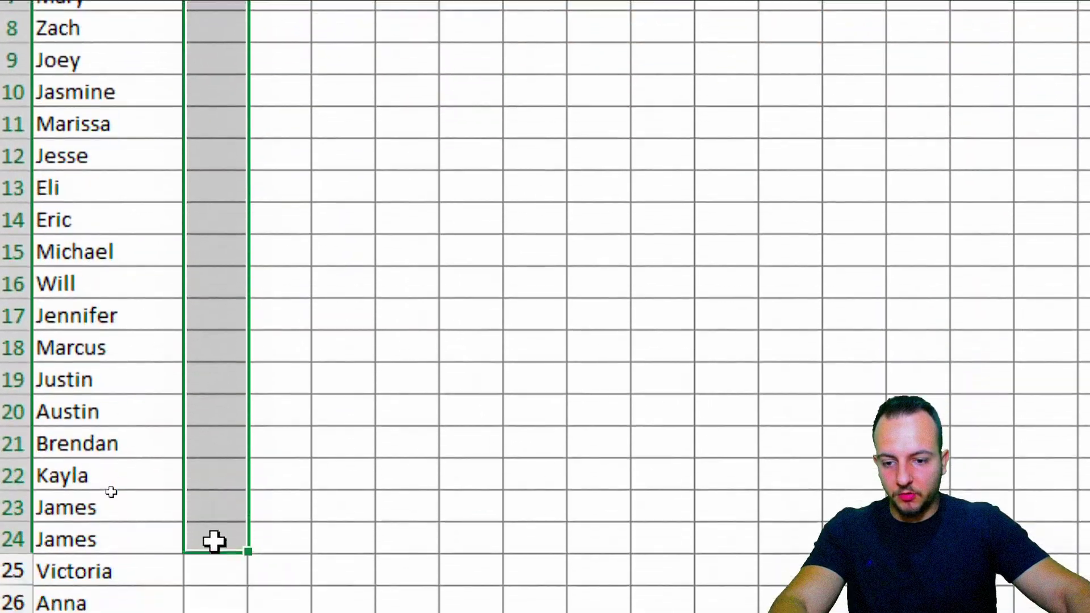
pyautogui.moveTo(214, 541); pyautogui.dragTo(214, 612)
pyautogui.rightClick(220, 448)
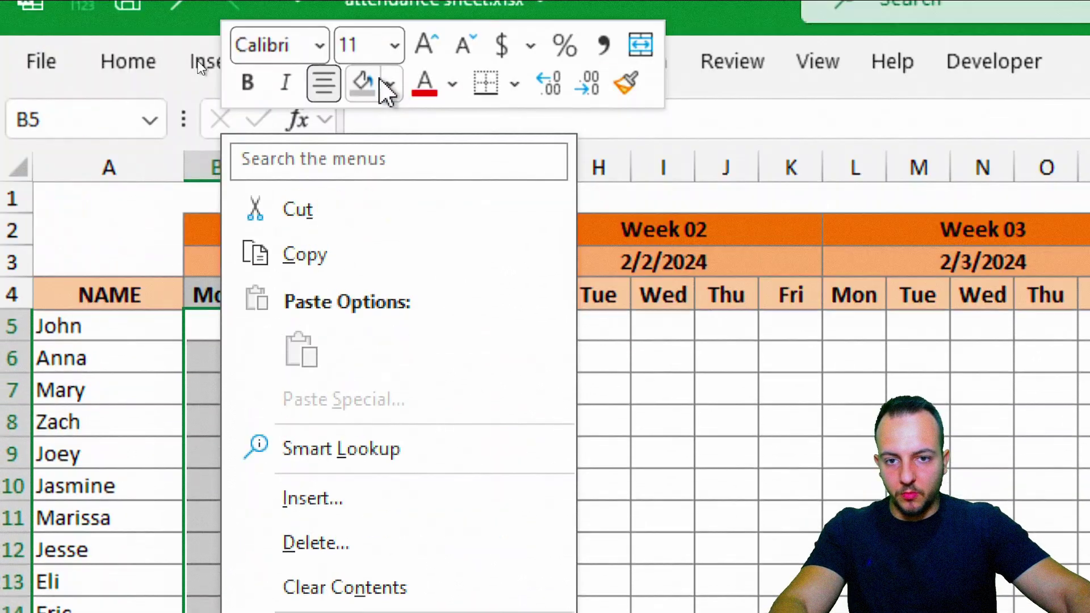
pyautogui.click(389, 85)
pyautogui.click(362, 233)
# Return to the JAN sheet and save attendance sheet.xlsx
pyautogui.click(298, 347)
pyautogui.press('Up')
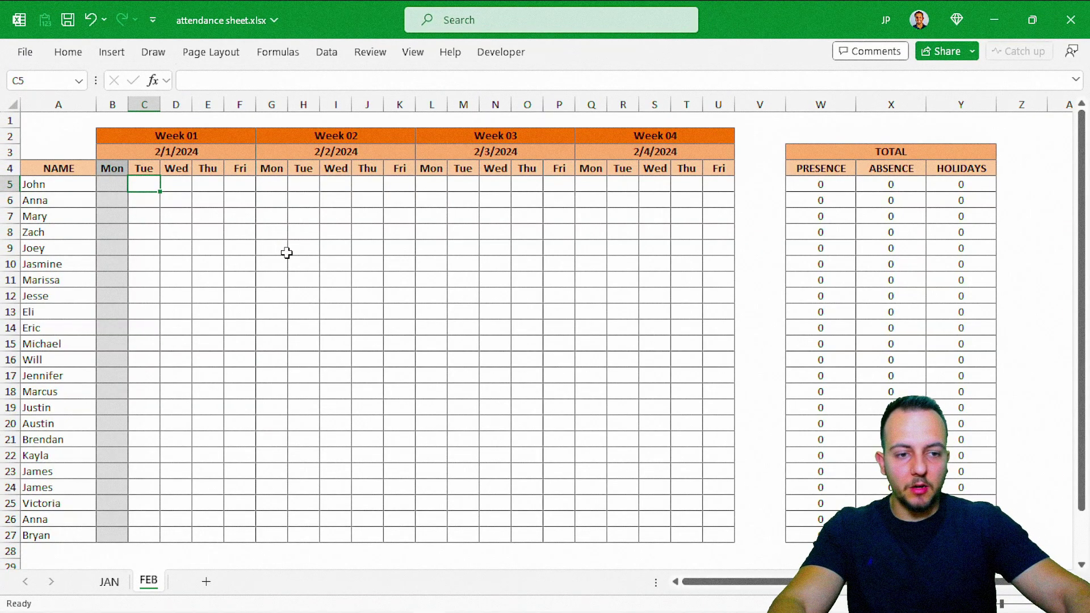
pyautogui.click(113, 582)
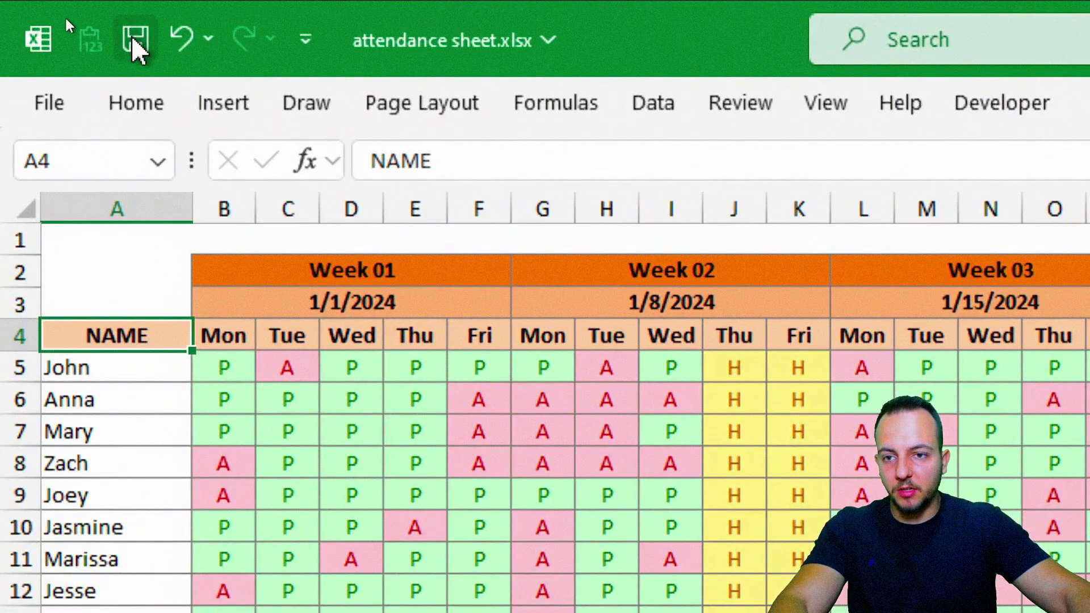
pyautogui.click(136, 43)
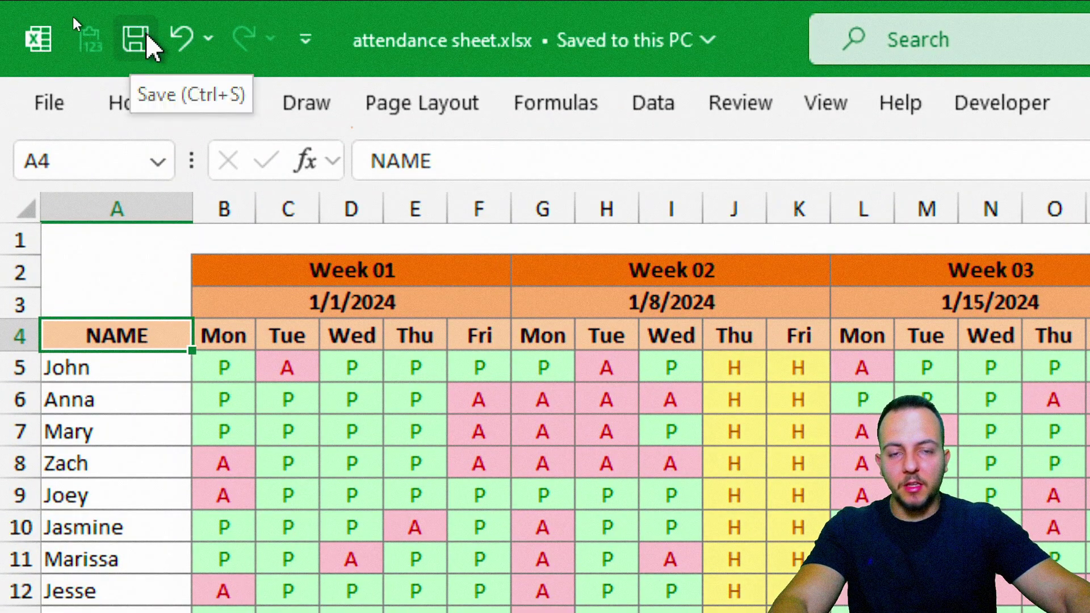